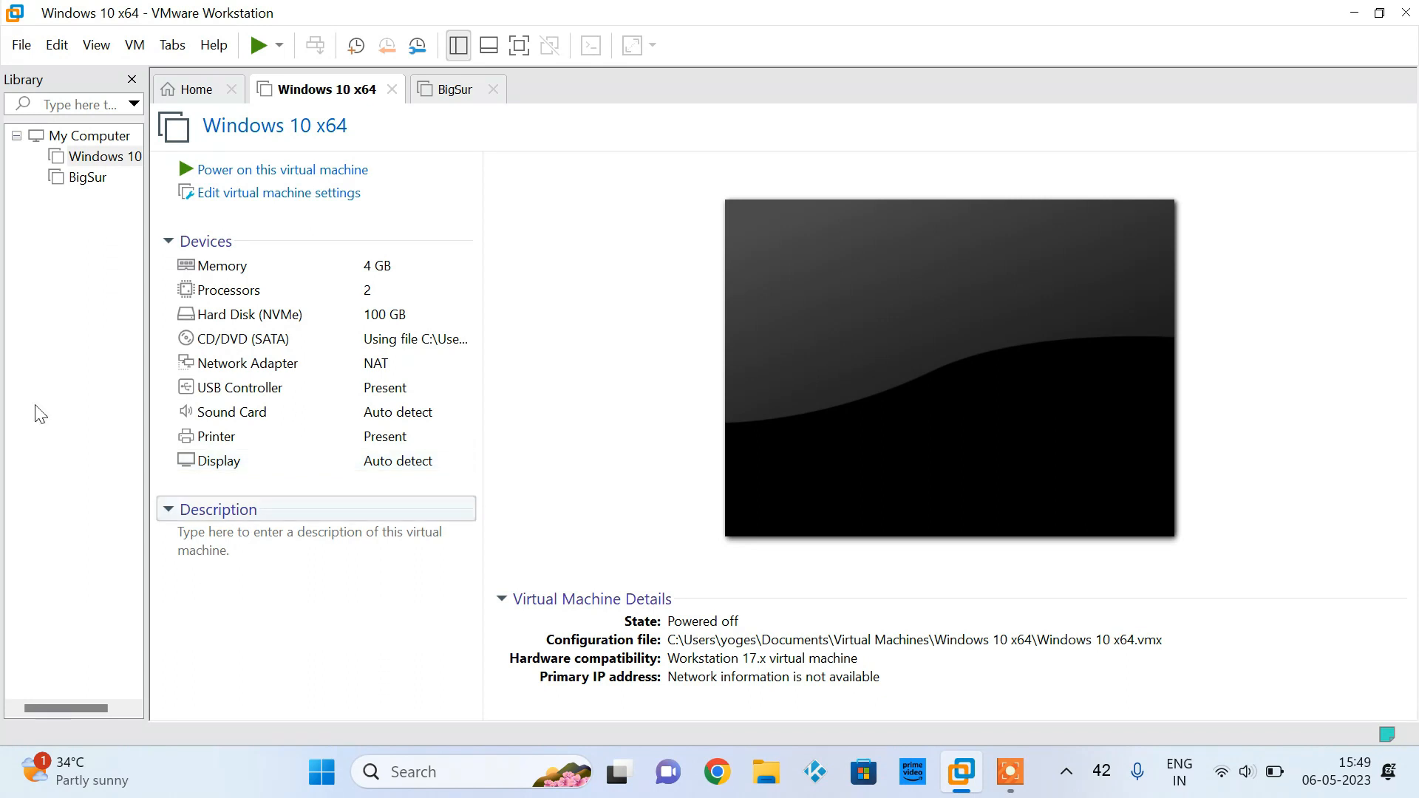
Step: Power on the Windows 10 x64 virtual machine, show it in full screen and dismiss its startup notices
{"action": "left_click", "coordinate": [285, 171]}
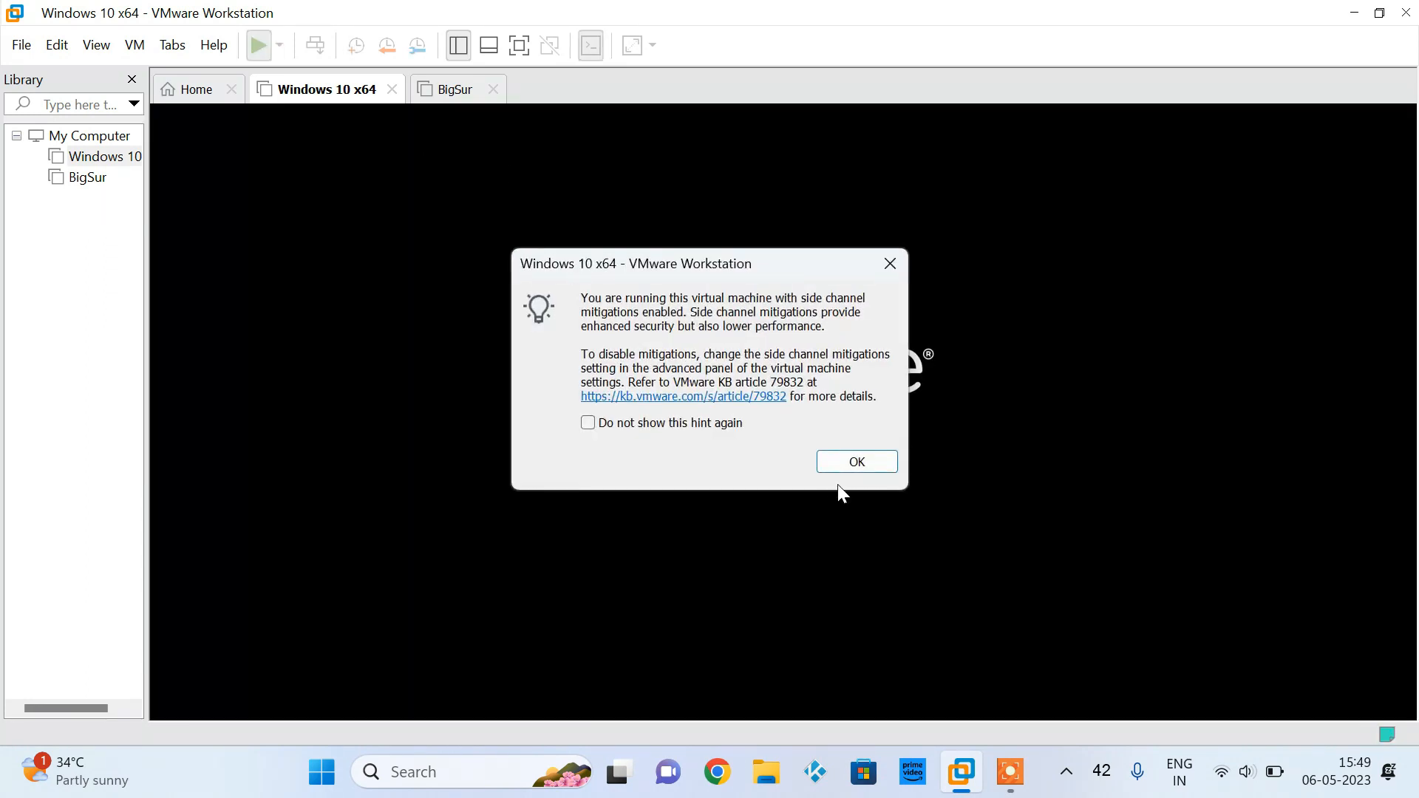
{"action": "left_click", "coordinate": [850, 461]}
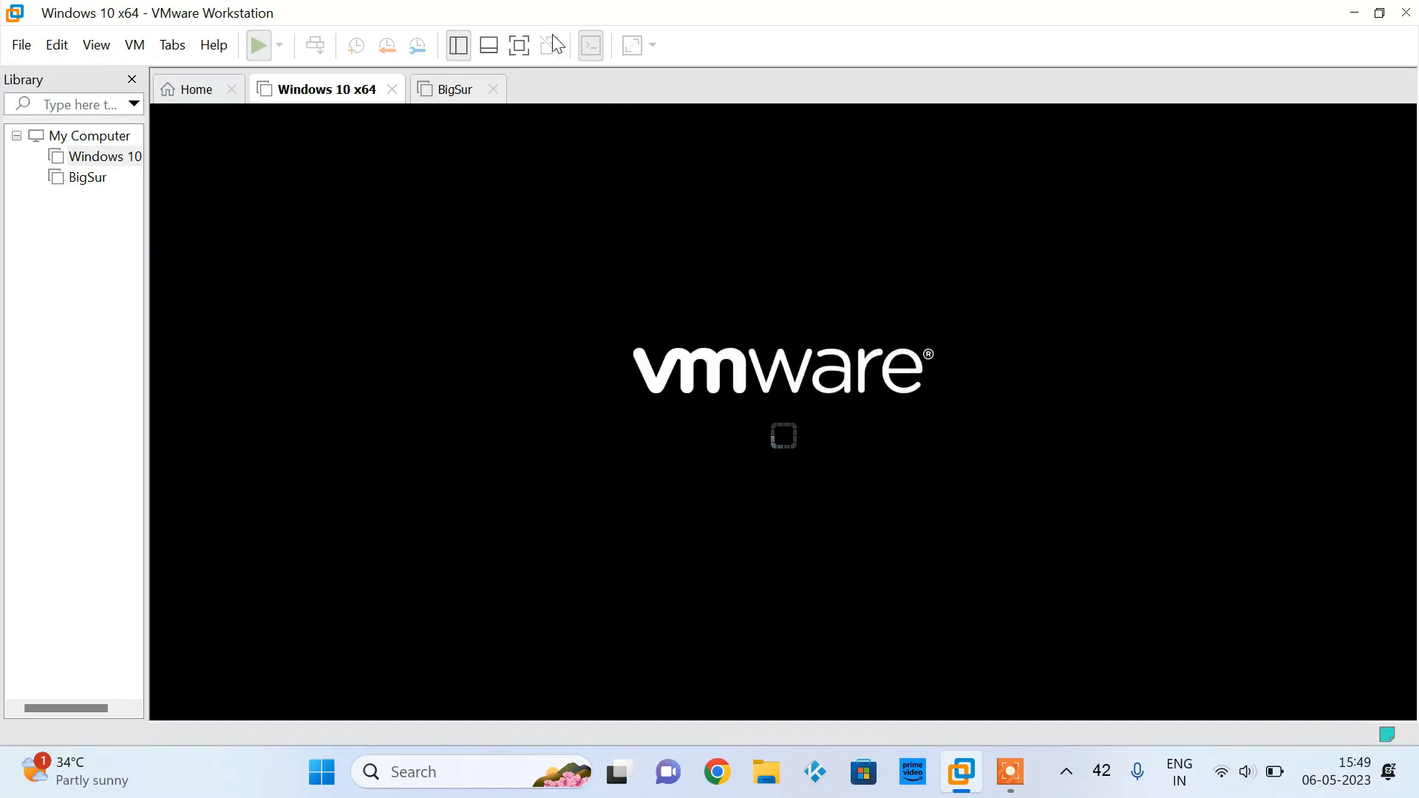
{"action": "left_click", "coordinate": [527, 48]}
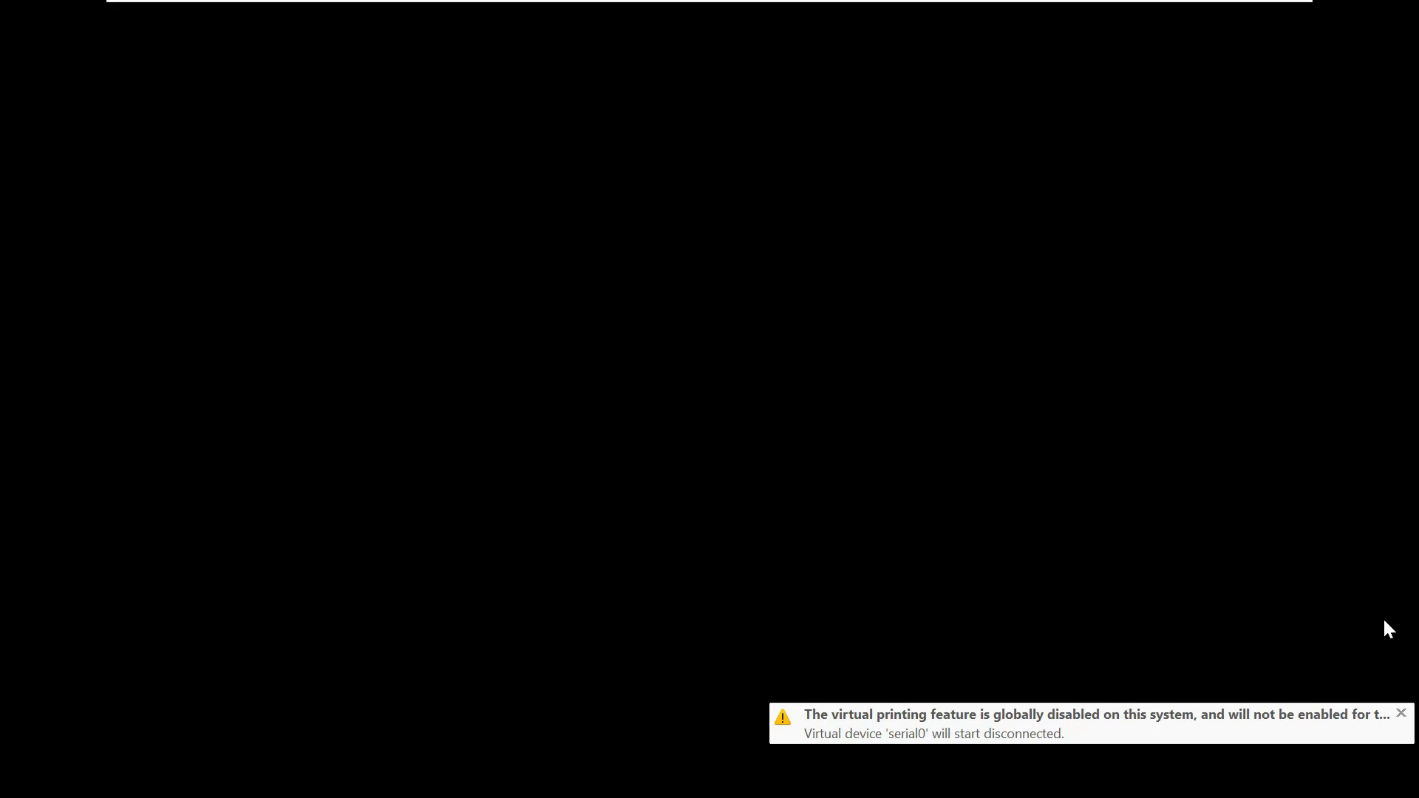
{"action": "left_click", "coordinate": [1402, 715]}
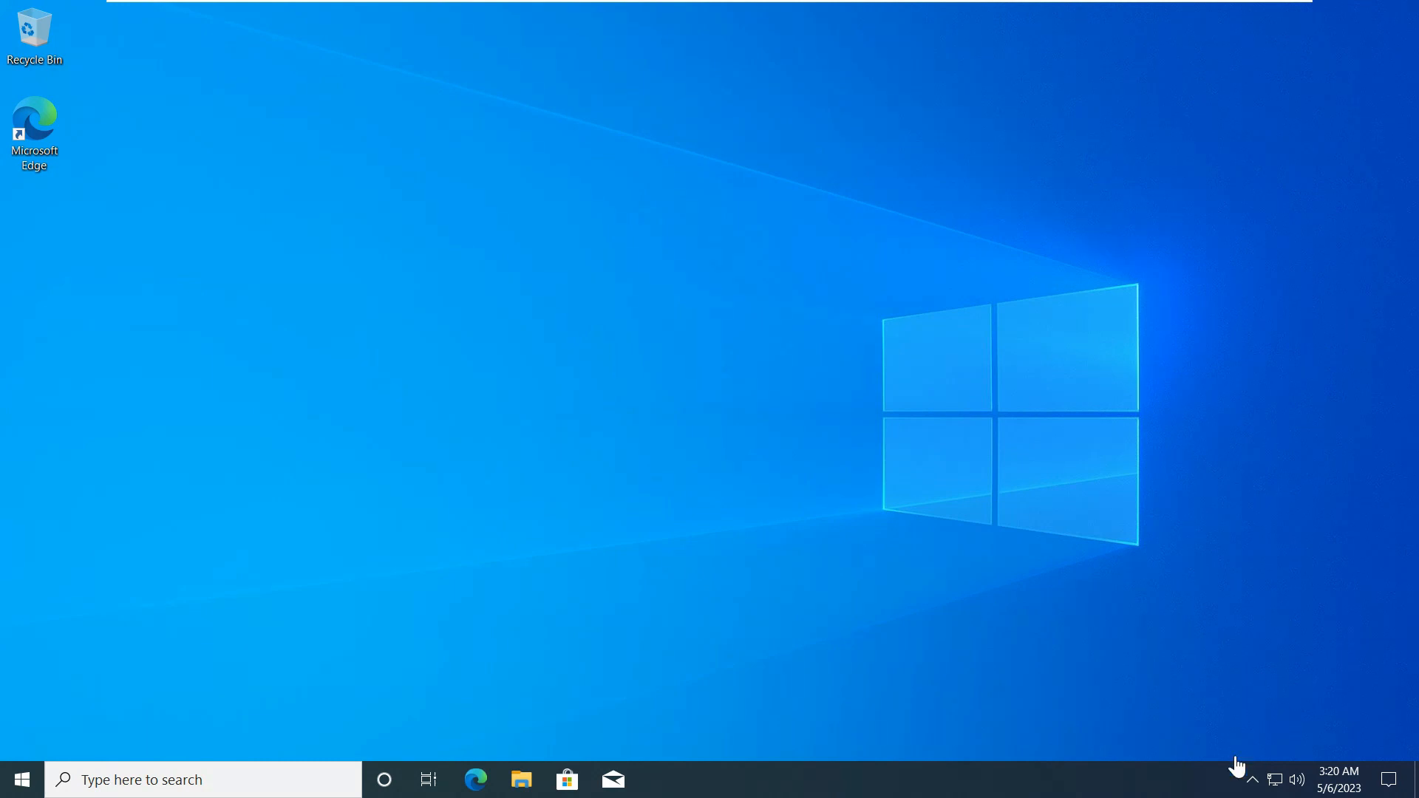
Step: In the virtual machine's Microsoft Edge, search for google, open the Google home page and close the browser
{"action": "left_click", "coordinate": [482, 790]}
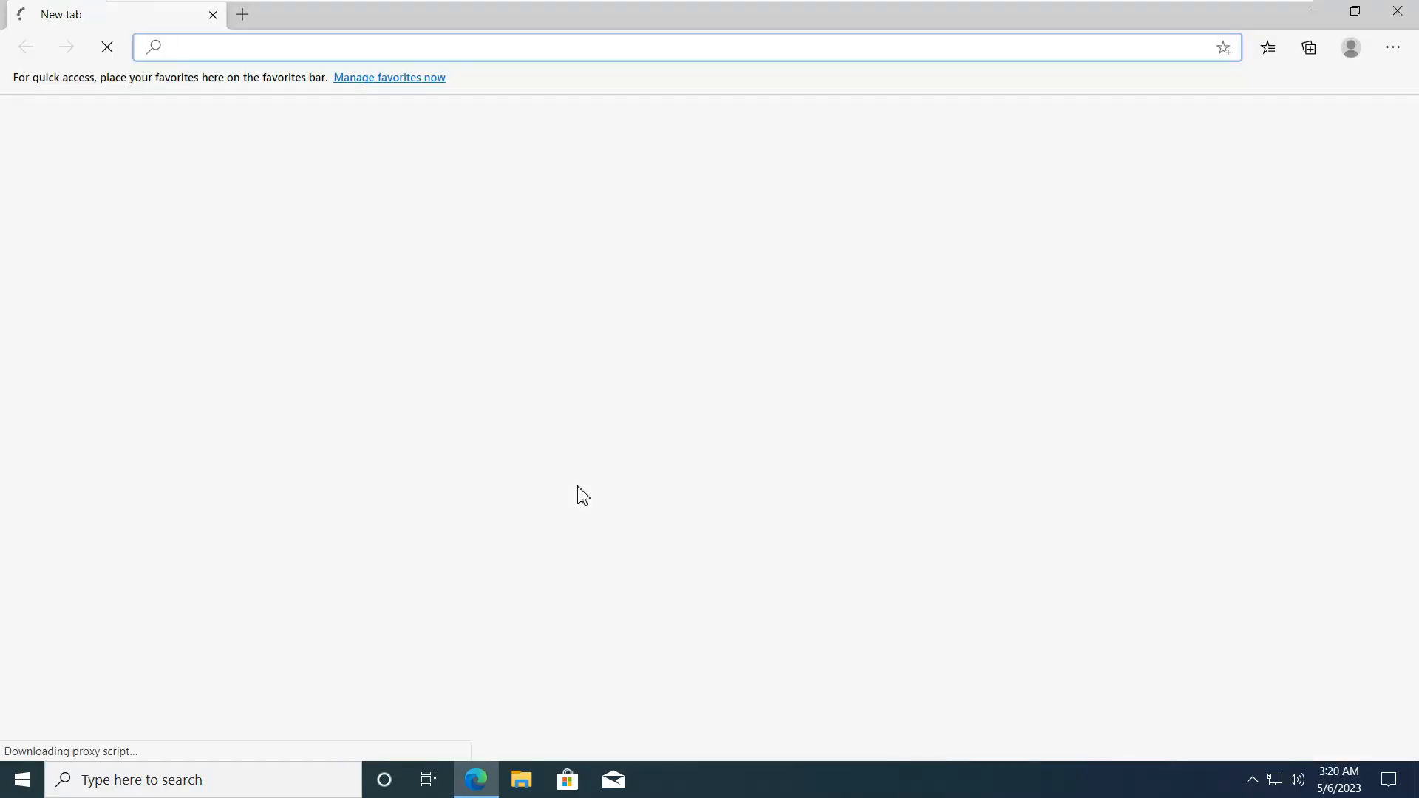
{"action": "type", "text": "go"}
{"action": "key", "text": "Return"}
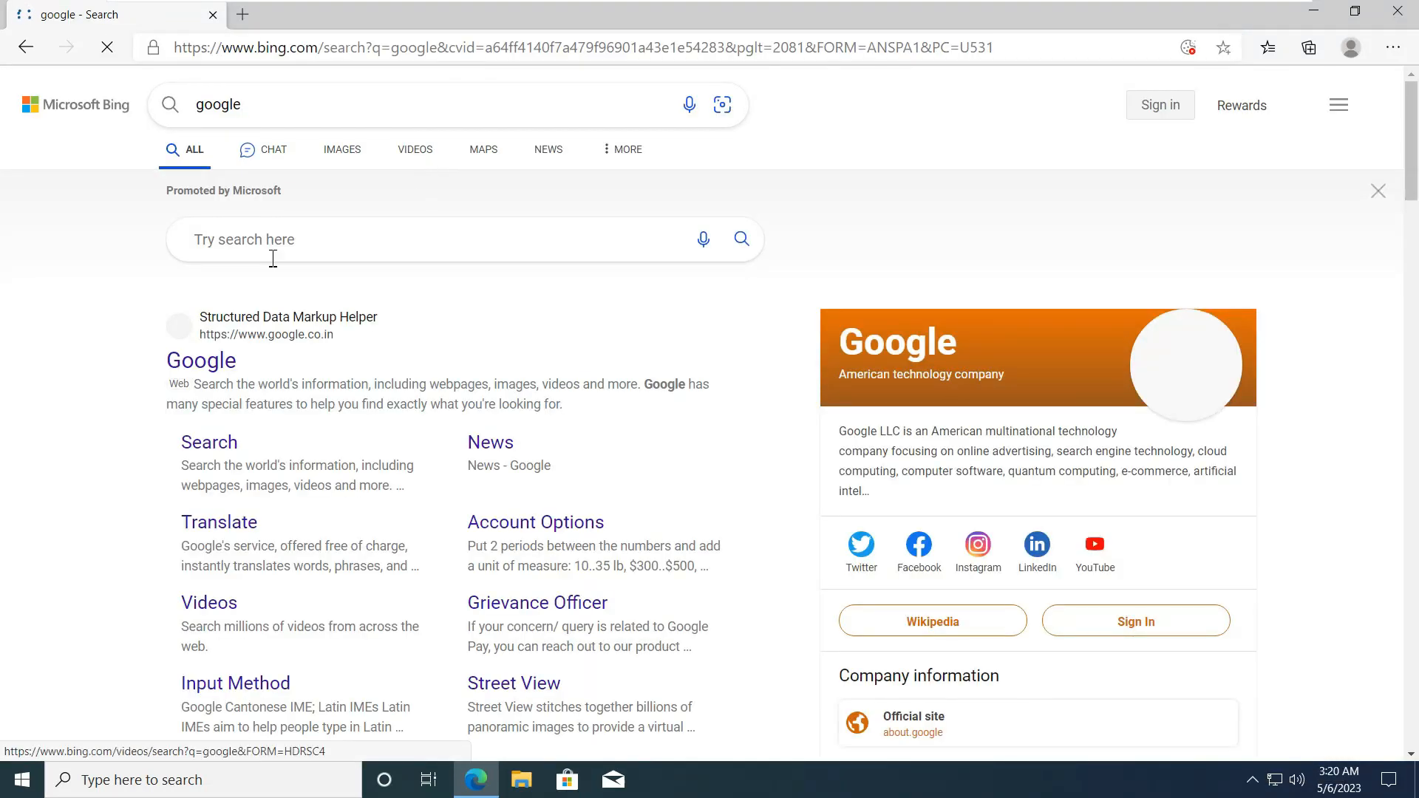
{"action": "left_click", "coordinate": [214, 362]}
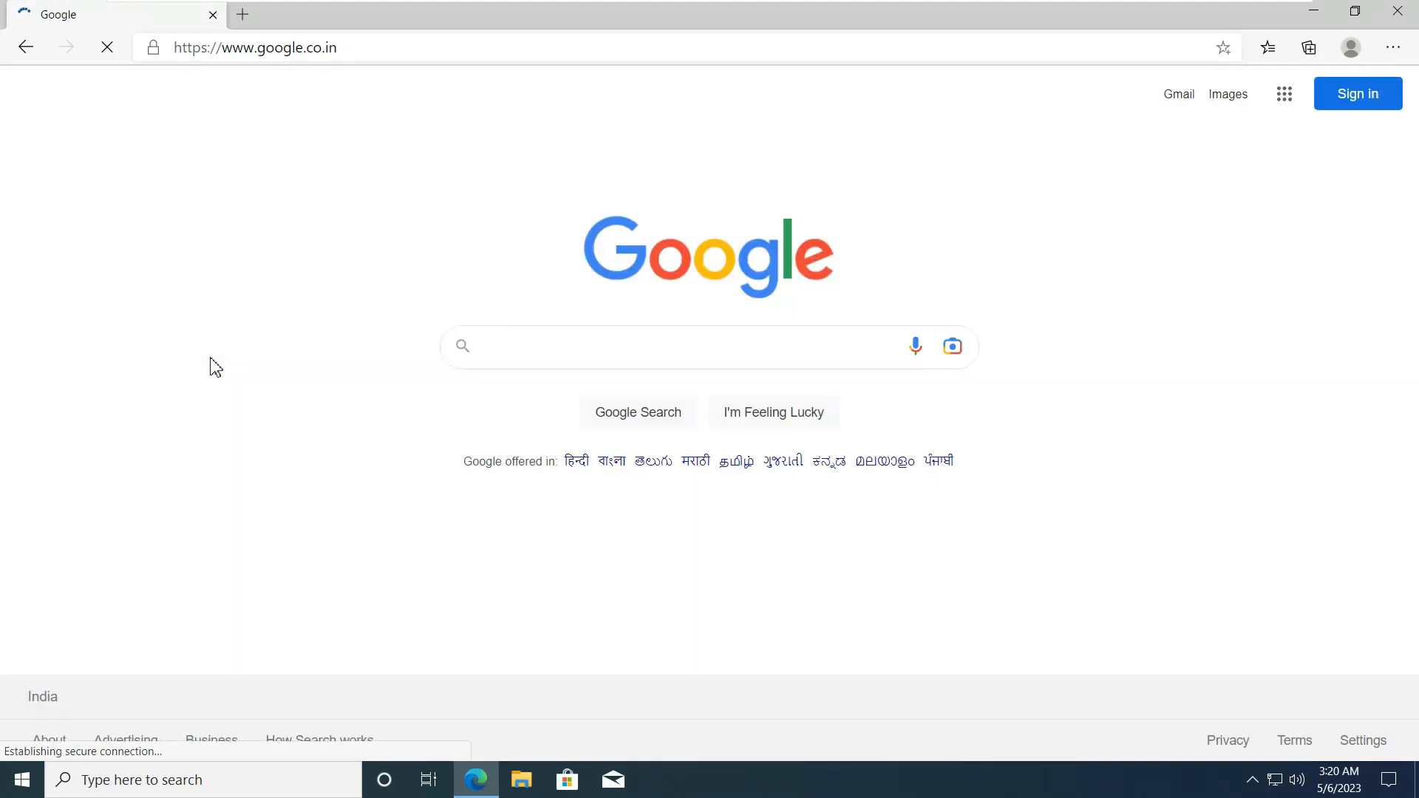
{"action": "left_click", "coordinate": [1398, 11]}
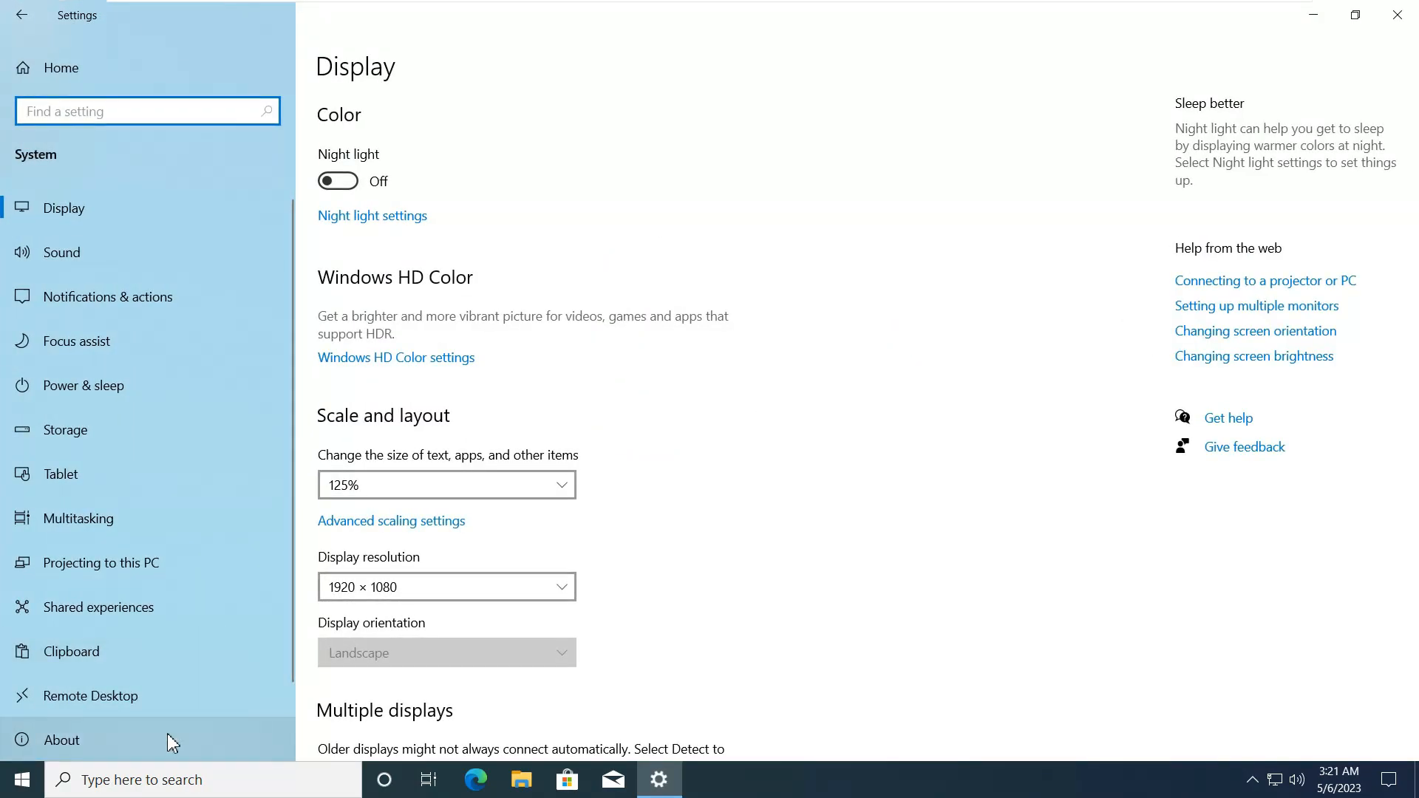
Step: Examine the virtual PC's specifications on the About page and its drives under This PC, closing the windows when done
{"action": "left_click", "coordinate": [168, 735]}
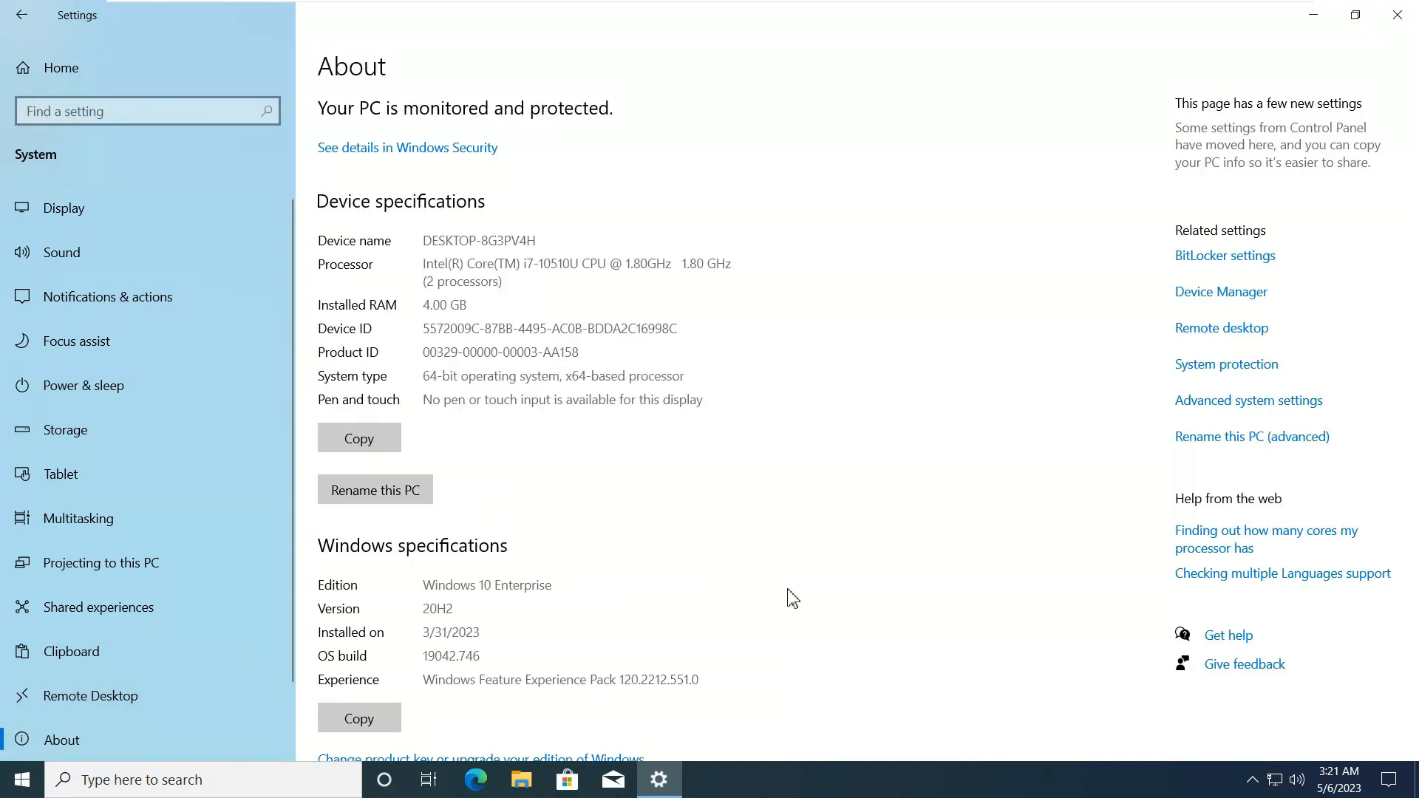
{"action": "left_click", "coordinate": [284, 420]}
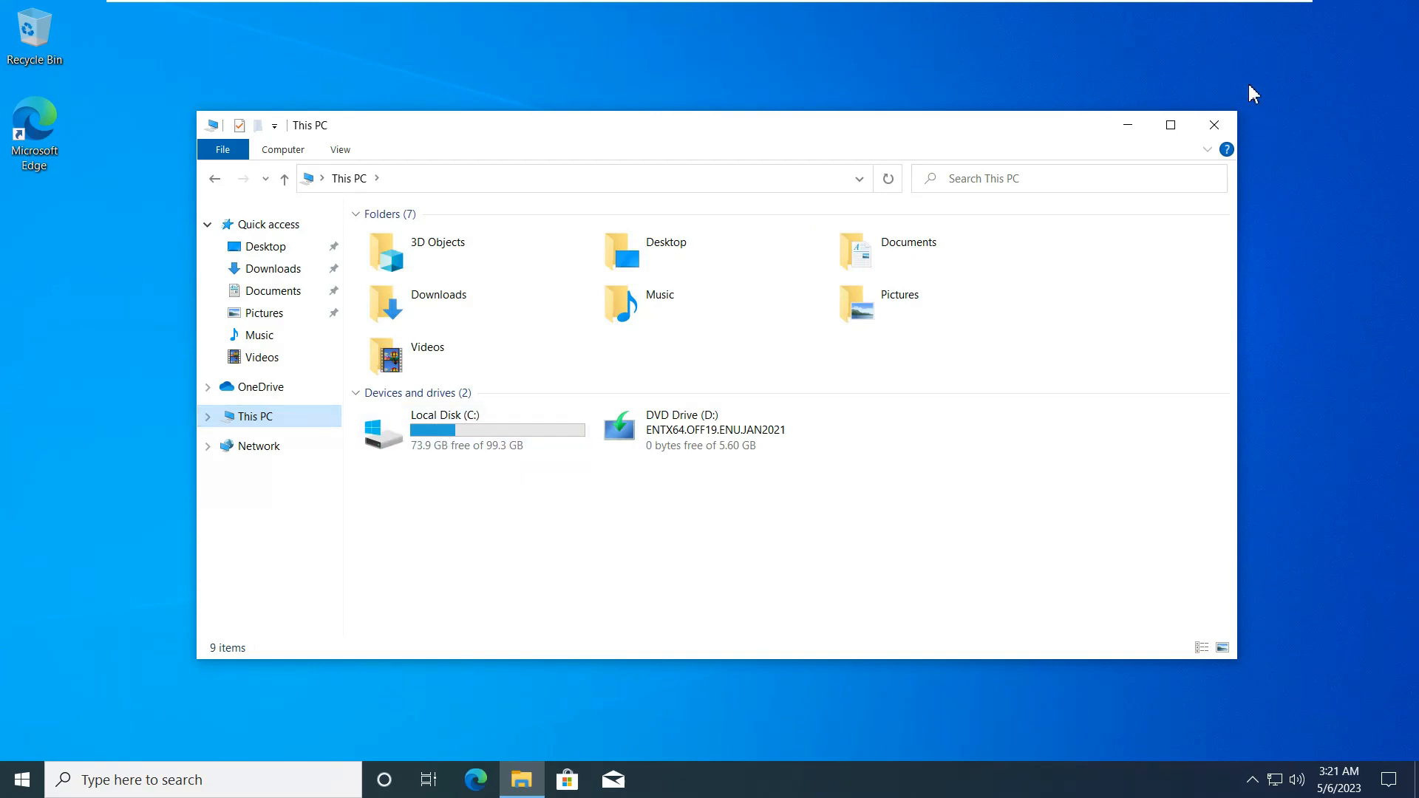
{"action": "left_click", "coordinate": [1207, 132]}
Step: Shut down Windows 10 in the virtual machine
{"action": "mouse_move", "coordinate": [232, 7]}
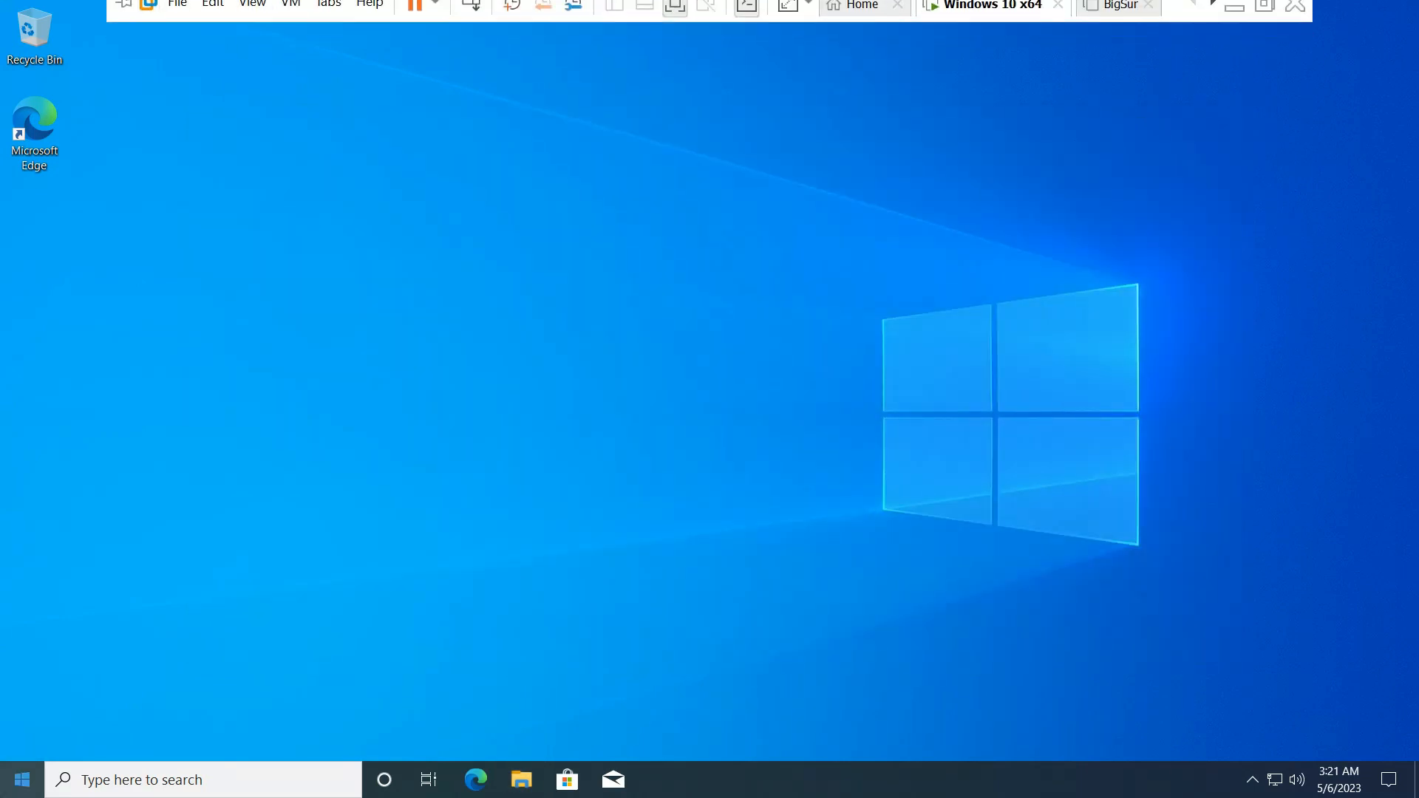
{"action": "left_click", "coordinate": [22, 780]}
{"action": "mouse_move", "coordinate": [25, 751]}
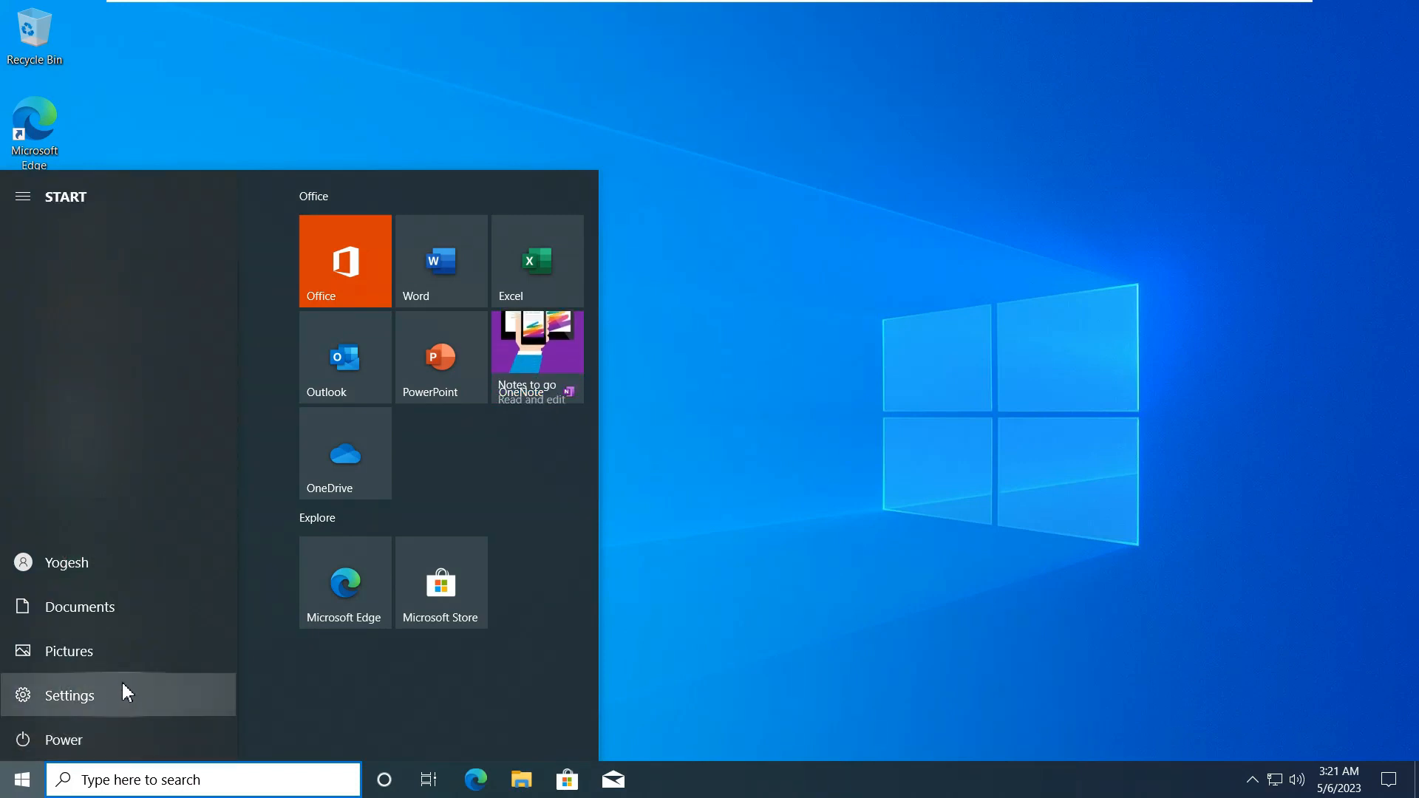
{"action": "left_click", "coordinate": [96, 759]}
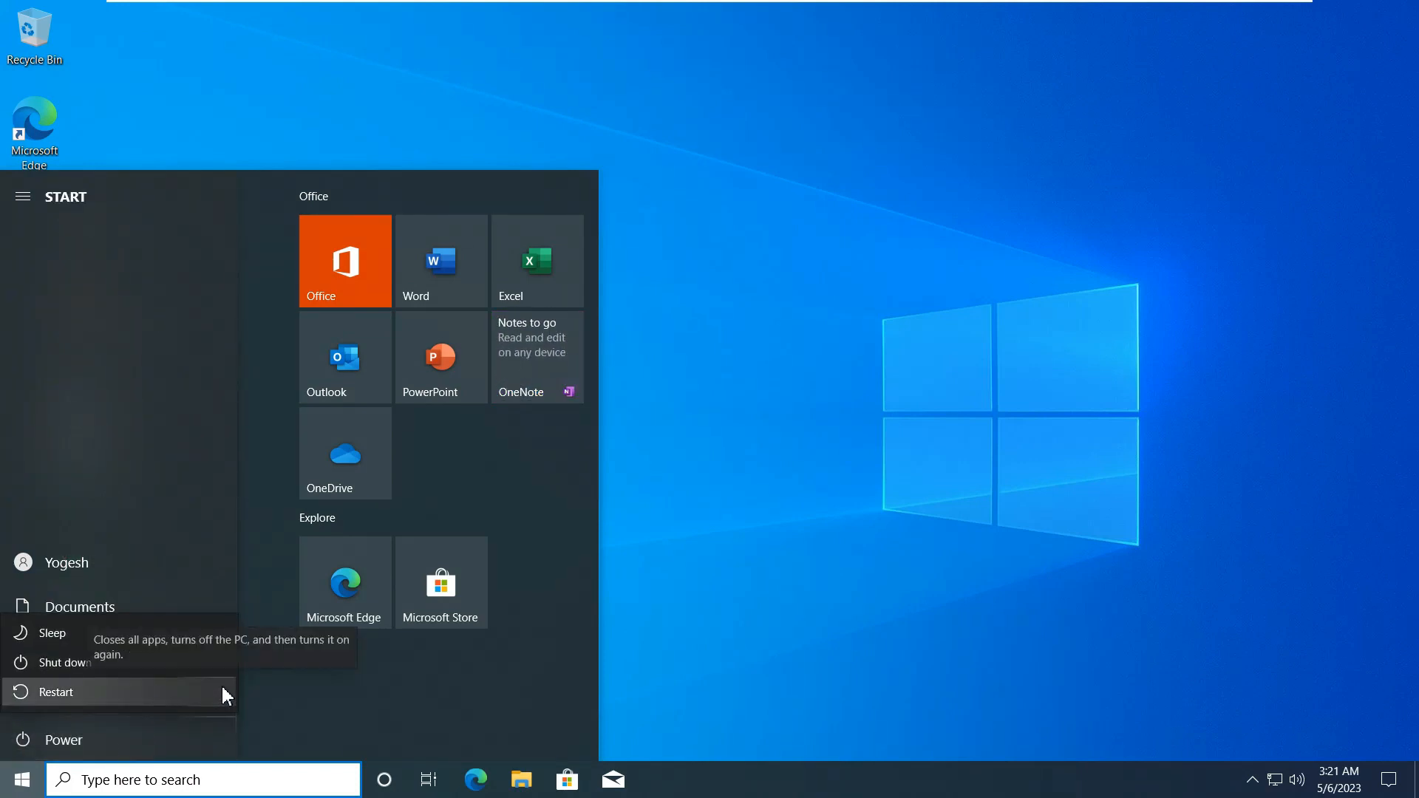
{"action": "left_click", "coordinate": [206, 663]}
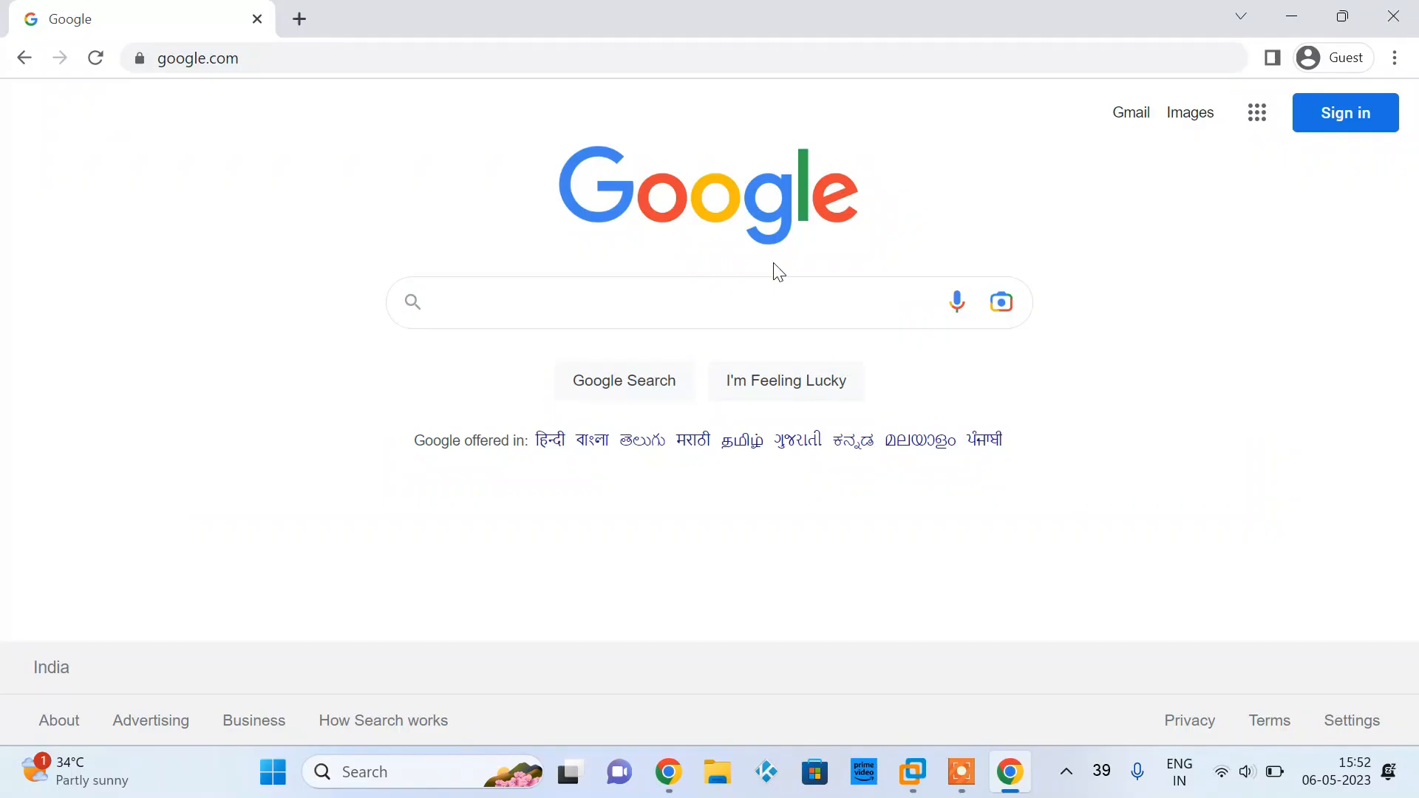
Step: In Chrome on the host, search Google for "vmware workstation download" and open VMware's Download VMware Workstation Pro page
{"action": "left_click", "coordinate": [723, 302]}
{"action": "type", "text": "vmware "}
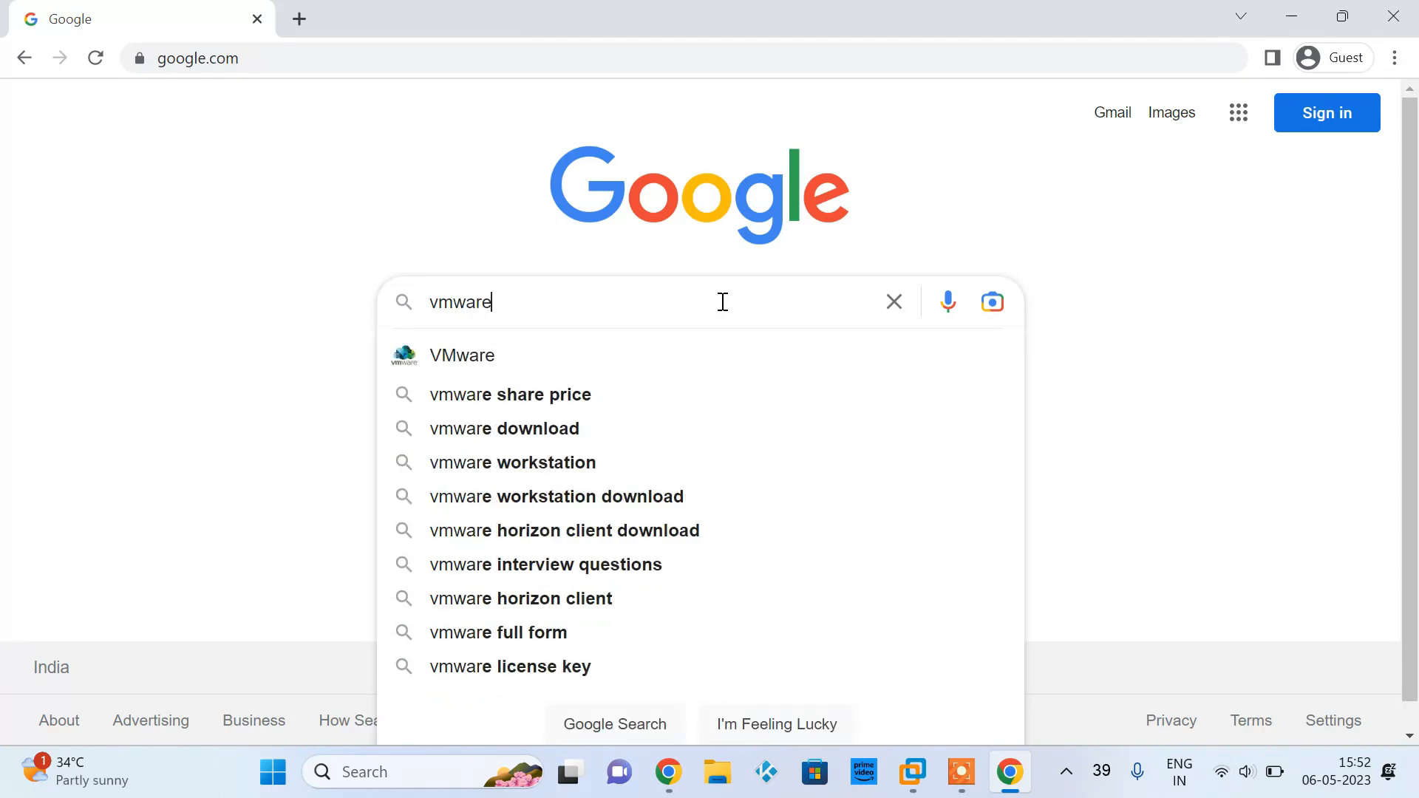
{"action": "type", "text": "w"}
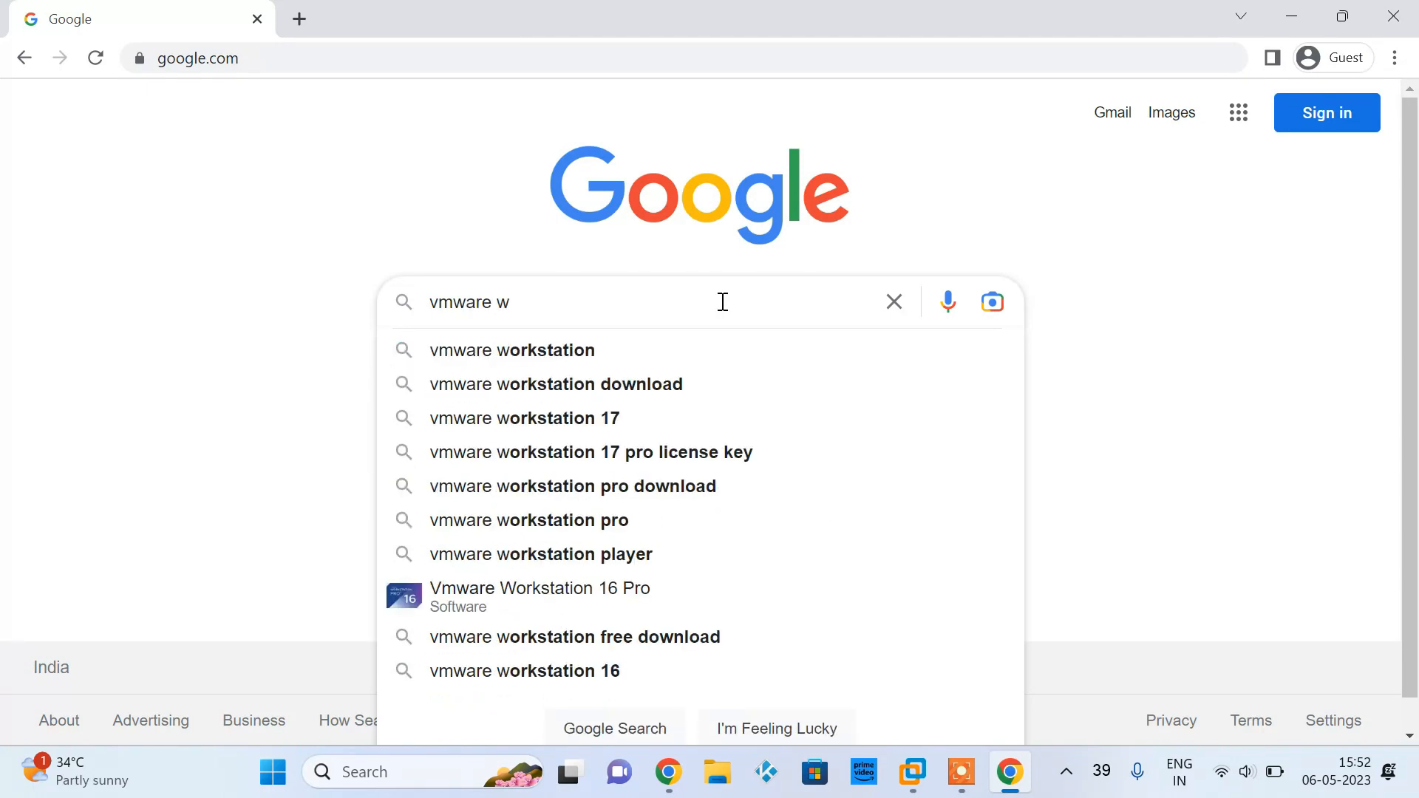
{"action": "left_click", "coordinate": [650, 384]}
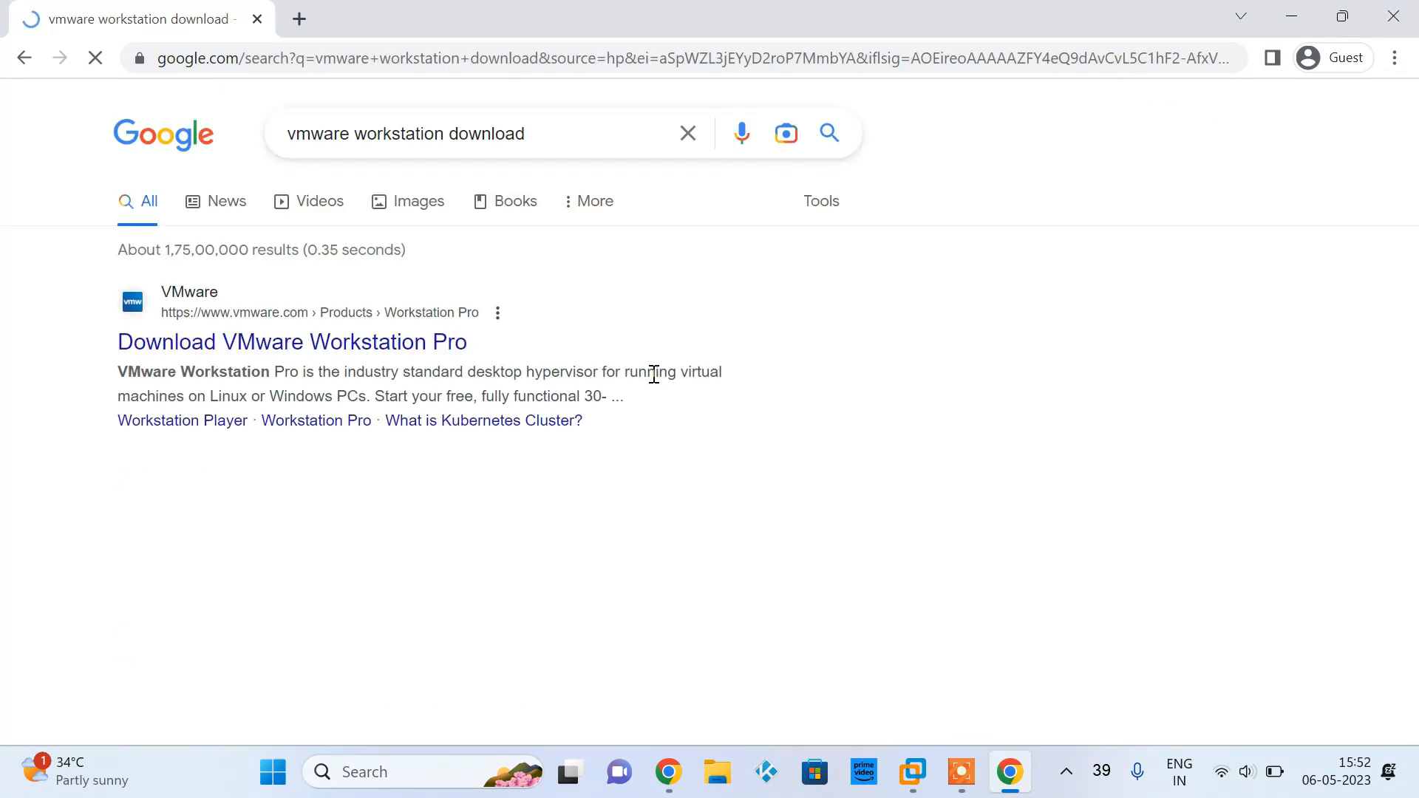
{"action": "left_click", "coordinate": [415, 343]}
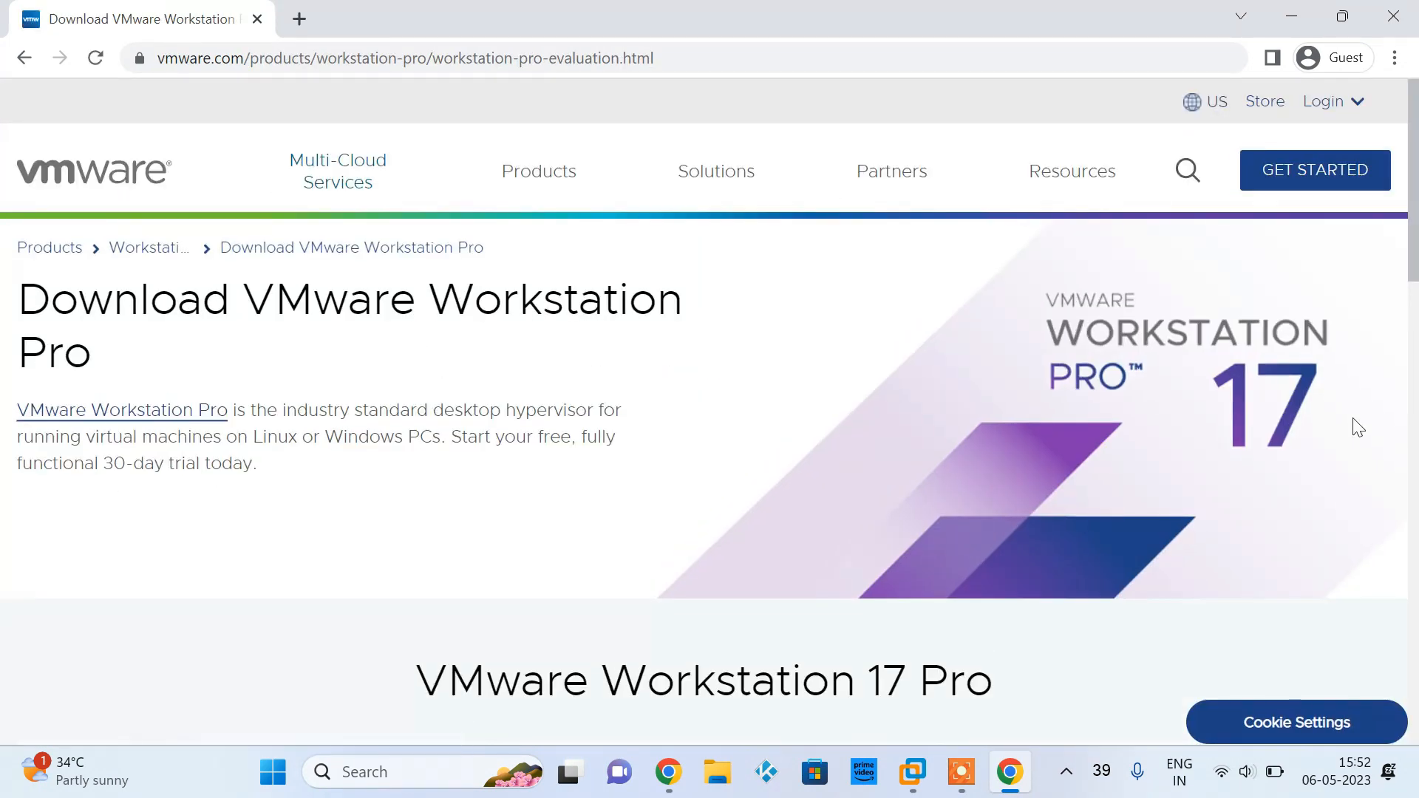
Step: Download Workstation 17 Pro for Windows, saving the installer VMware-workstation-full-17.0.0-20800274 in the Downloads folder
{"action": "scroll", "coordinate": [1359, 428], "scroll_direction": "down", "scroll_amount": 10}
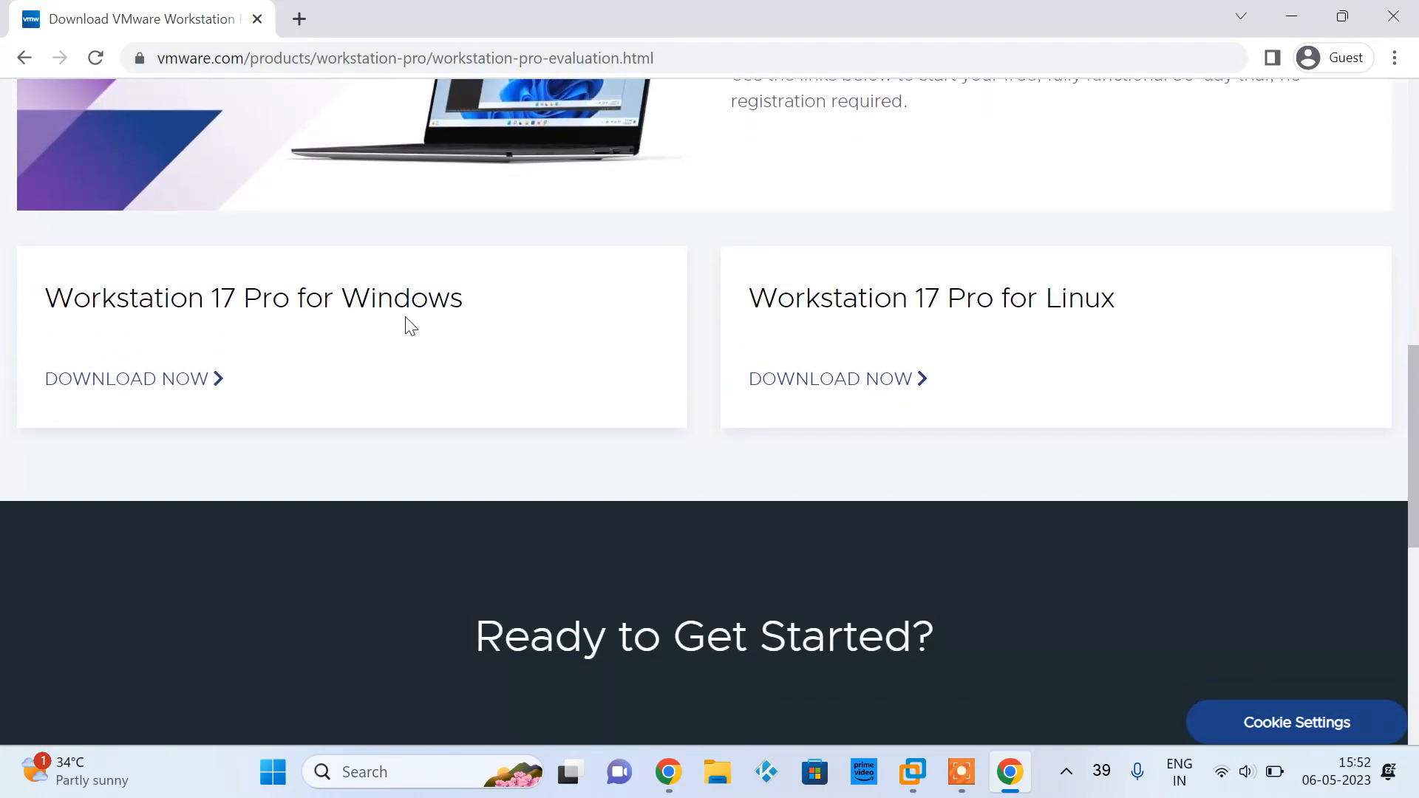
{"action": "left_click", "coordinate": [190, 379]}
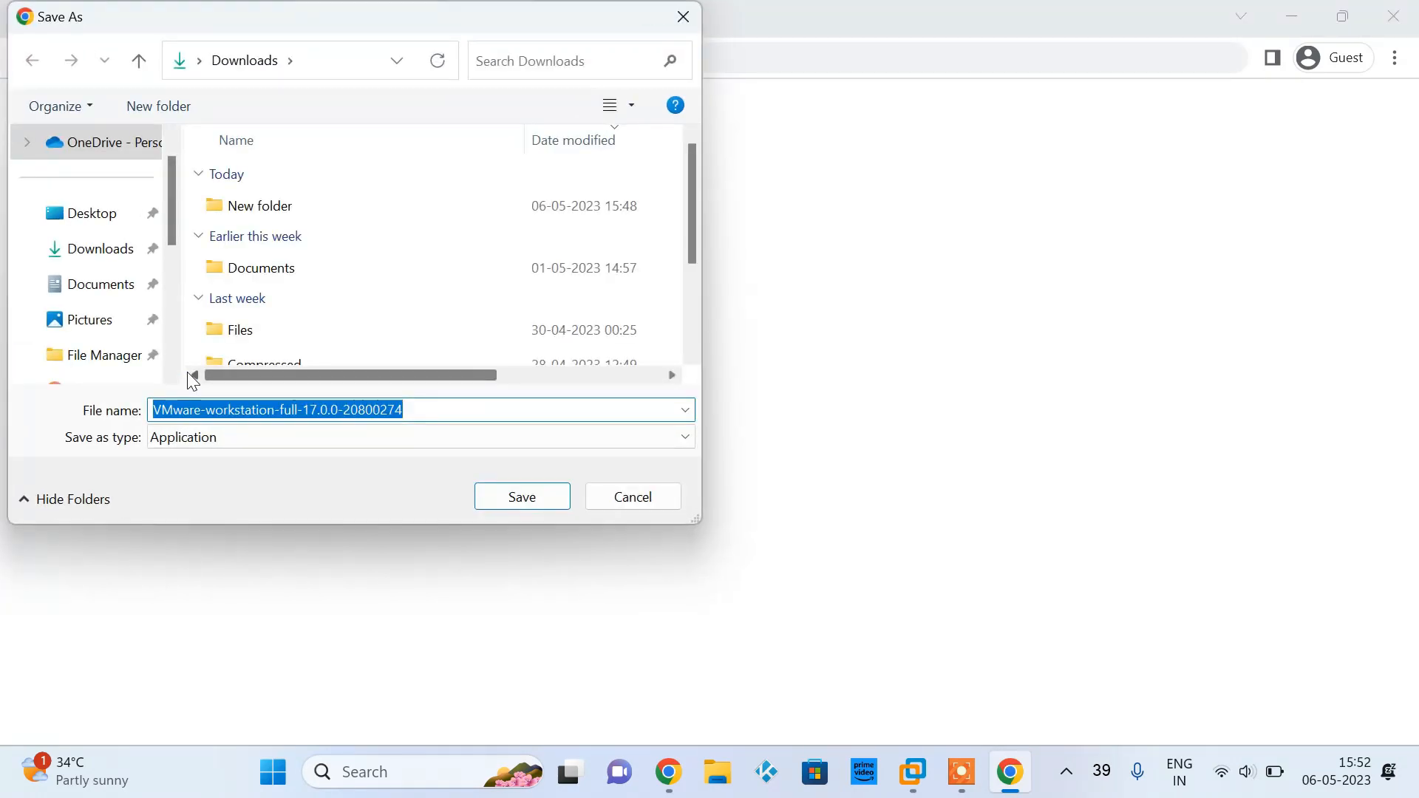
{"action": "left_click", "coordinate": [521, 501]}
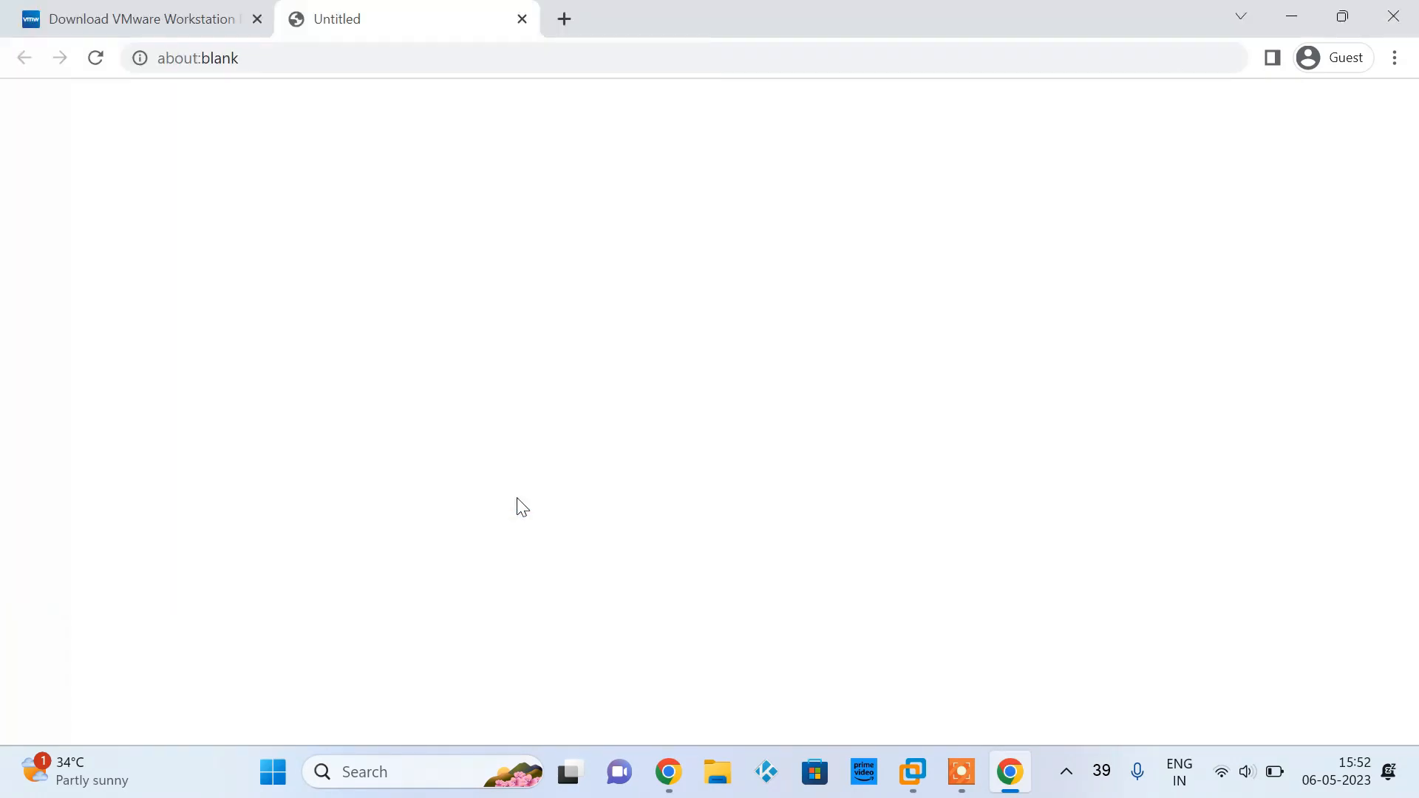
{"action": "left_click", "coordinate": [1246, 59]}
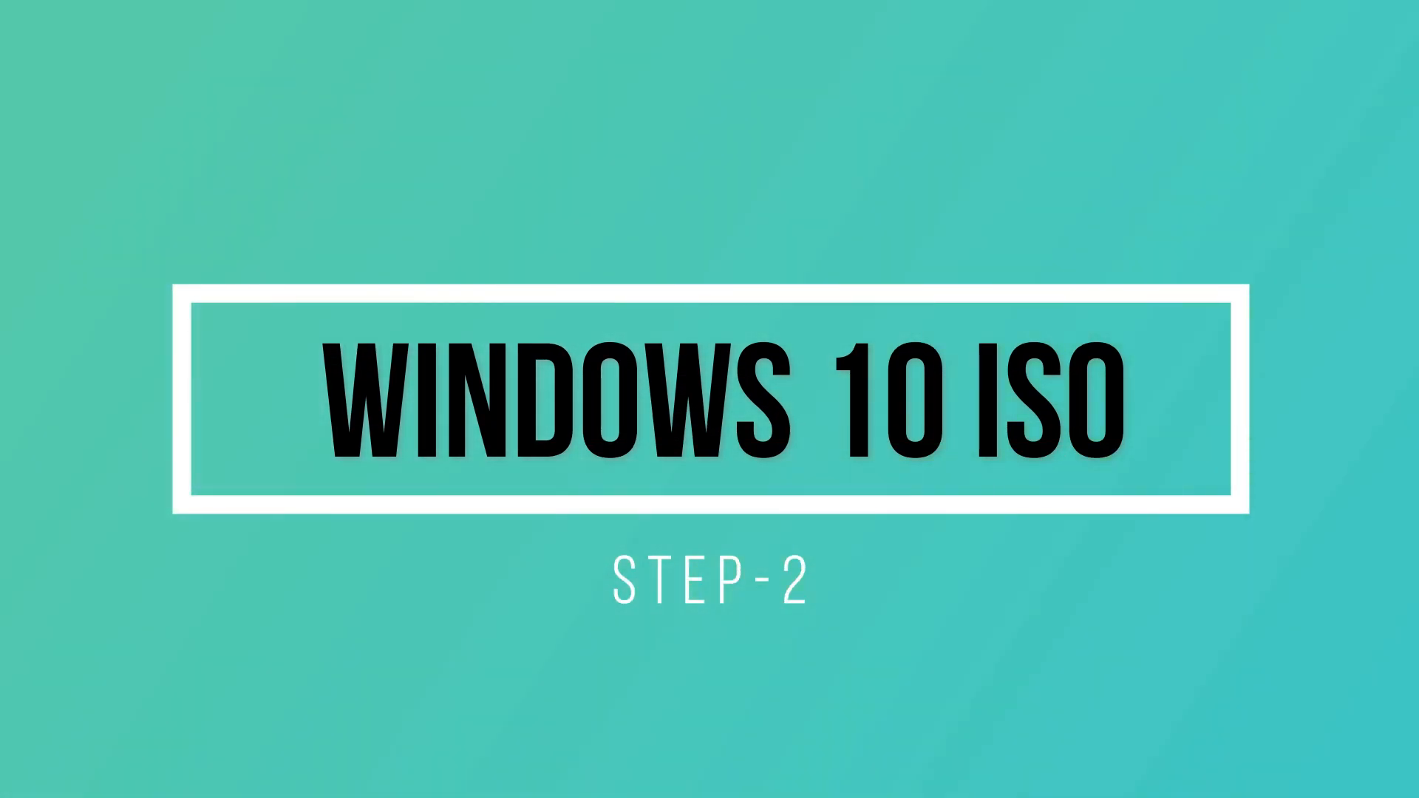
Step: Search Google for "windows 10 iso" and open Microsoft's Download Windows 10 Disc Image (ISO File) page
{"action": "type", "text": "wi"}
{"action": "type", "text": "nd"}
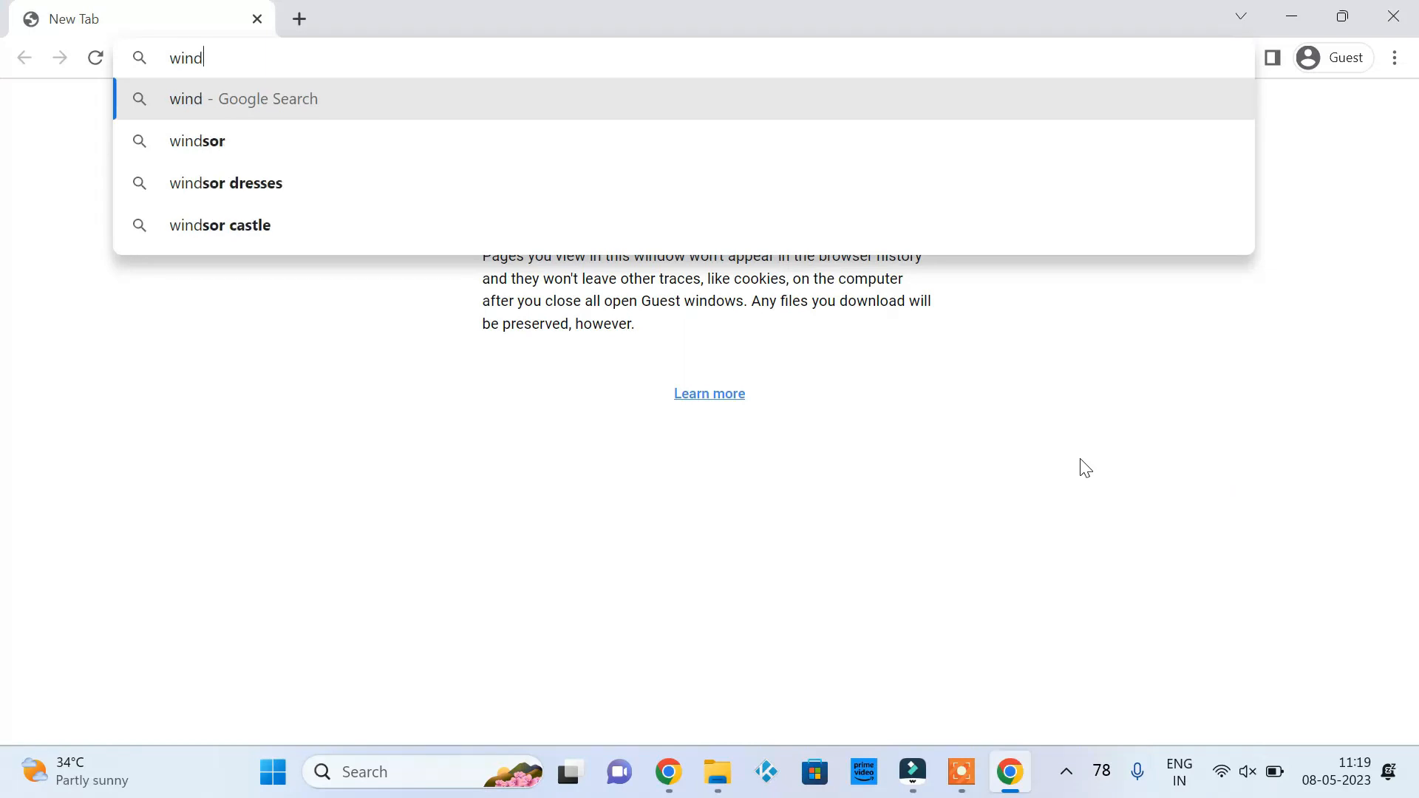
{"action": "type", "text": "ows "}
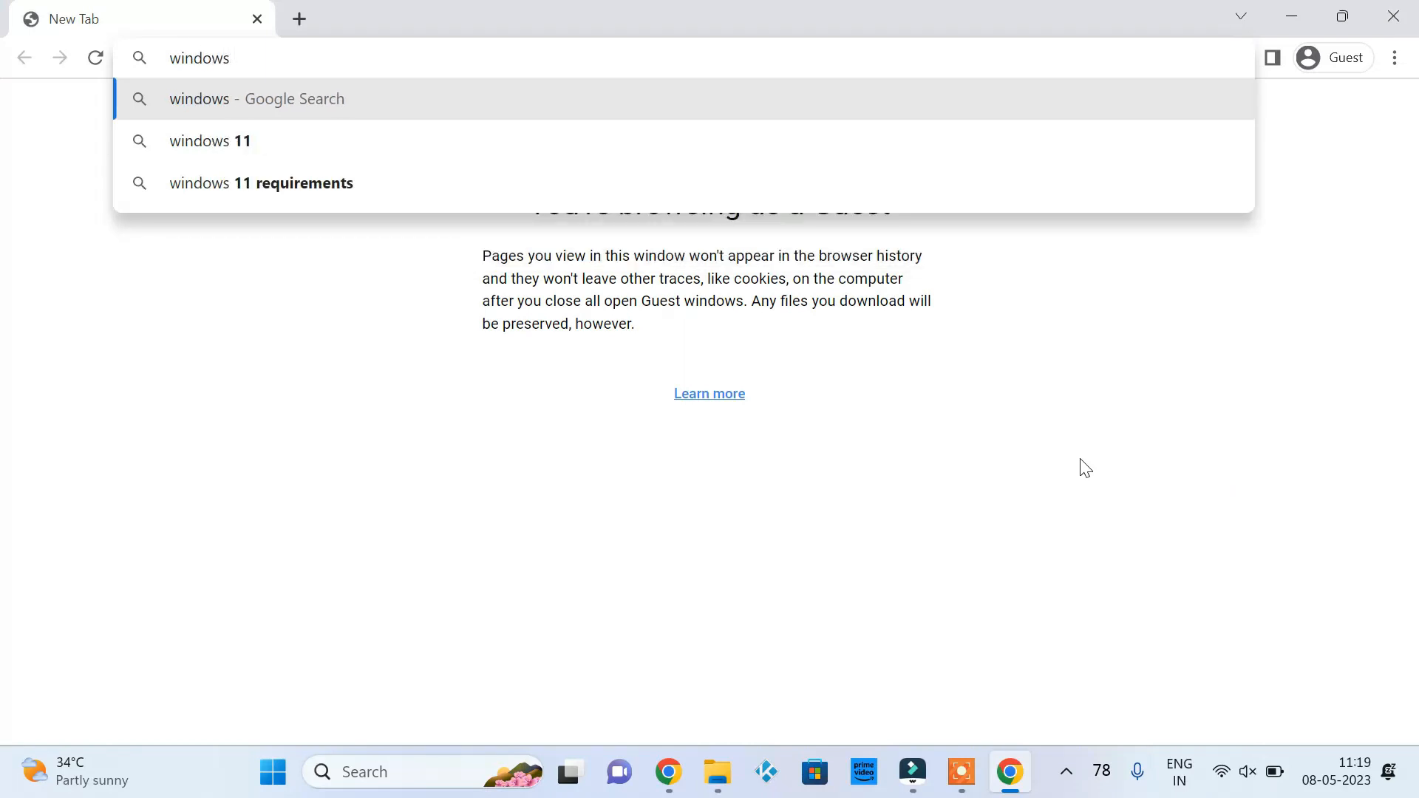
{"action": "type", "text": "10"}
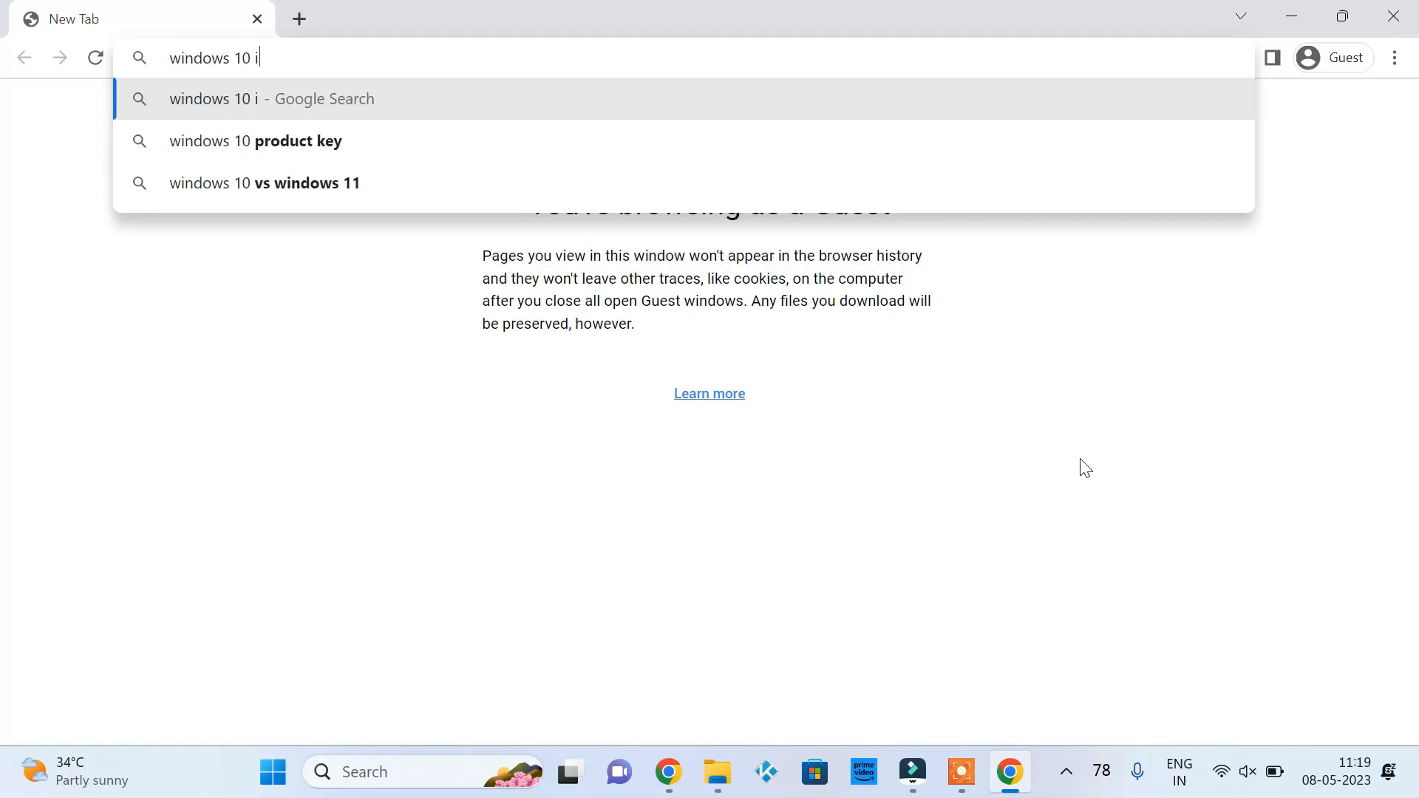
{"action": "type", "text": " iso"}
{"action": "key", "text": "Return"}
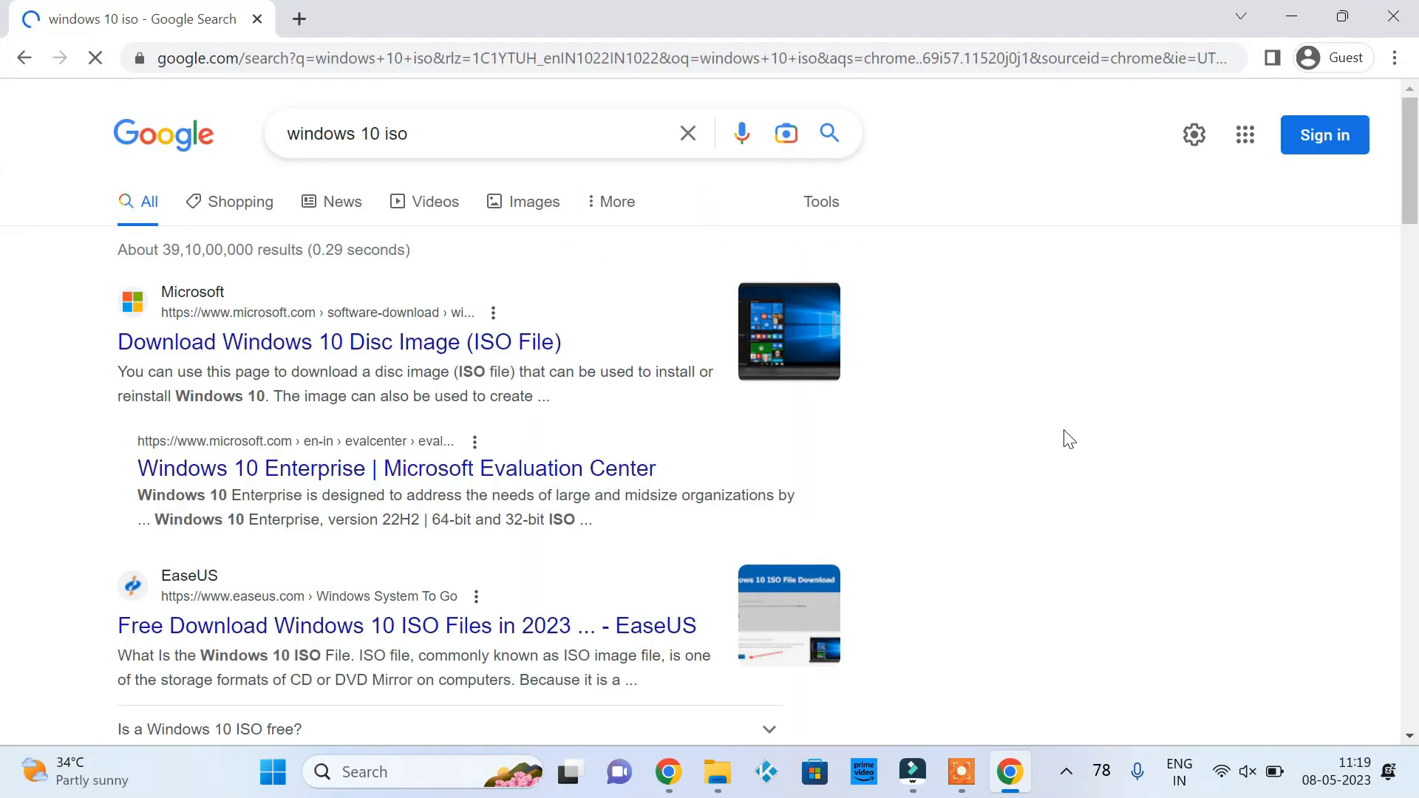
{"action": "left_click", "coordinate": [339, 348]}
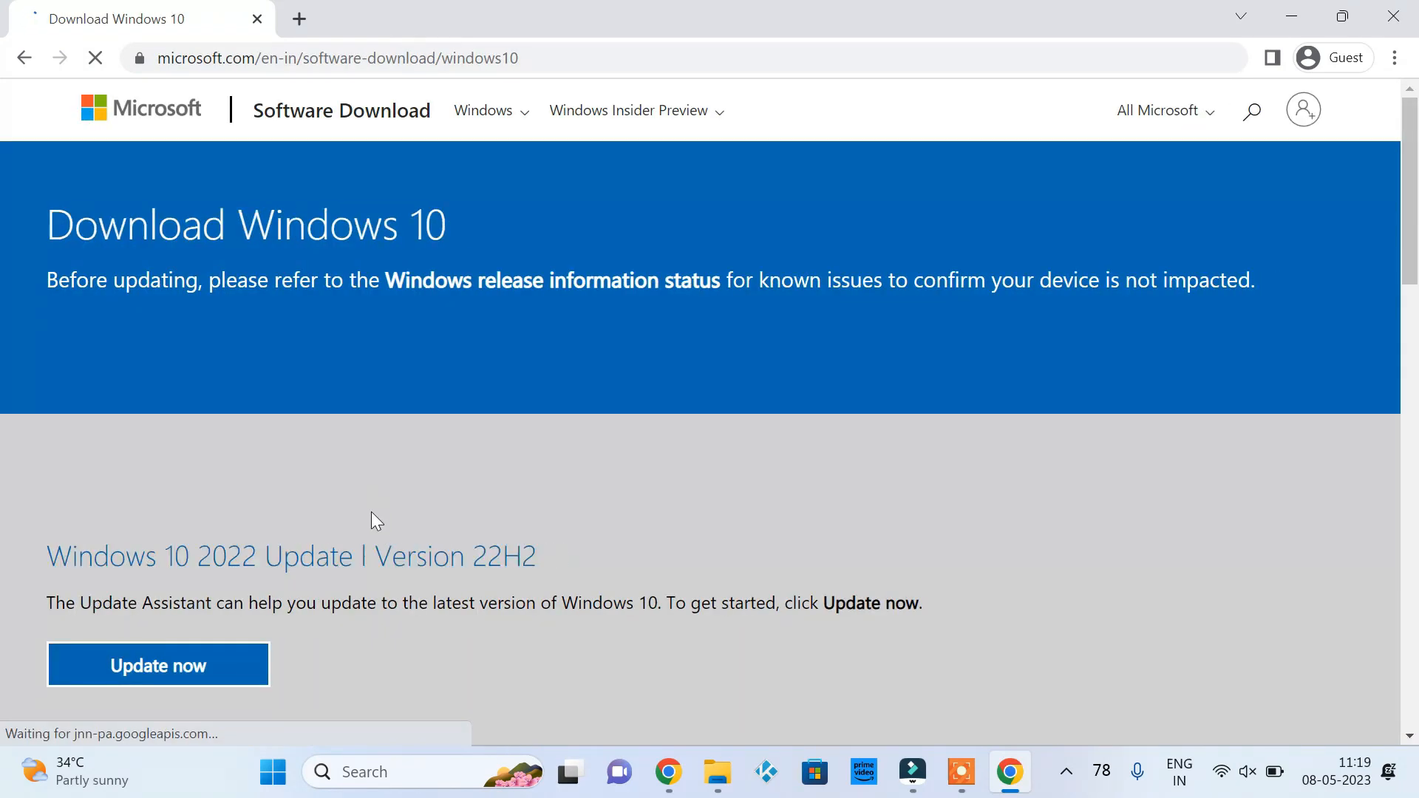
Step: Examine the Windows 10 download page's update and installation media sections, expanding the instructions for upgrading this PC with the tool
{"action": "scroll", "coordinate": [377, 526], "scroll_direction": "down", "scroll_amount": 2}
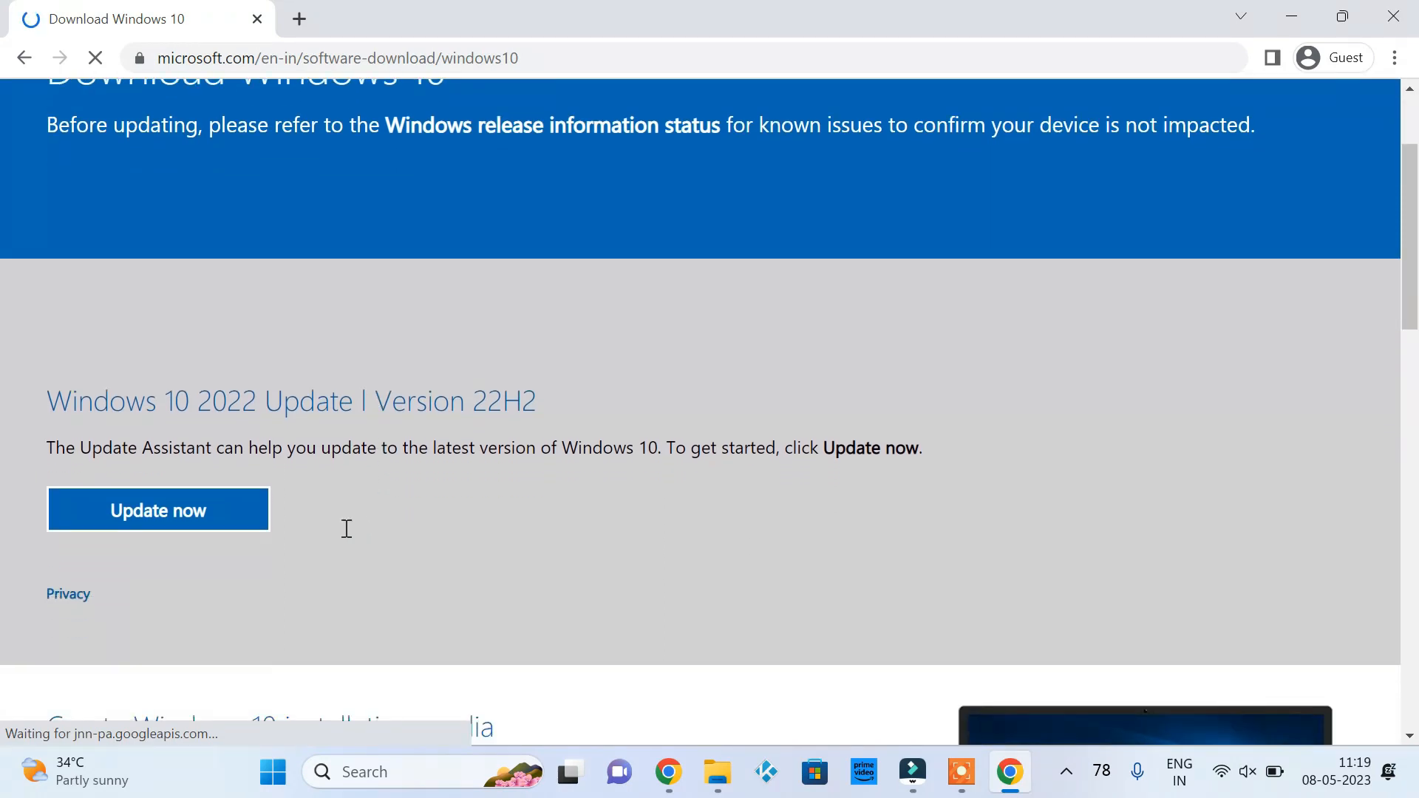
{"action": "scroll", "coordinate": [295, 611], "scroll_direction": "down", "scroll_amount": 2}
{"action": "scroll", "coordinate": [294, 610], "scroll_direction": "down", "scroll_amount": 4}
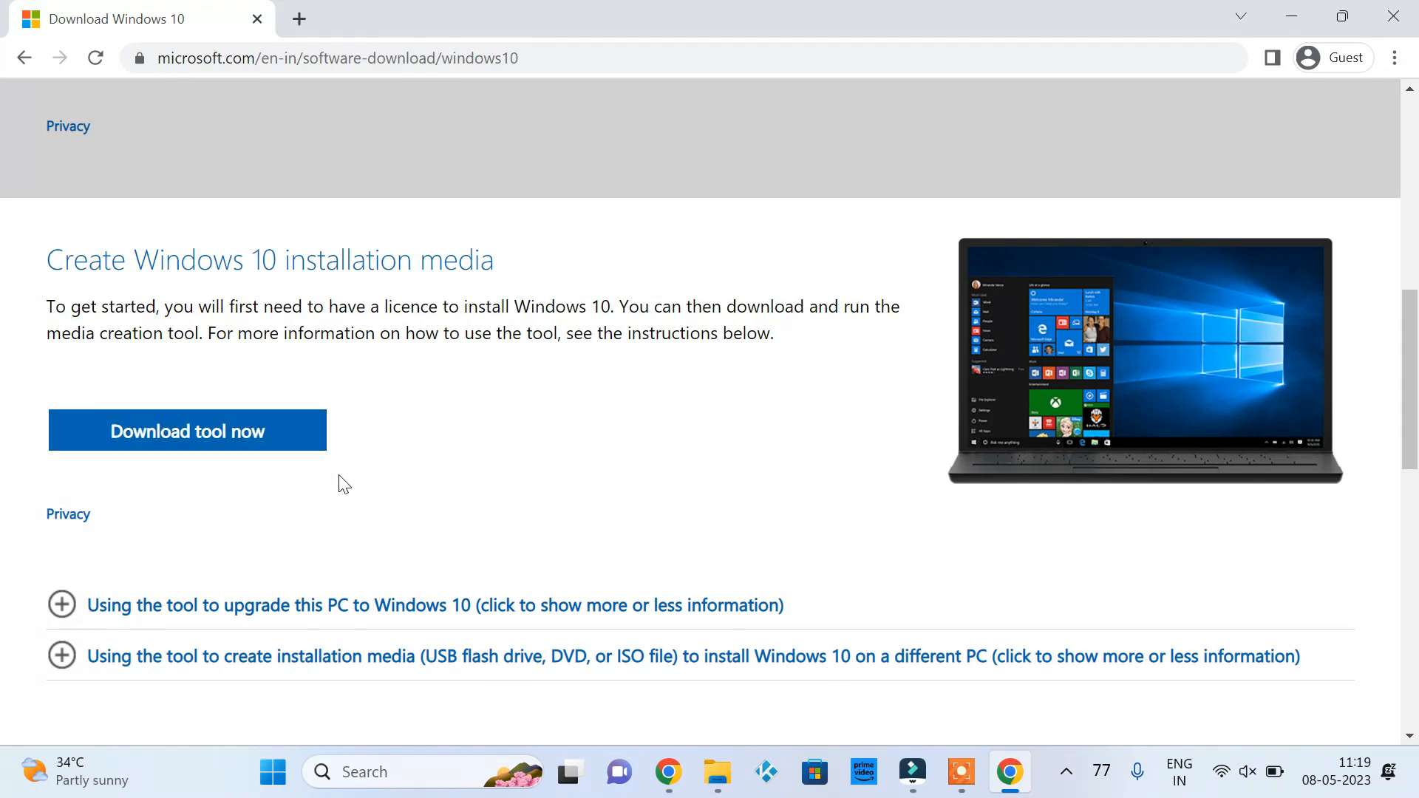
{"action": "scroll", "coordinate": [341, 483], "scroll_direction": "down", "scroll_amount": 2}
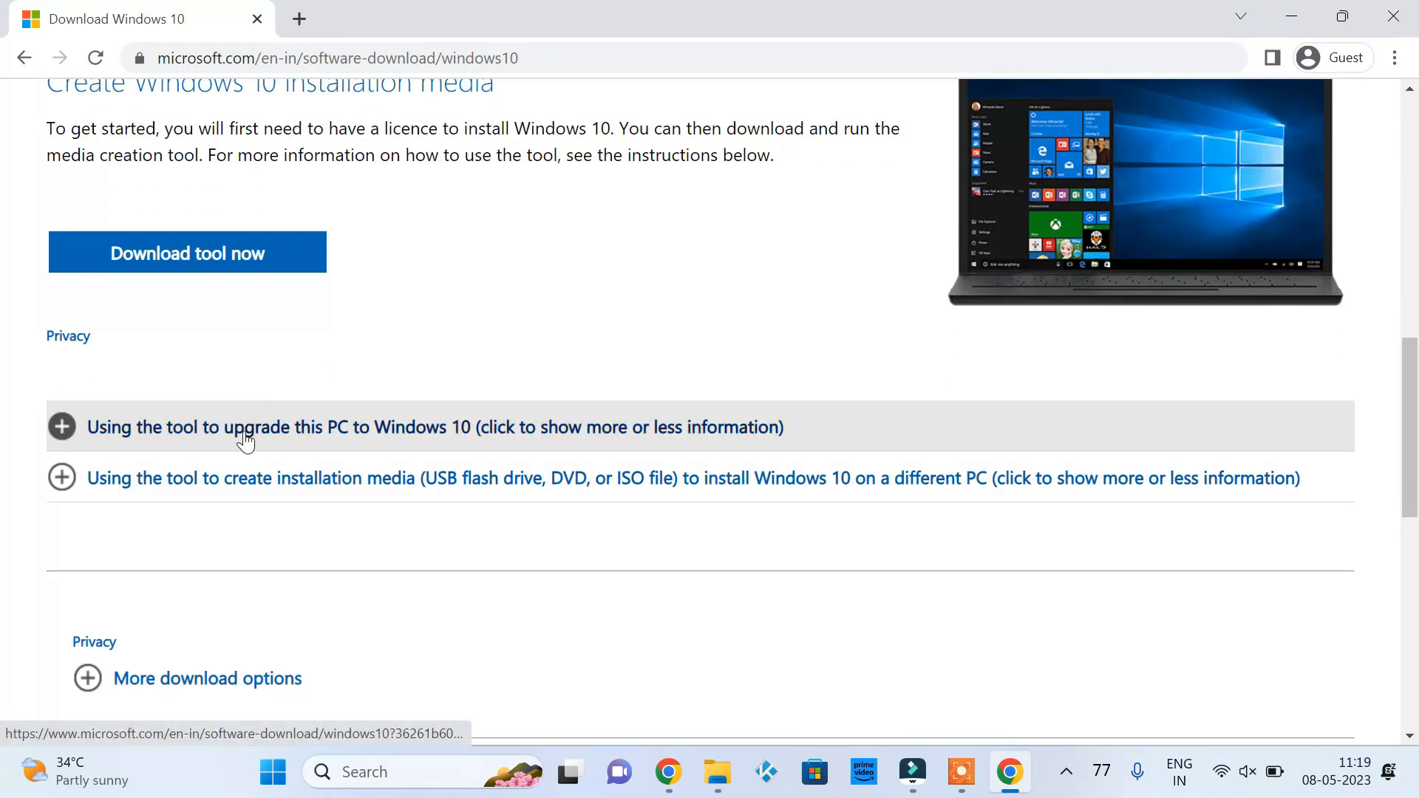
{"action": "left_click", "coordinate": [245, 444]}
{"action": "scroll", "coordinate": [248, 446], "scroll_direction": "down", "scroll_amount": 1}
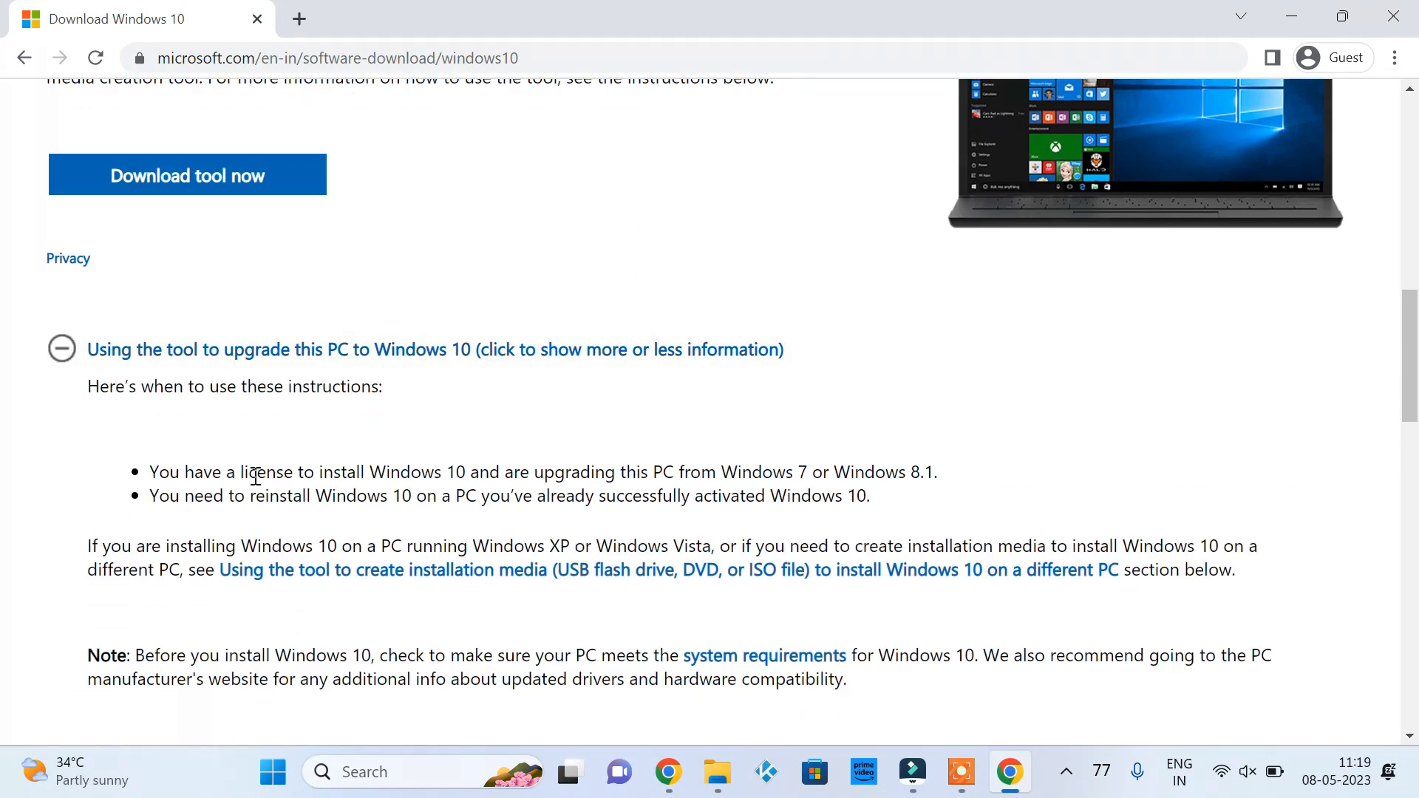
{"action": "scroll", "coordinate": [207, 606], "scroll_direction": "up", "scroll_amount": 6}
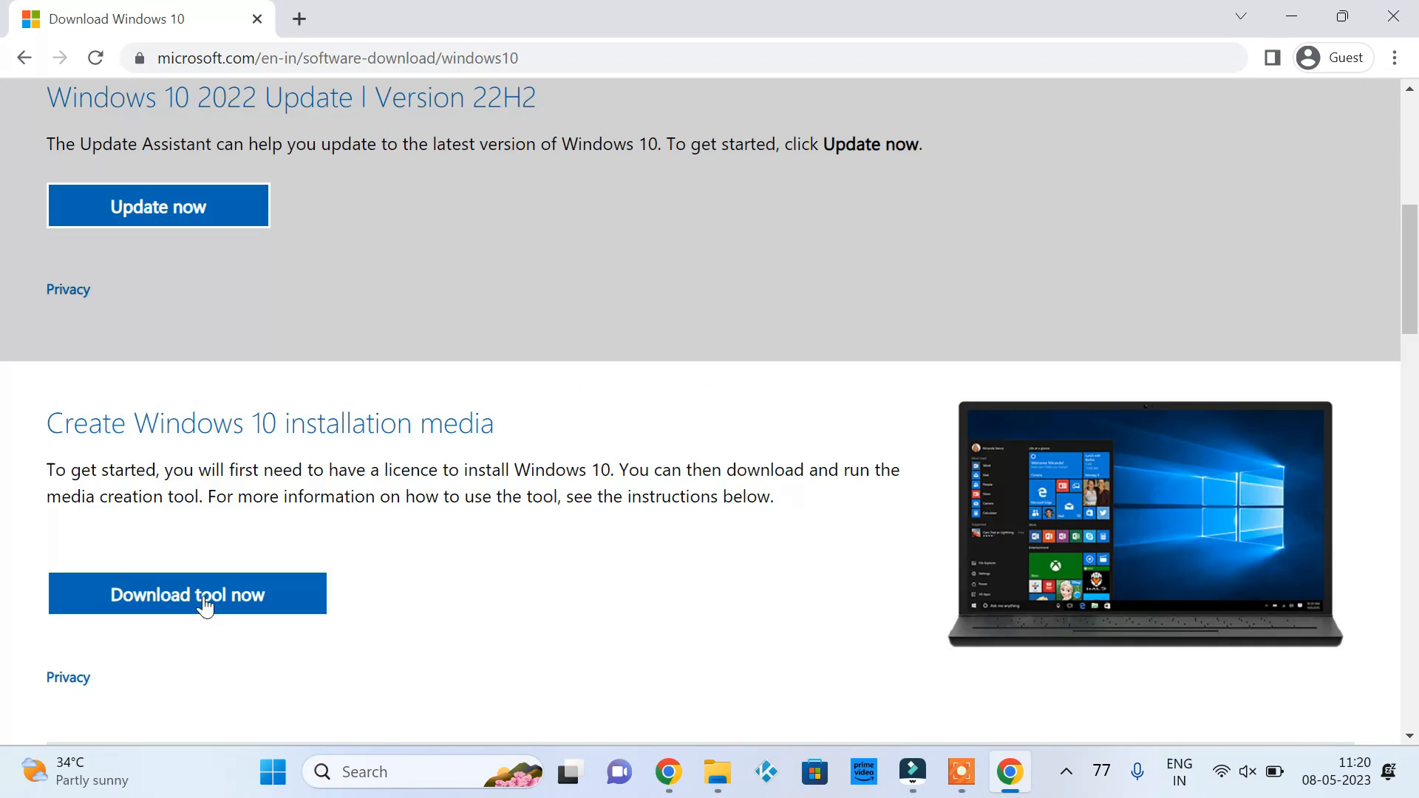
{"action": "scroll", "coordinate": [206, 605], "scroll_direction": "up", "scroll_amount": 5}
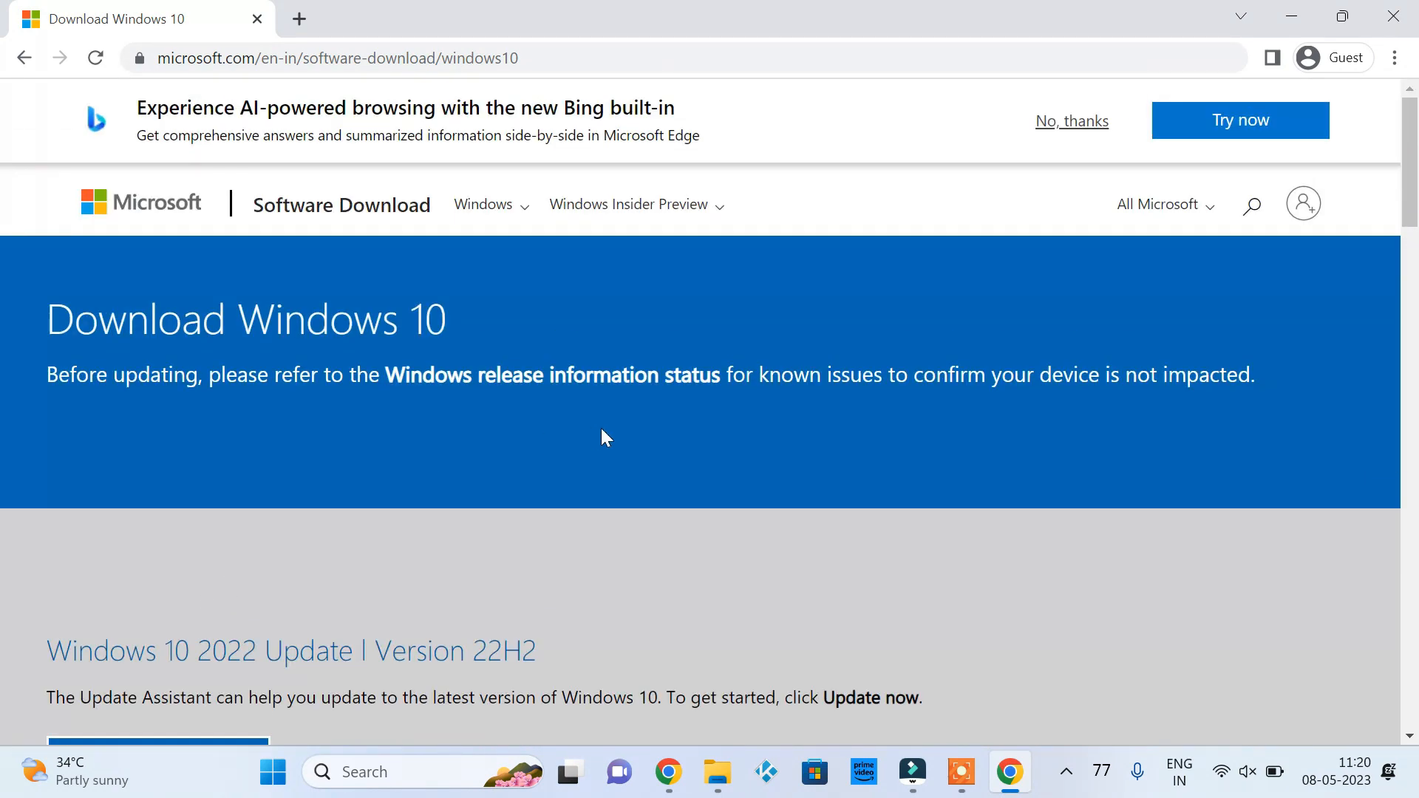
Step: Inspect the Windows 10 download page, emulate an iPhone SE device, and reload it to reach the Disc Image (ISO File) page
{"action": "right_click", "coordinate": [854, 481]}
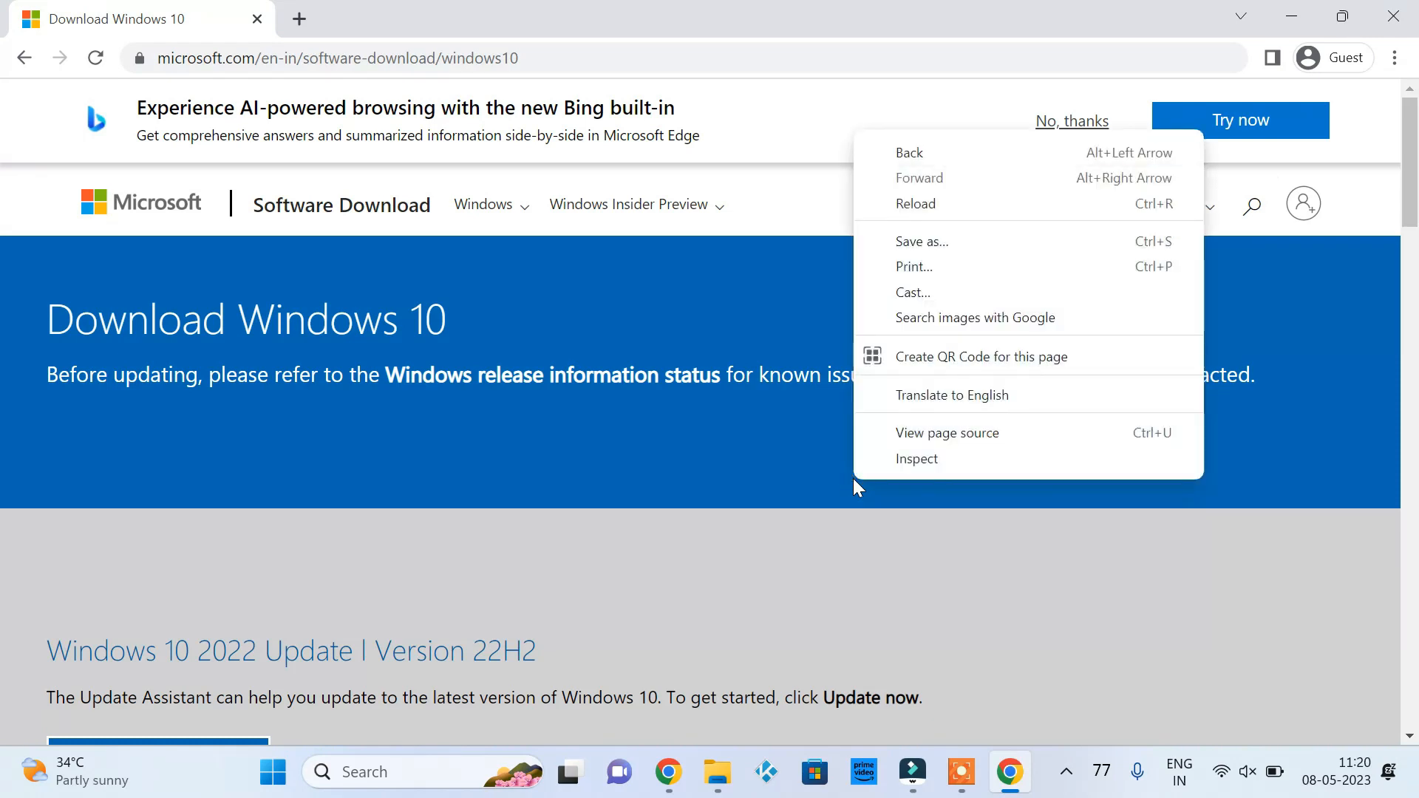
{"action": "left_click", "coordinate": [908, 462]}
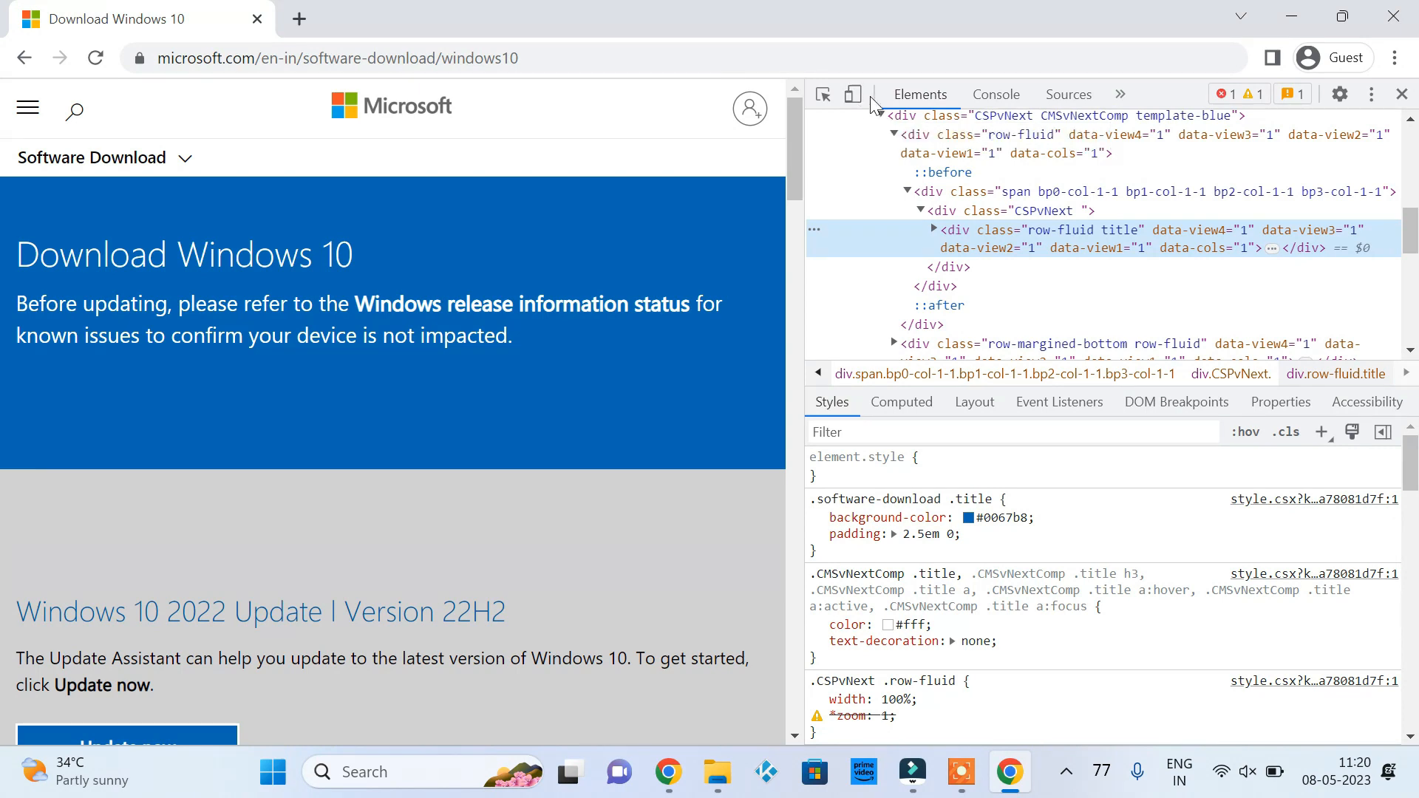
{"action": "left_click", "coordinate": [854, 95]}
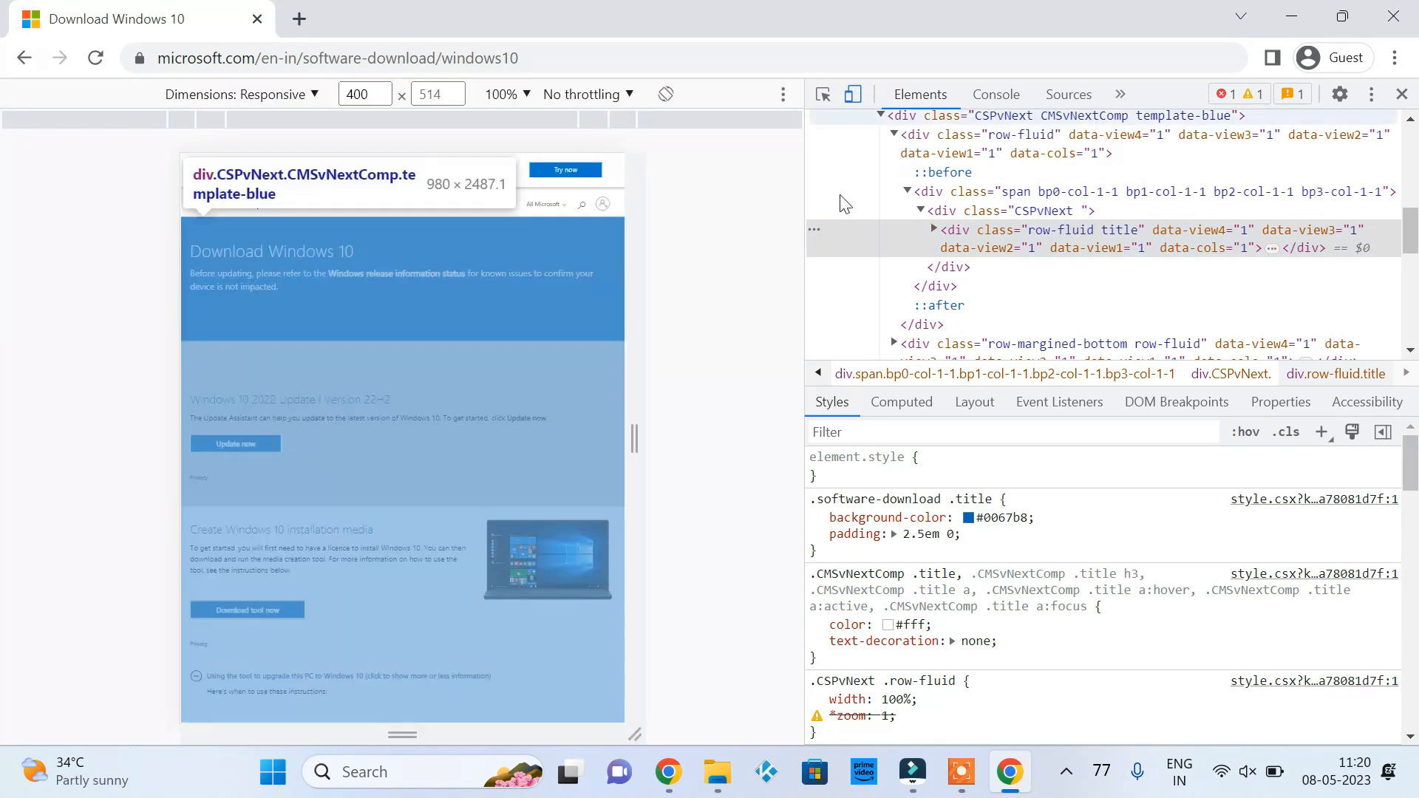
{"action": "left_click", "coordinate": [312, 98]}
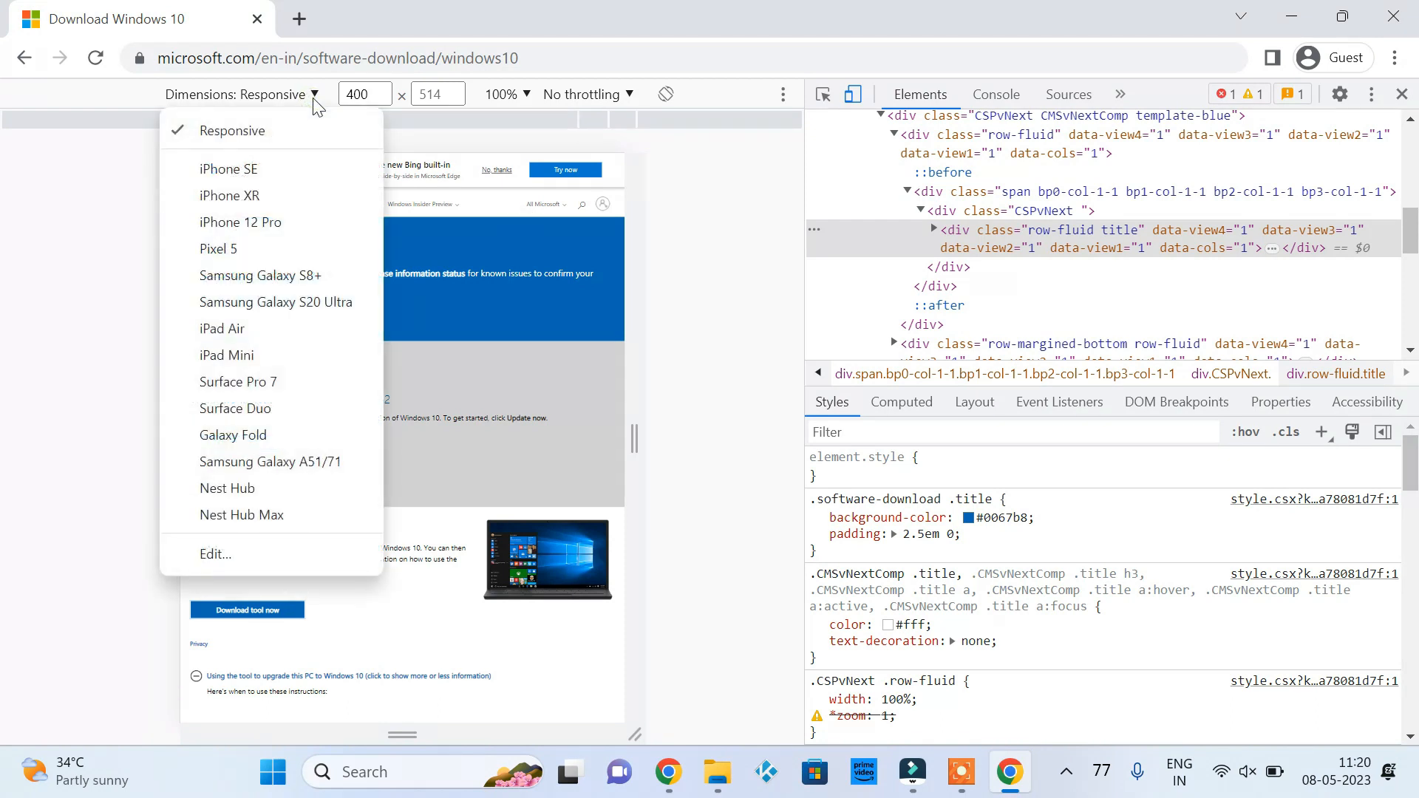
{"action": "left_click", "coordinate": [248, 172]}
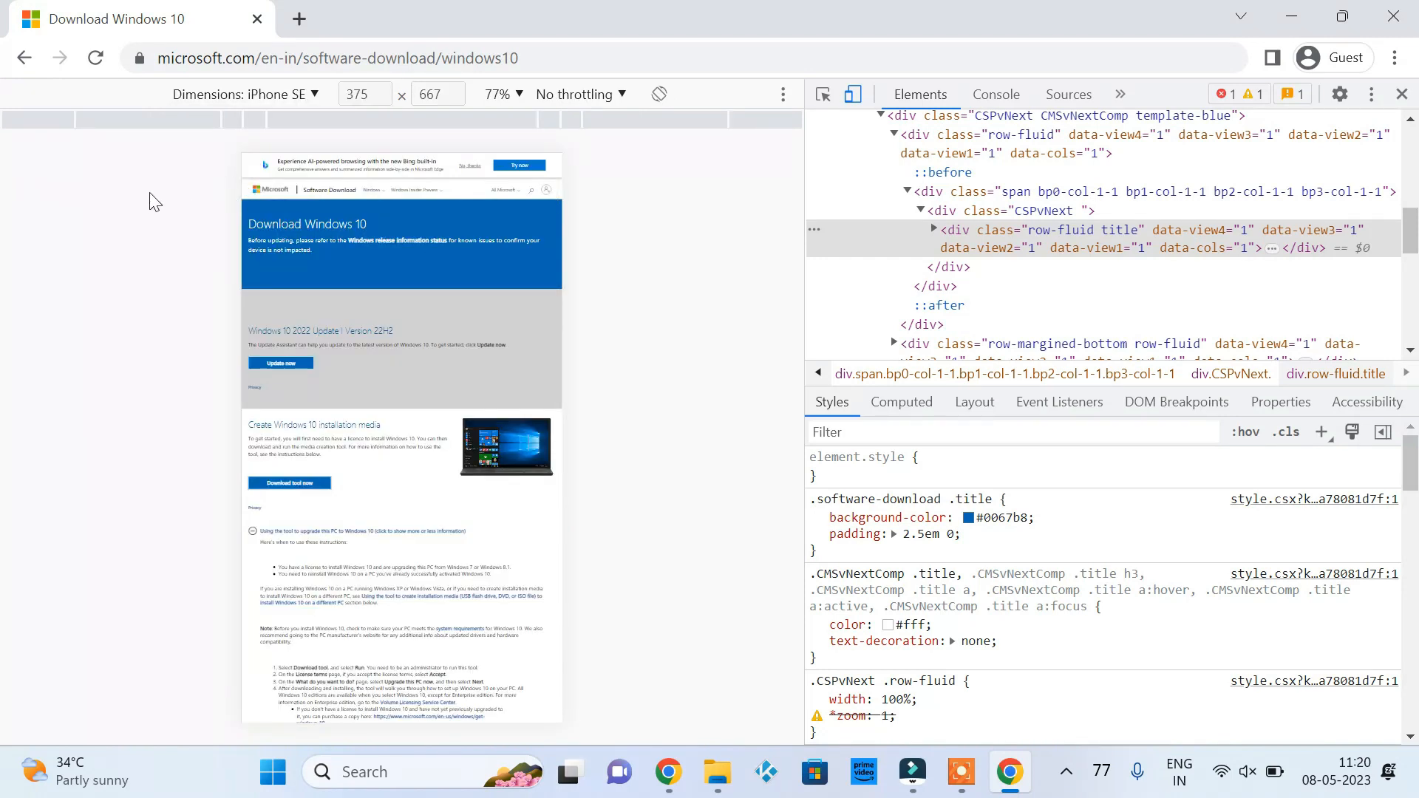
{"action": "left_click", "coordinate": [93, 57]}
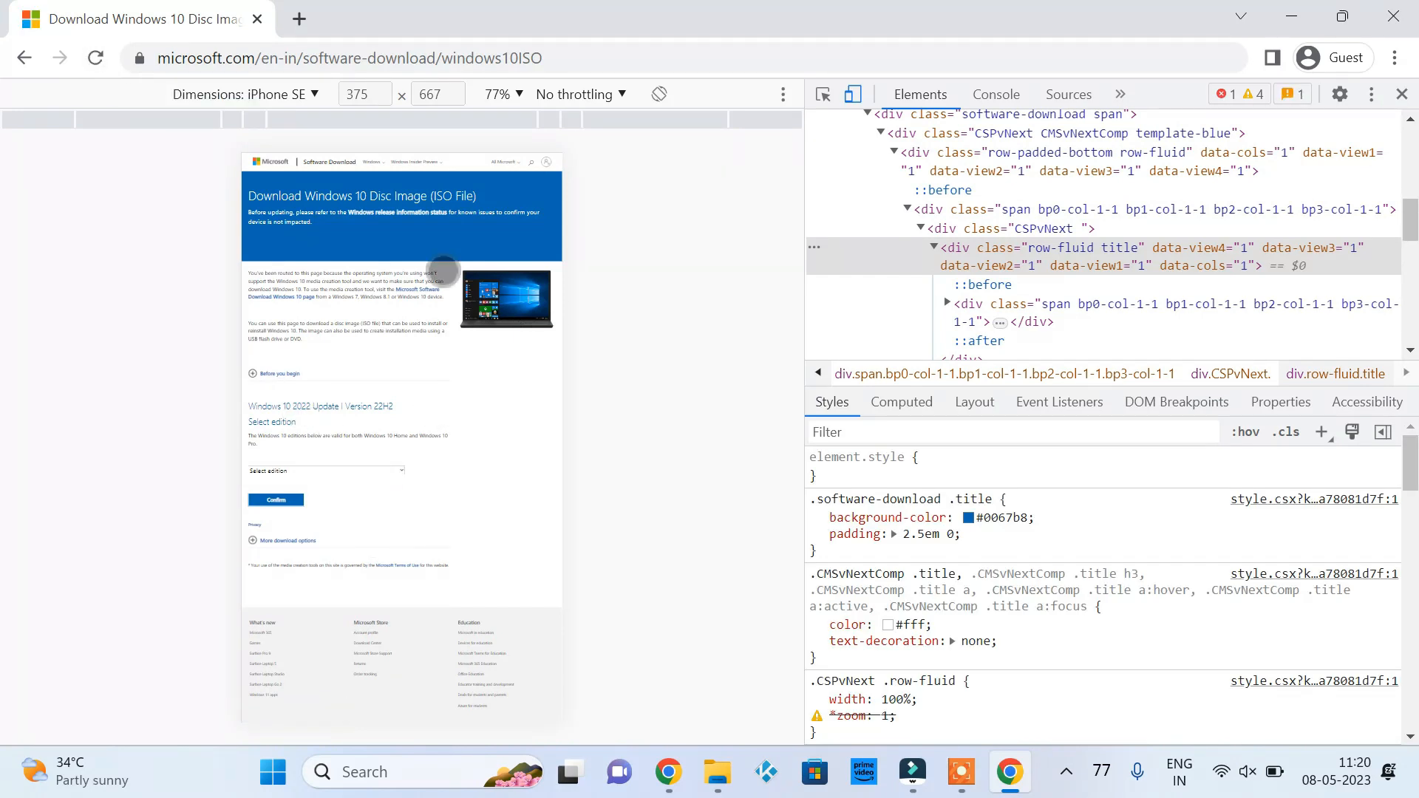
Step: Enlarge the emulated page to 150% and confirm Windows 10 (multi-edition ISO) as the edition
{"action": "left_click", "coordinate": [520, 95]}
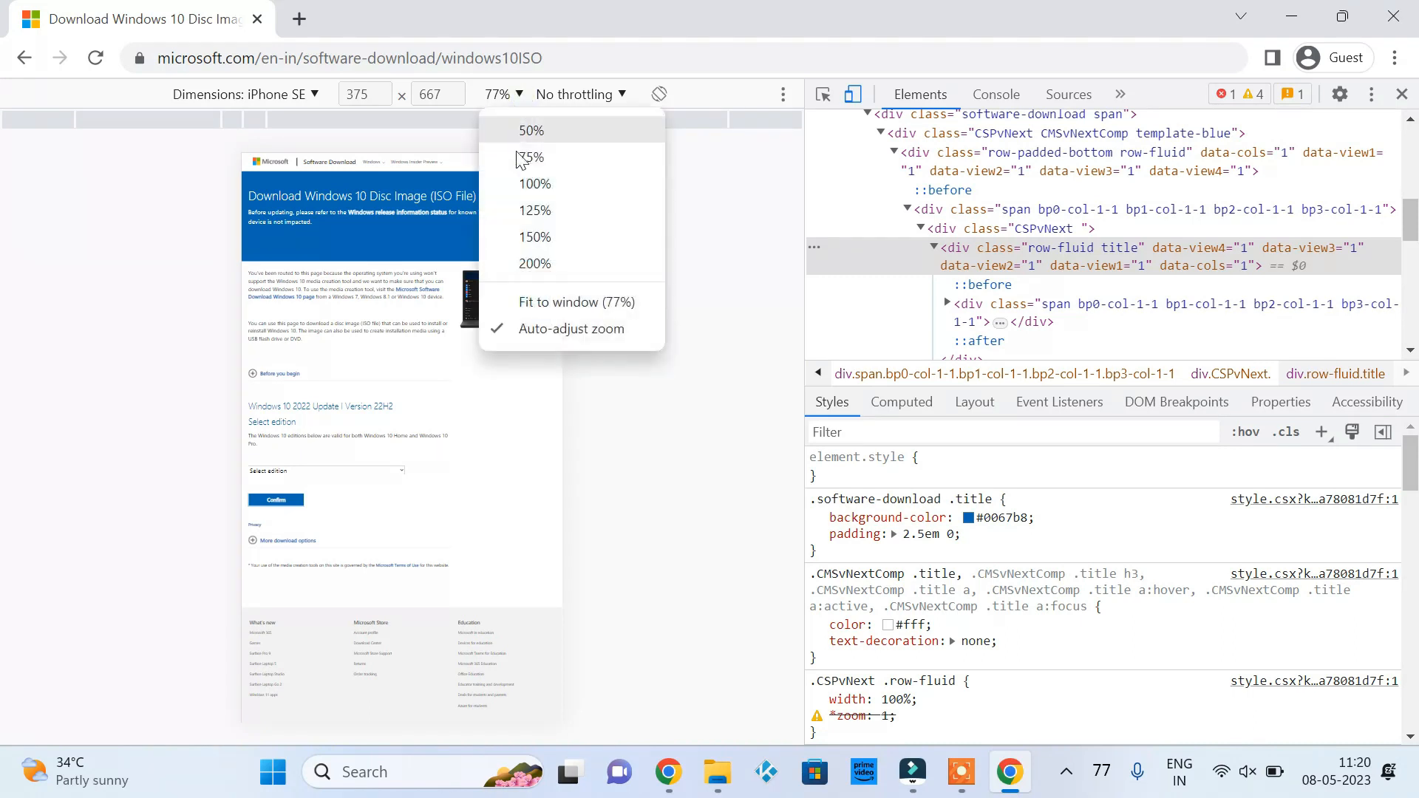
{"action": "left_click", "coordinate": [529, 237]}
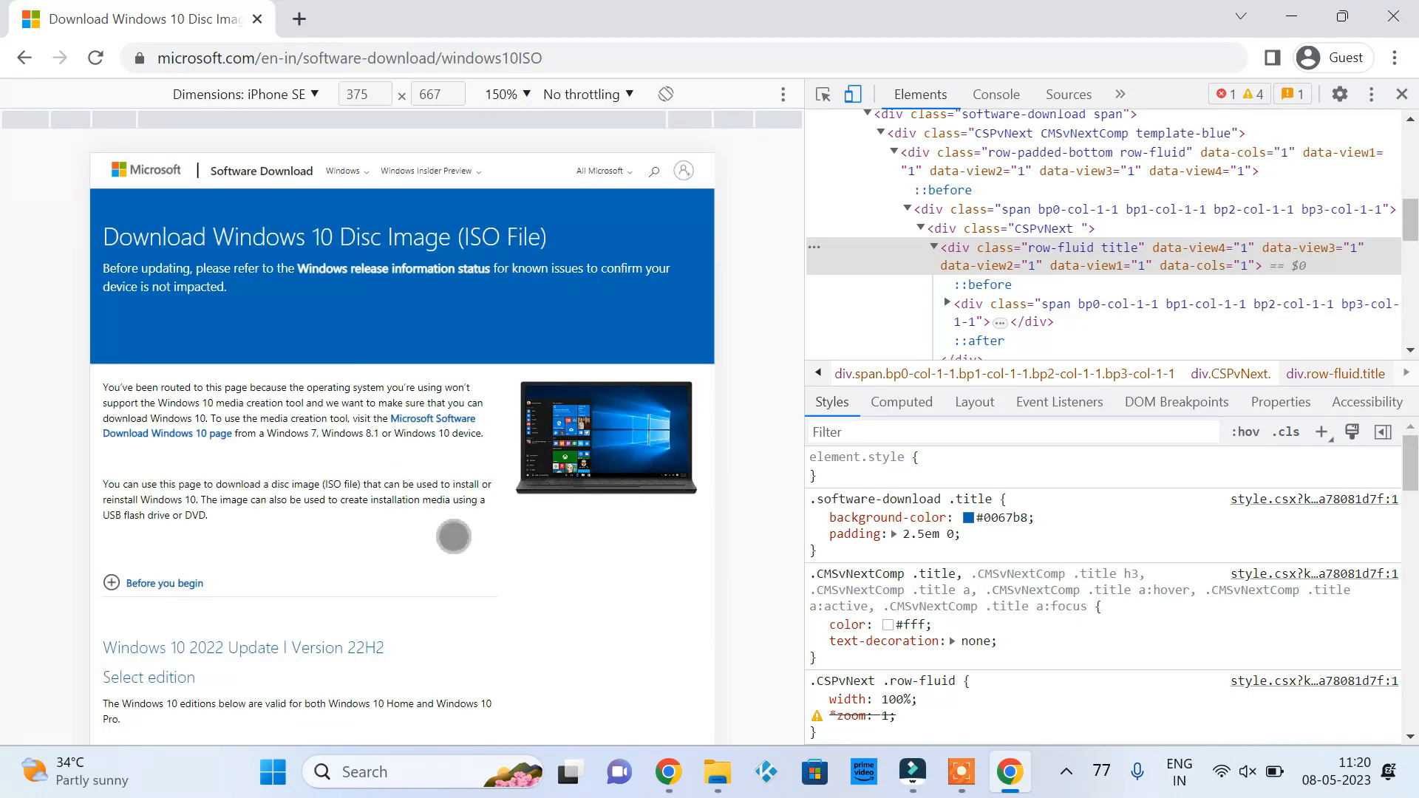
{"action": "scroll", "coordinate": [458, 573], "scroll_direction": "down", "scroll_amount": 3}
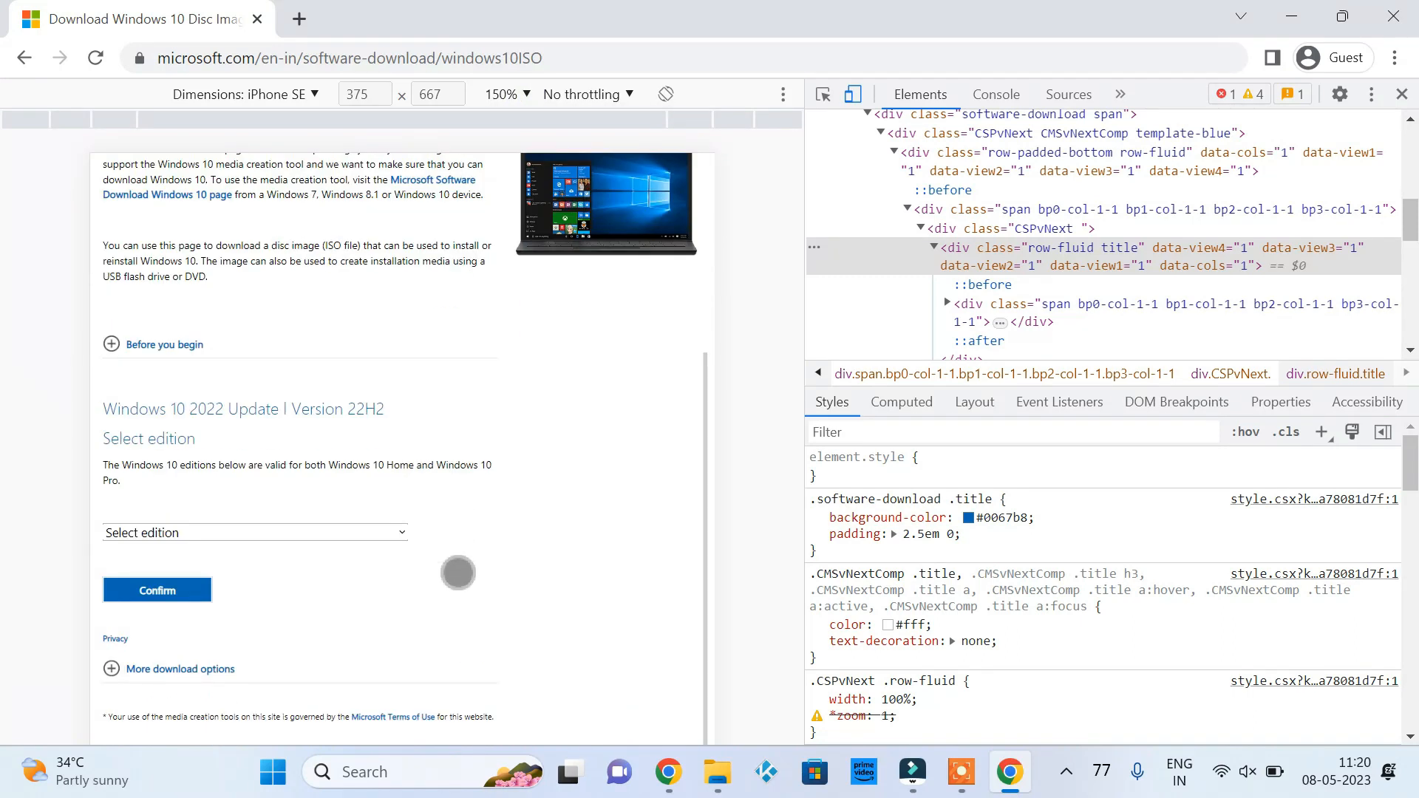
{"action": "left_click", "coordinate": [336, 541]}
{"action": "left_click", "coordinate": [299, 605]}
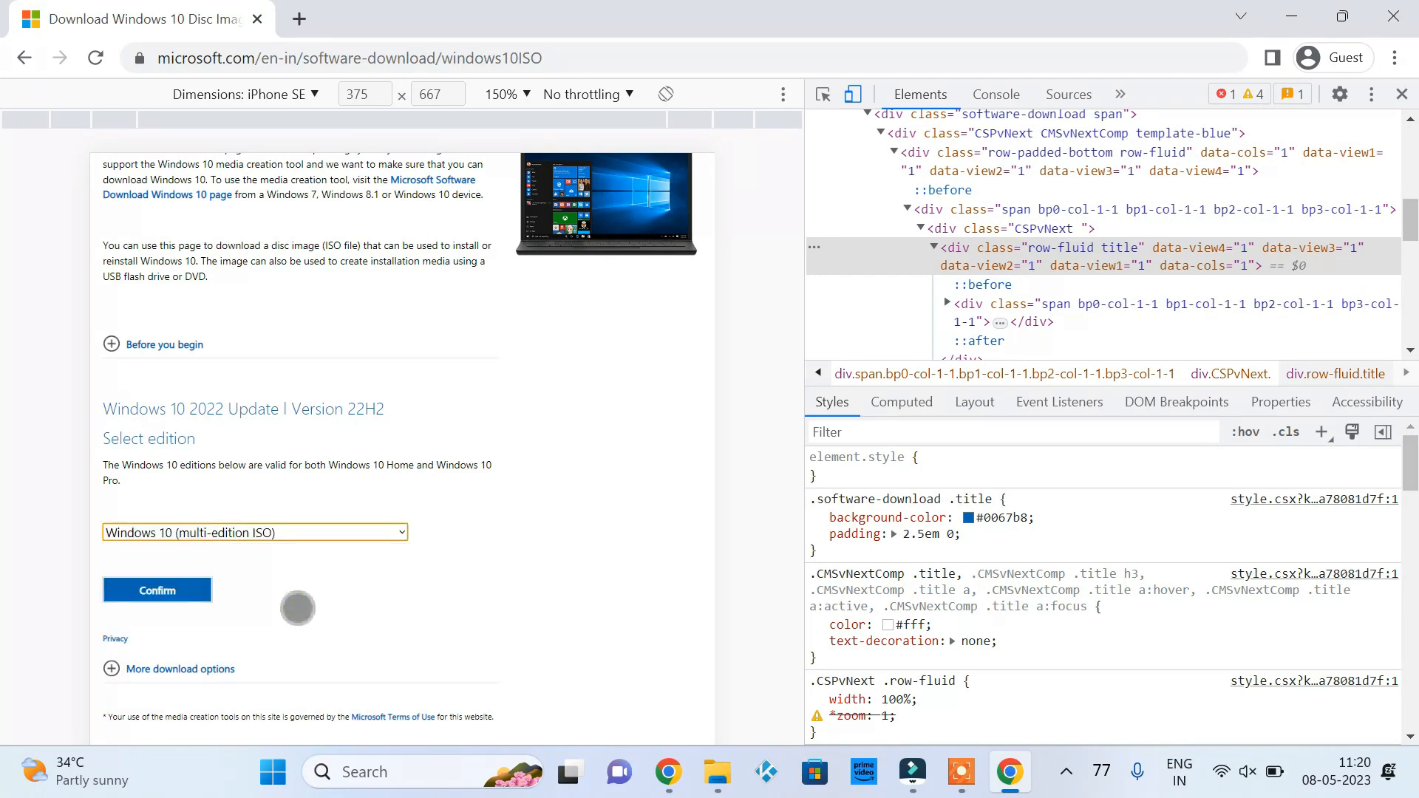
{"action": "left_click", "coordinate": [175, 595]}
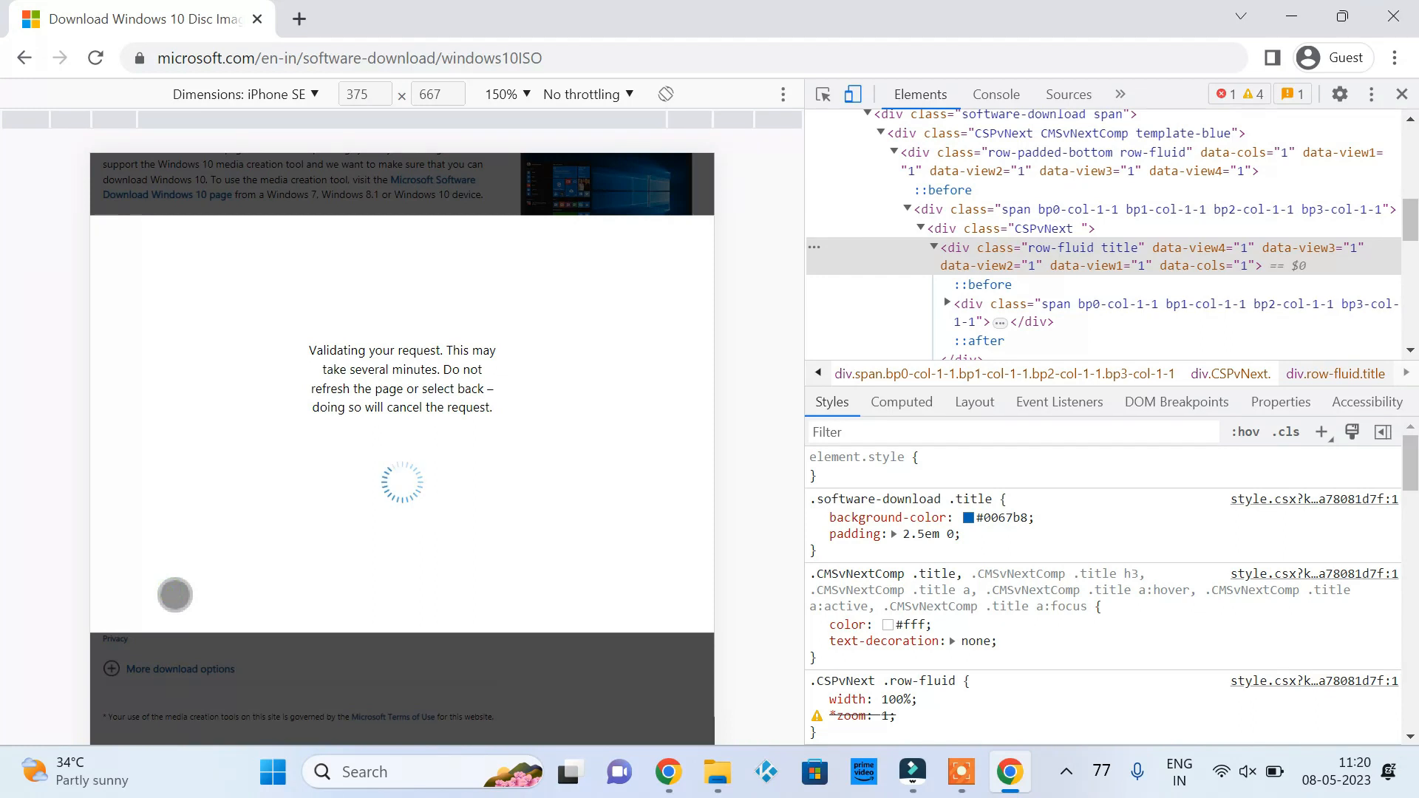
Step: Choose English (United States) as the product language and confirm it
{"action": "scroll", "coordinate": [424, 706], "scroll_direction": "down", "scroll_amount": 3}
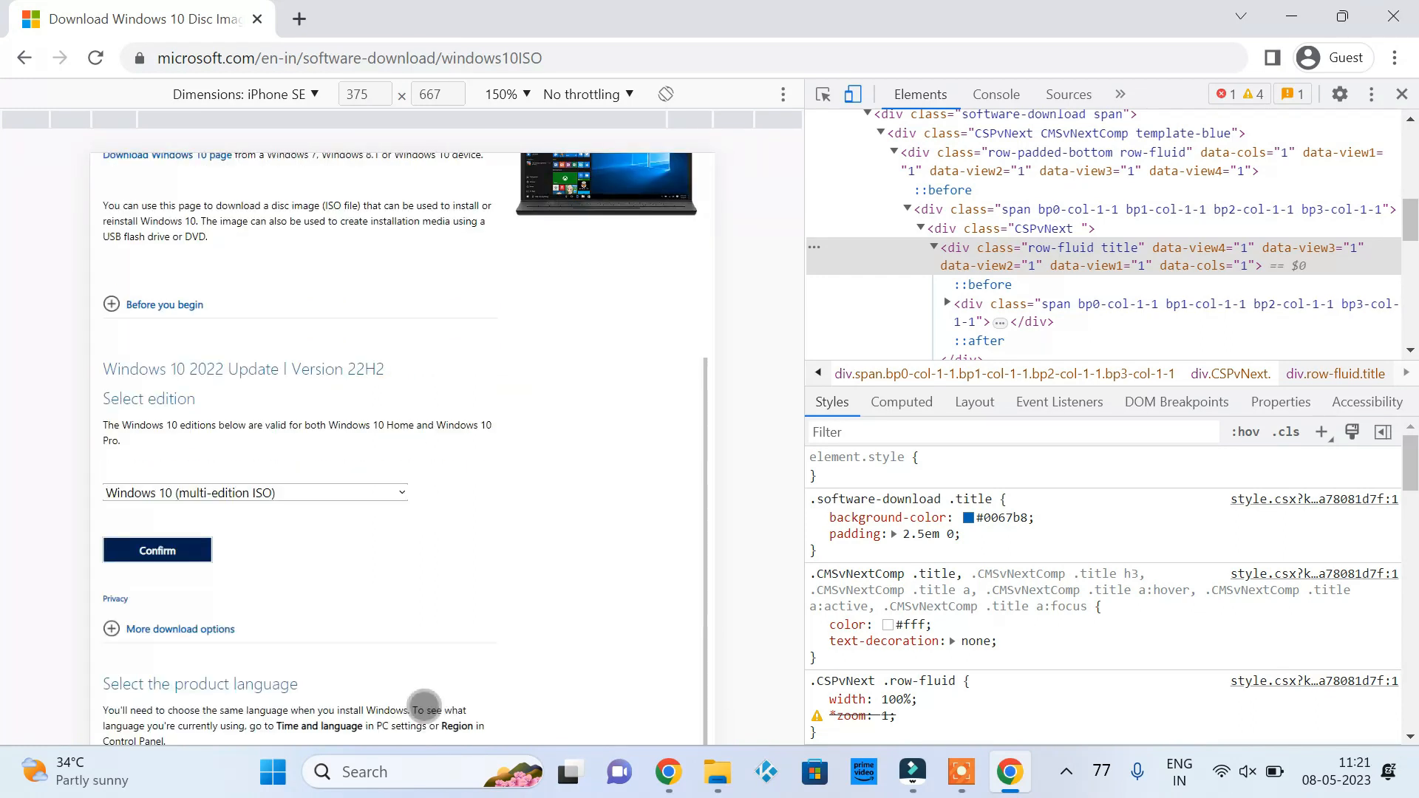
{"action": "left_click", "coordinate": [328, 632]}
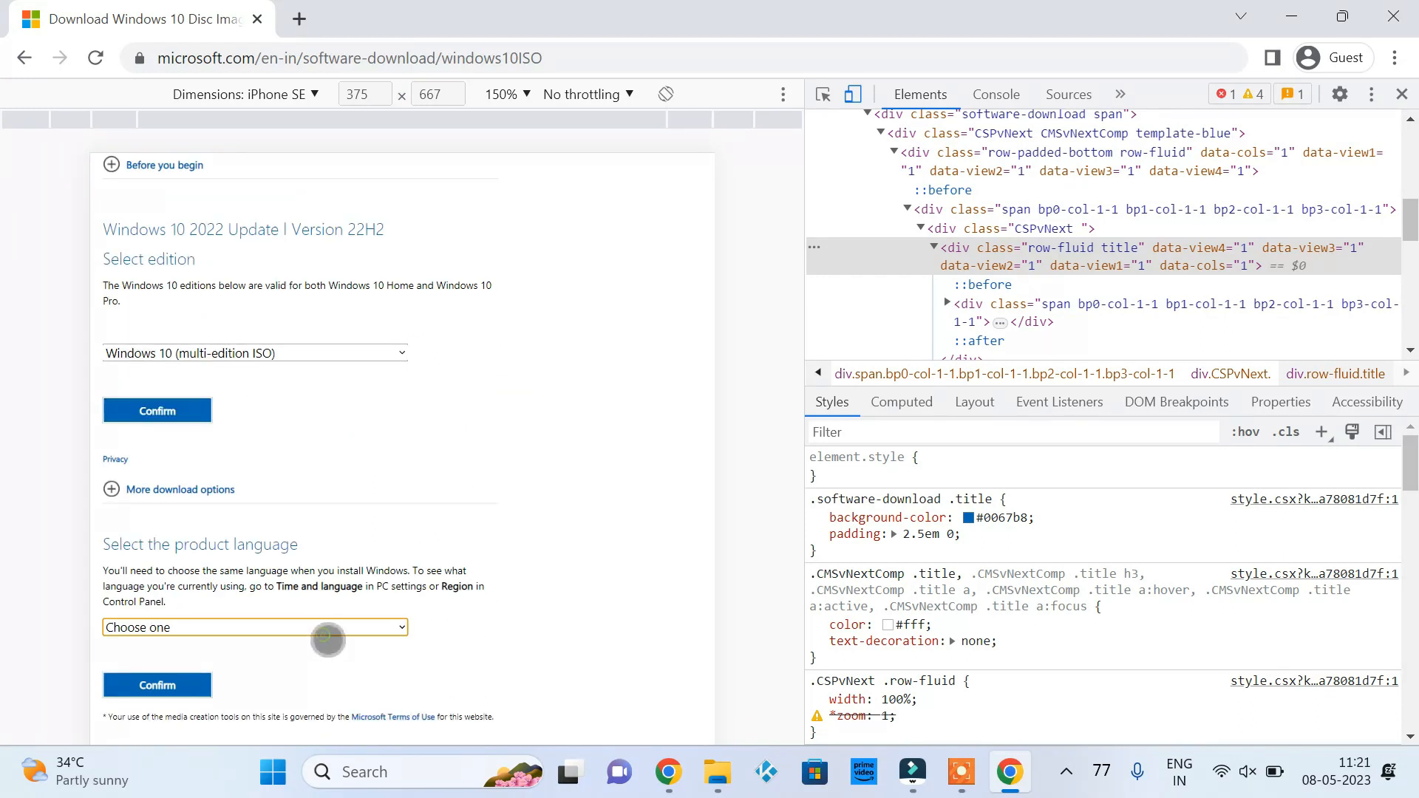
{"action": "scroll", "coordinate": [261, 706], "scroll_direction": "down", "scroll_amount": 2}
{"action": "scroll", "coordinate": [261, 706], "scroll_direction": "down", "scroll_amount": 3}
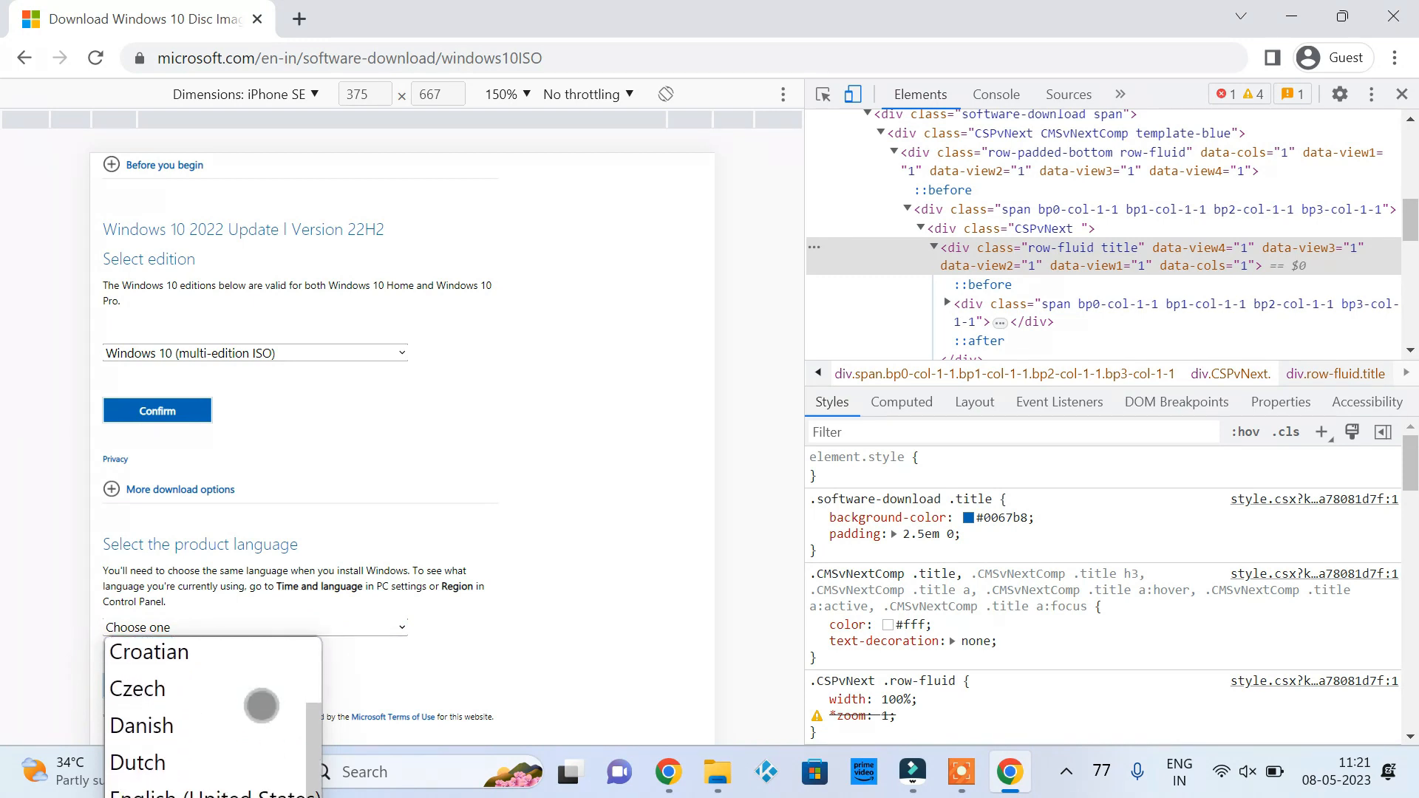
{"action": "scroll", "coordinate": [261, 706], "scroll_direction": "up", "scroll_amount": 1}
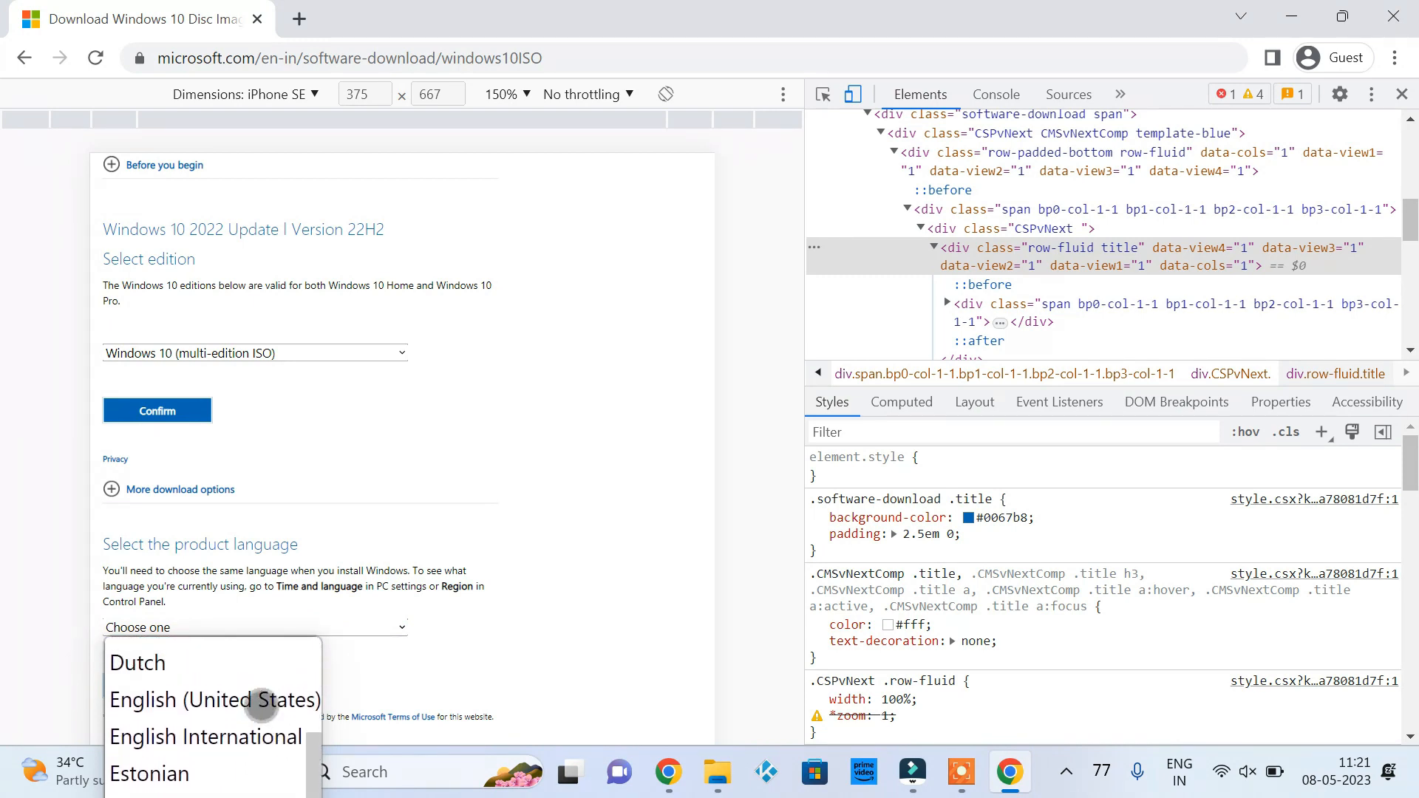
{"action": "left_click", "coordinate": [262, 700]}
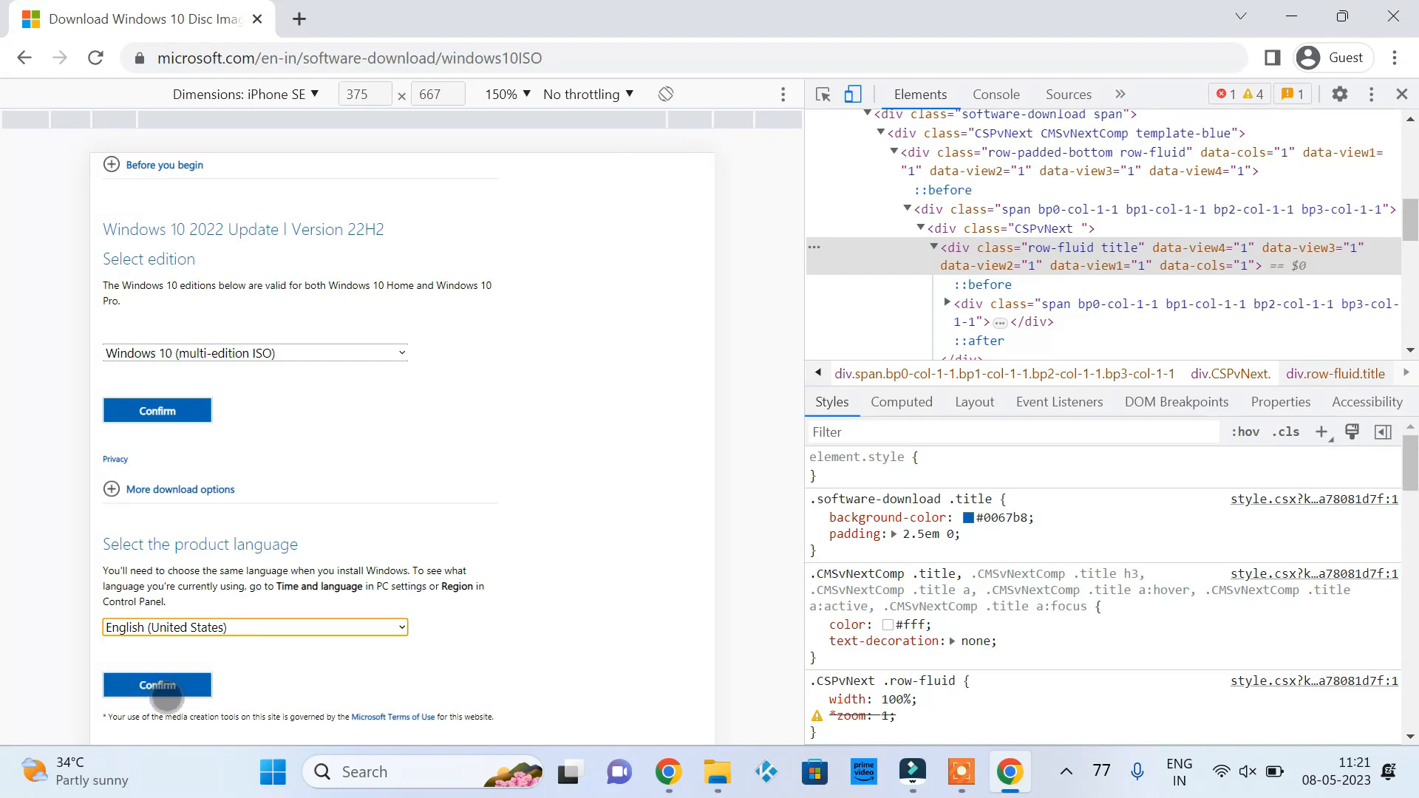
{"action": "left_click", "coordinate": [166, 695]}
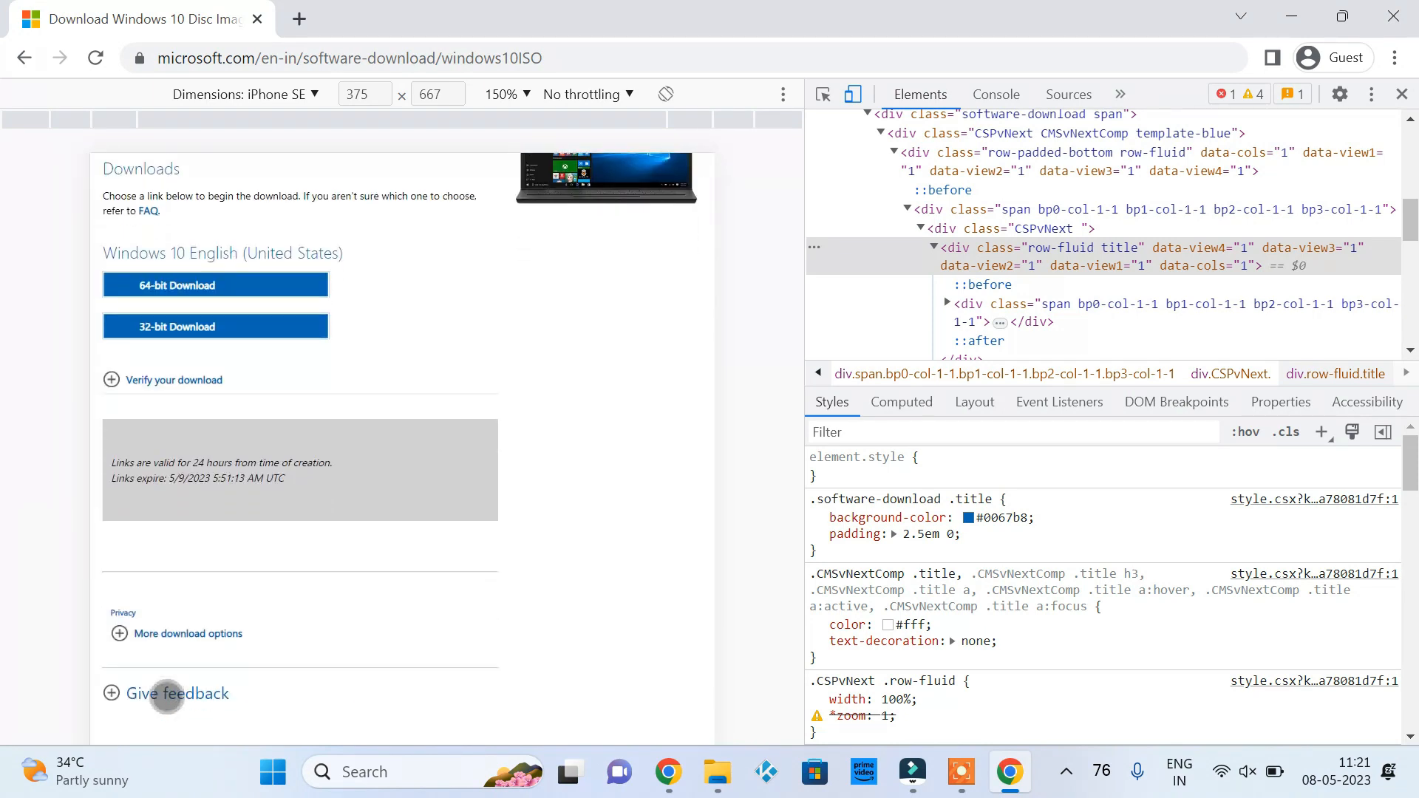
Step: Download the 64-bit Windows 10 ISO, saving it as Win10_22H2_English_x64 in the Downloads folder
{"action": "left_click", "coordinate": [265, 286]}
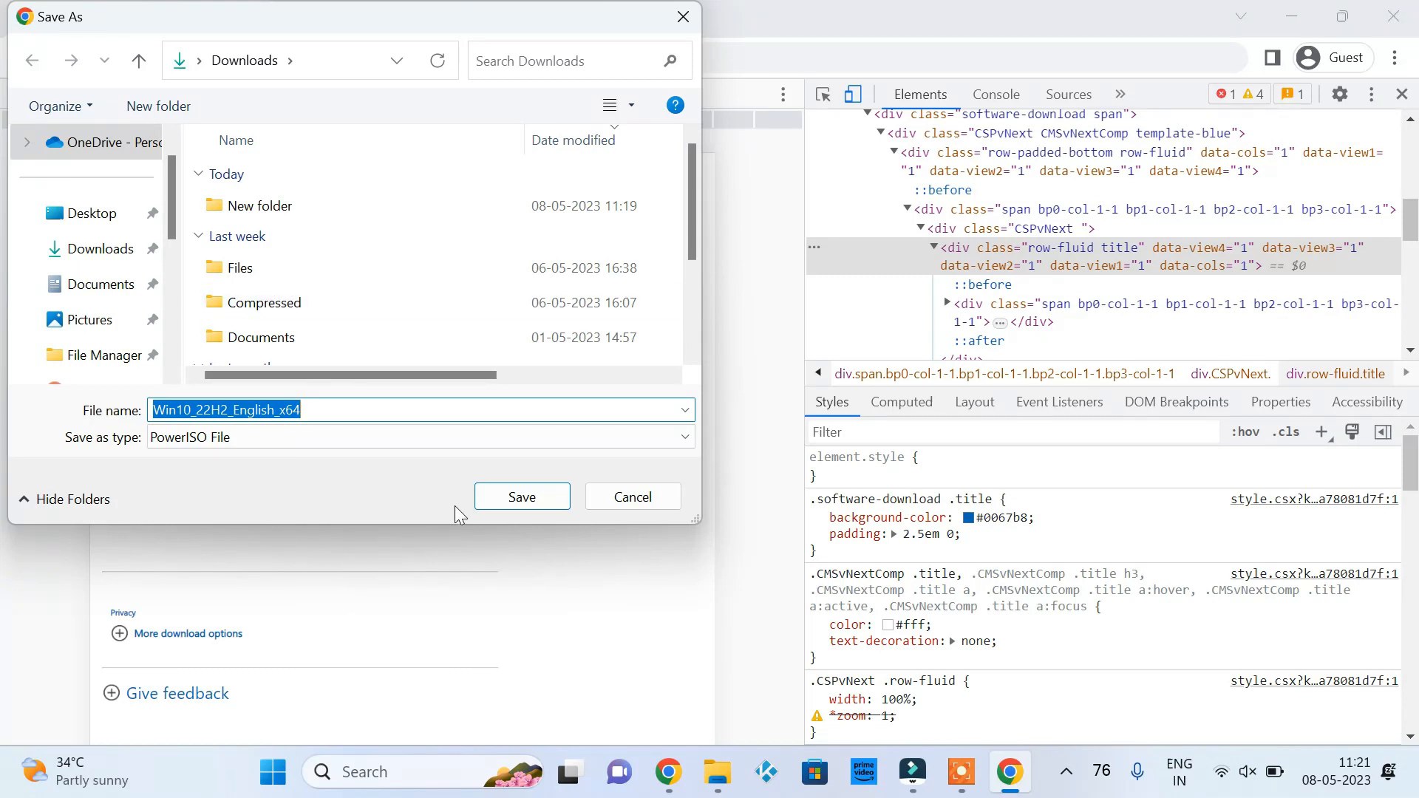
{"action": "left_click", "coordinate": [517, 497]}
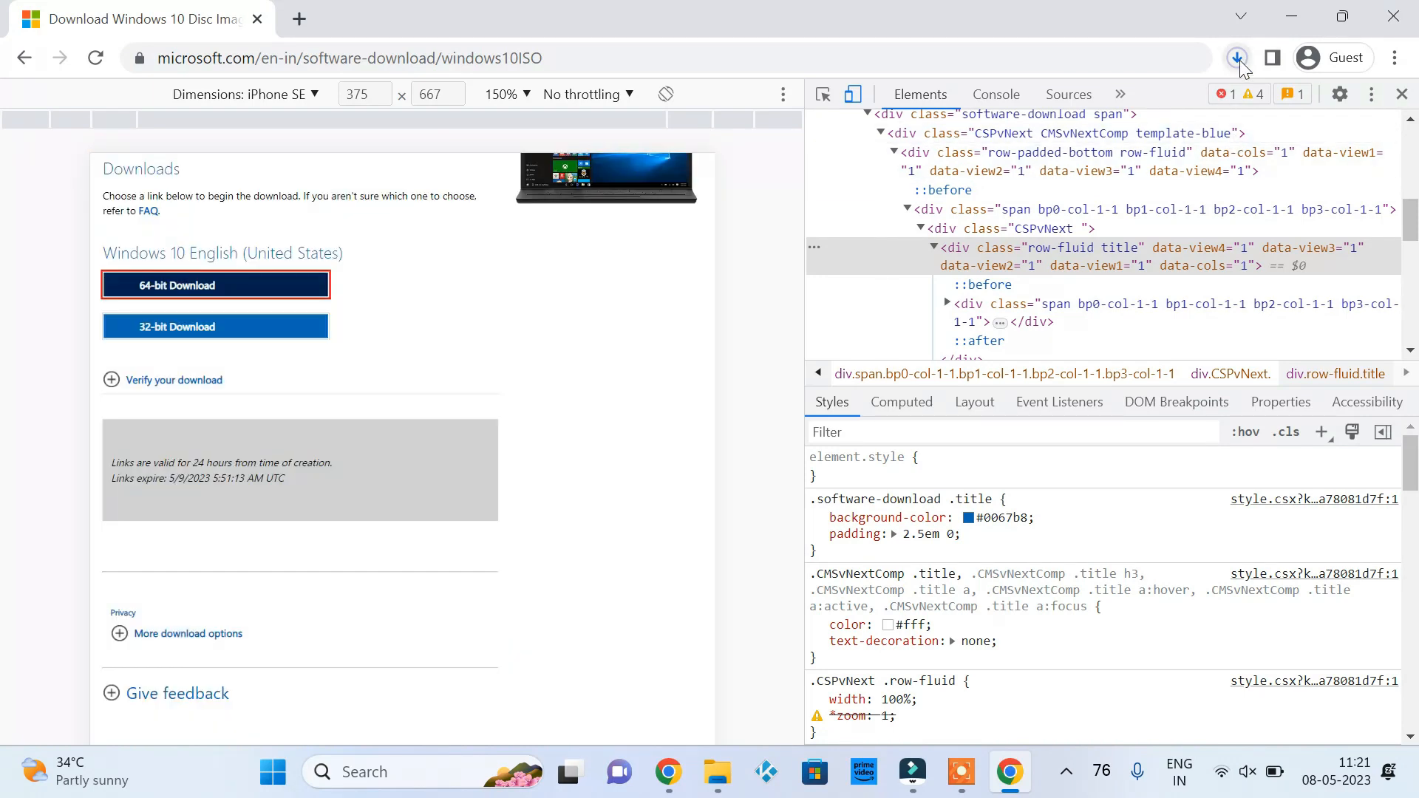
{"action": "mouse_move", "coordinate": [970, 247]}
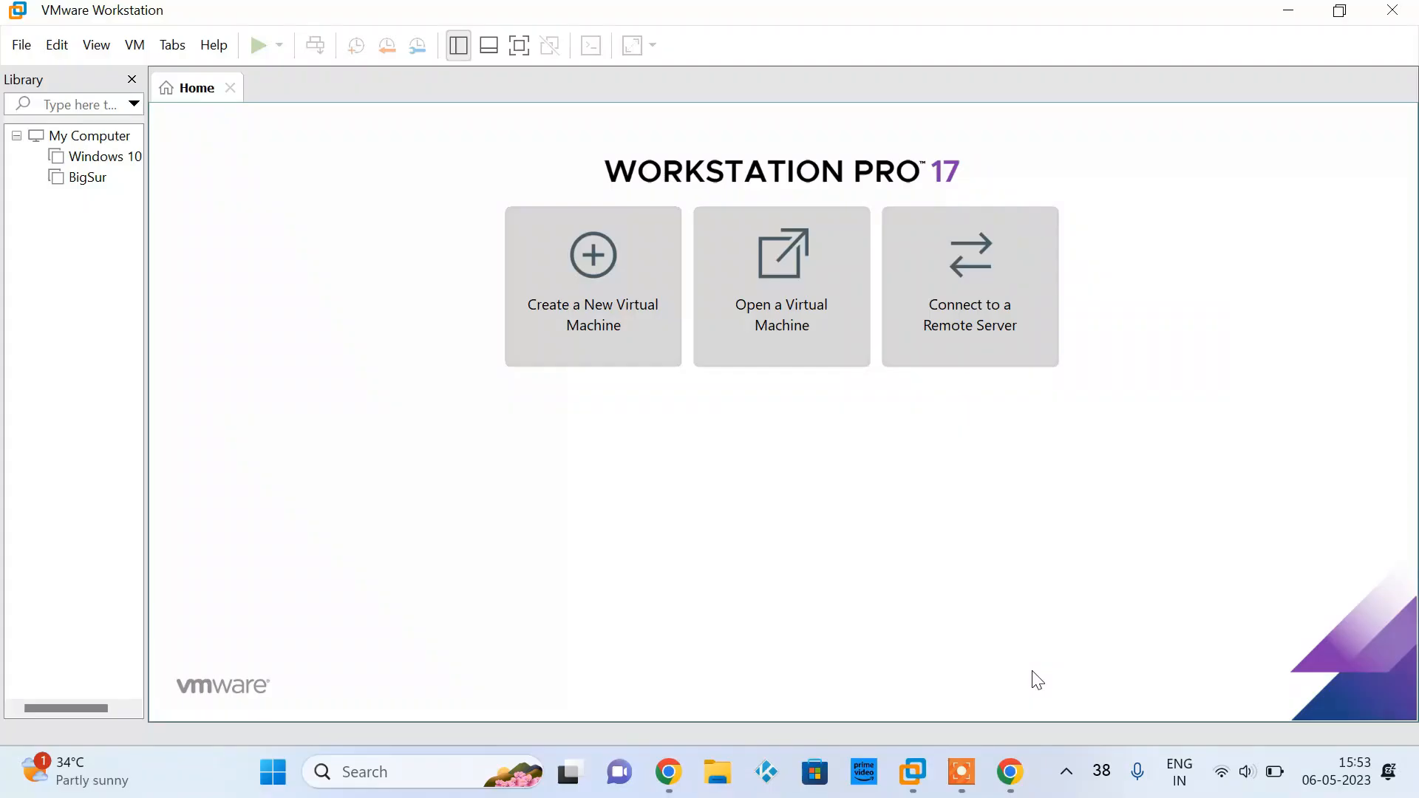
Step: In VMware Workstation, start creating a new virtual machine with the Typical configuration and Microsoft Windows, Windows 10 x64, as guest operating system
{"action": "left_click", "coordinate": [352, 470]}
{"action": "left_click", "coordinate": [634, 312]}
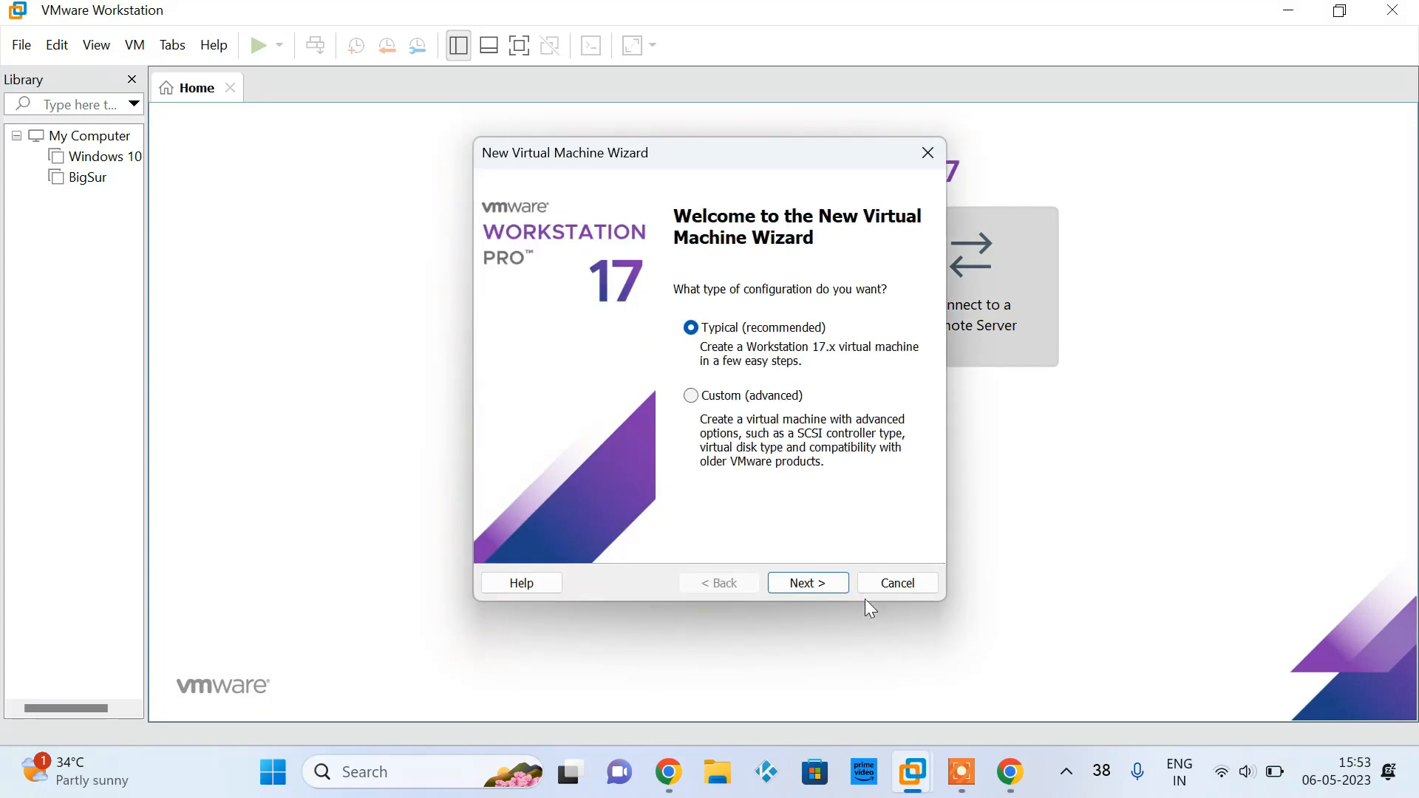
{"action": "left_click", "coordinate": [834, 583]}
{"action": "left_click", "coordinate": [834, 582]}
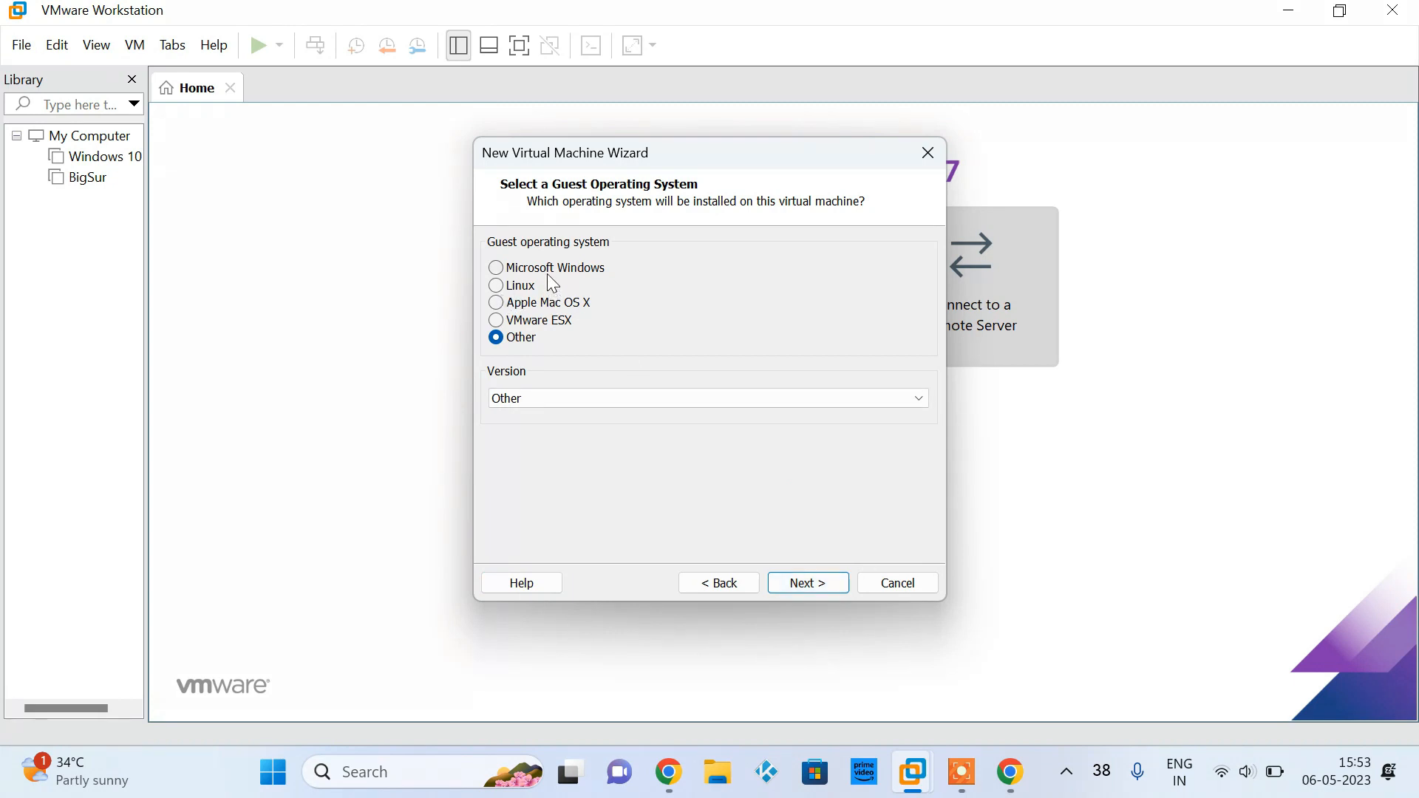
{"action": "left_click", "coordinate": [547, 274]}
{"action": "left_click", "coordinate": [573, 398]}
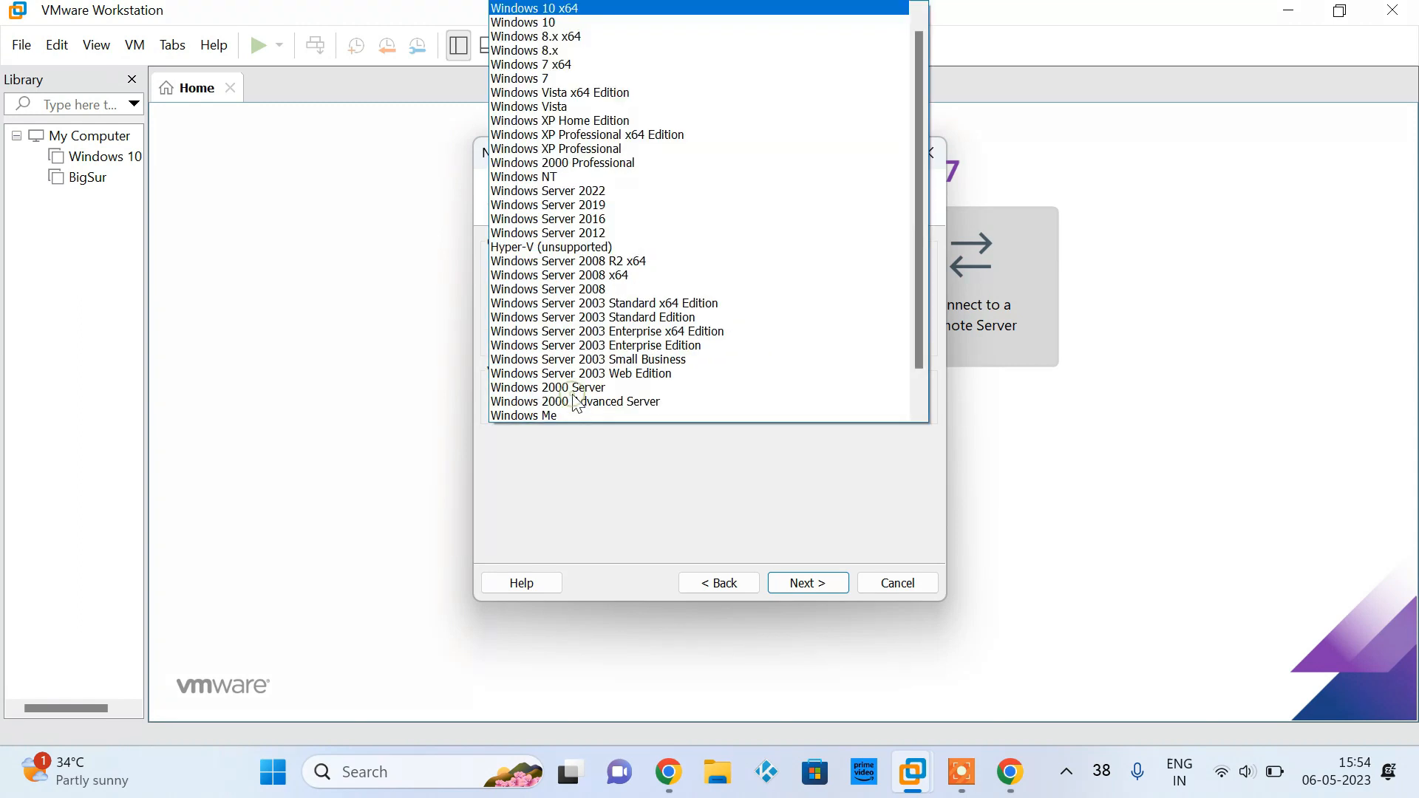
{"action": "left_click", "coordinate": [630, 9]}
{"action": "left_click", "coordinate": [813, 584]}
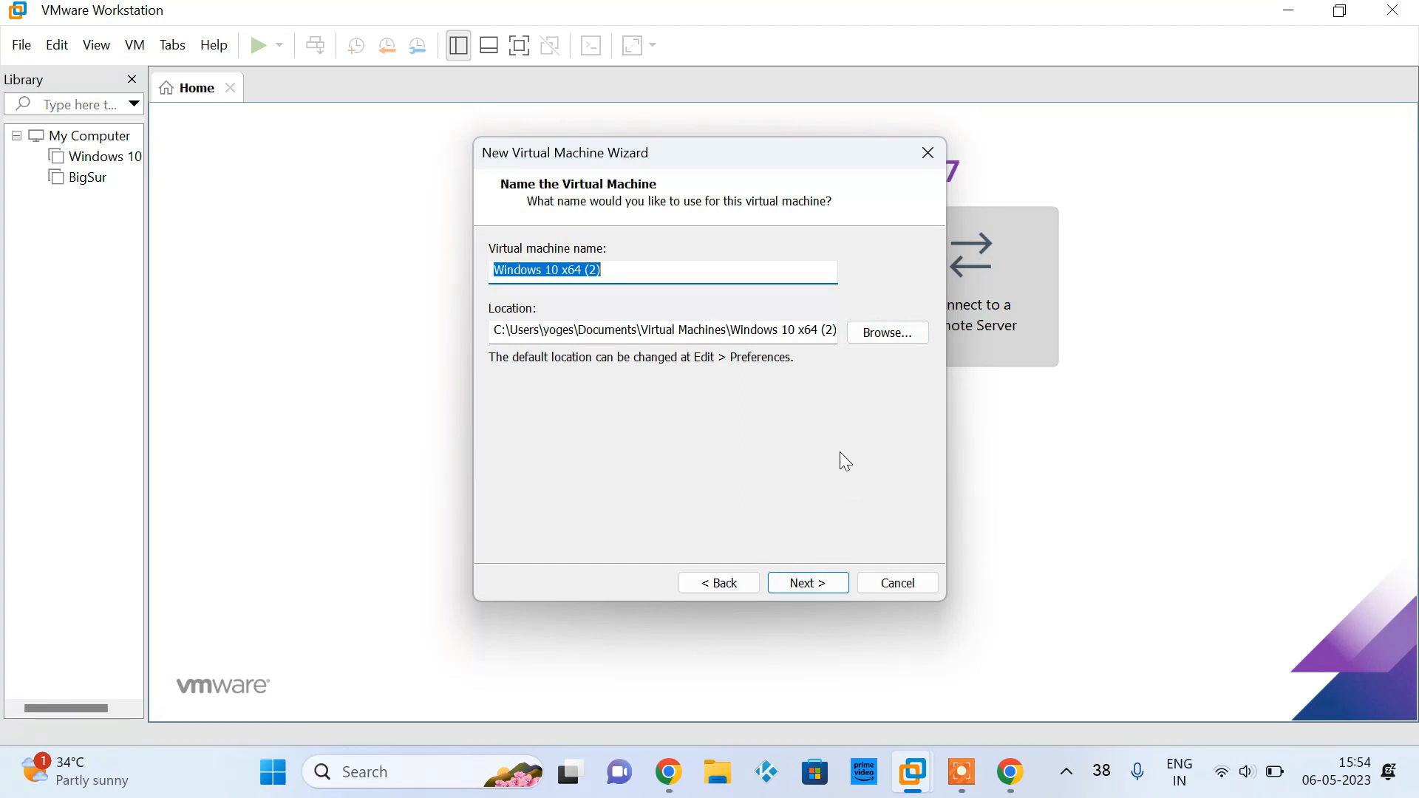
Step: Keep the default virtual machine name and location, and set a maximum disk size of 100 GB split into multiple files
{"action": "left_click", "coordinate": [807, 577]}
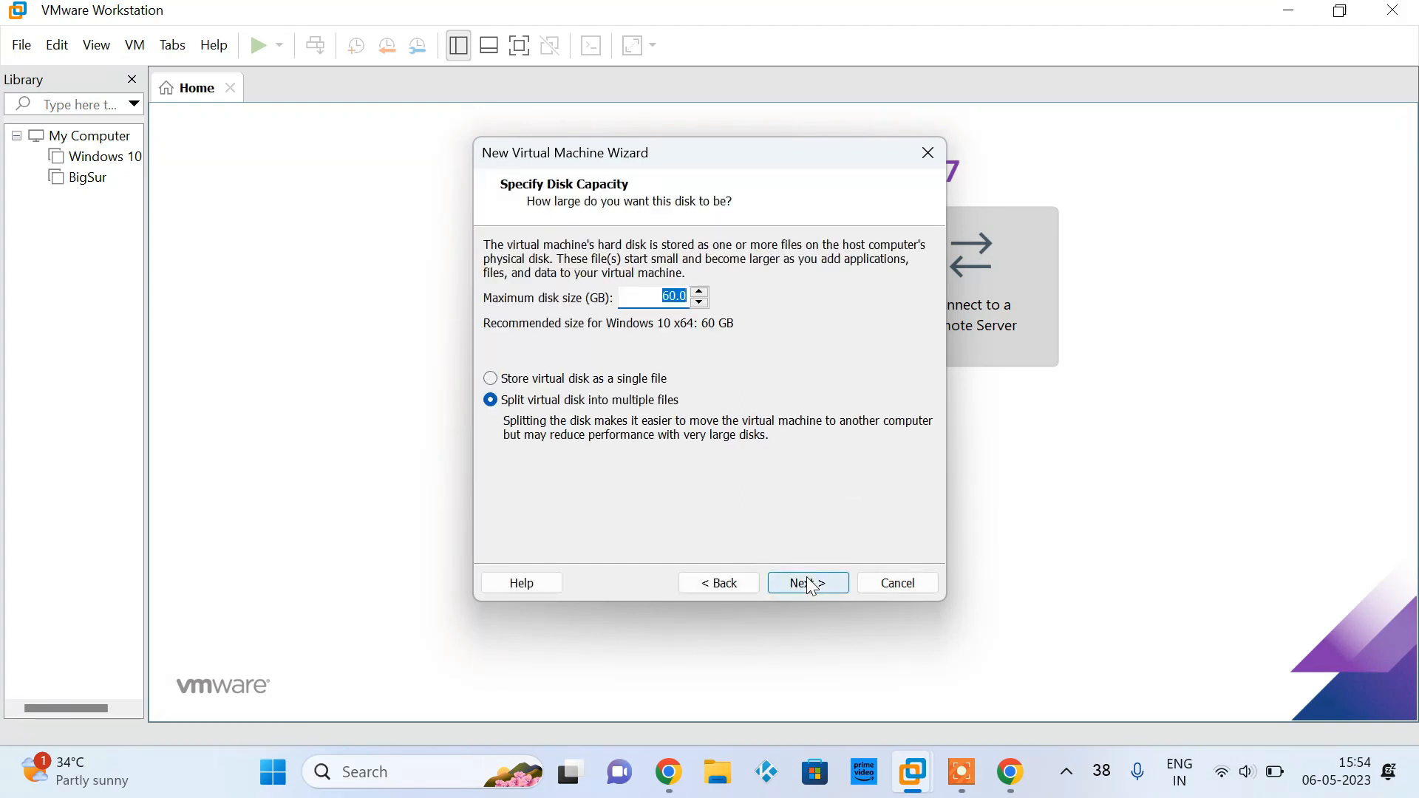
{"action": "type", "text": "100.0"}
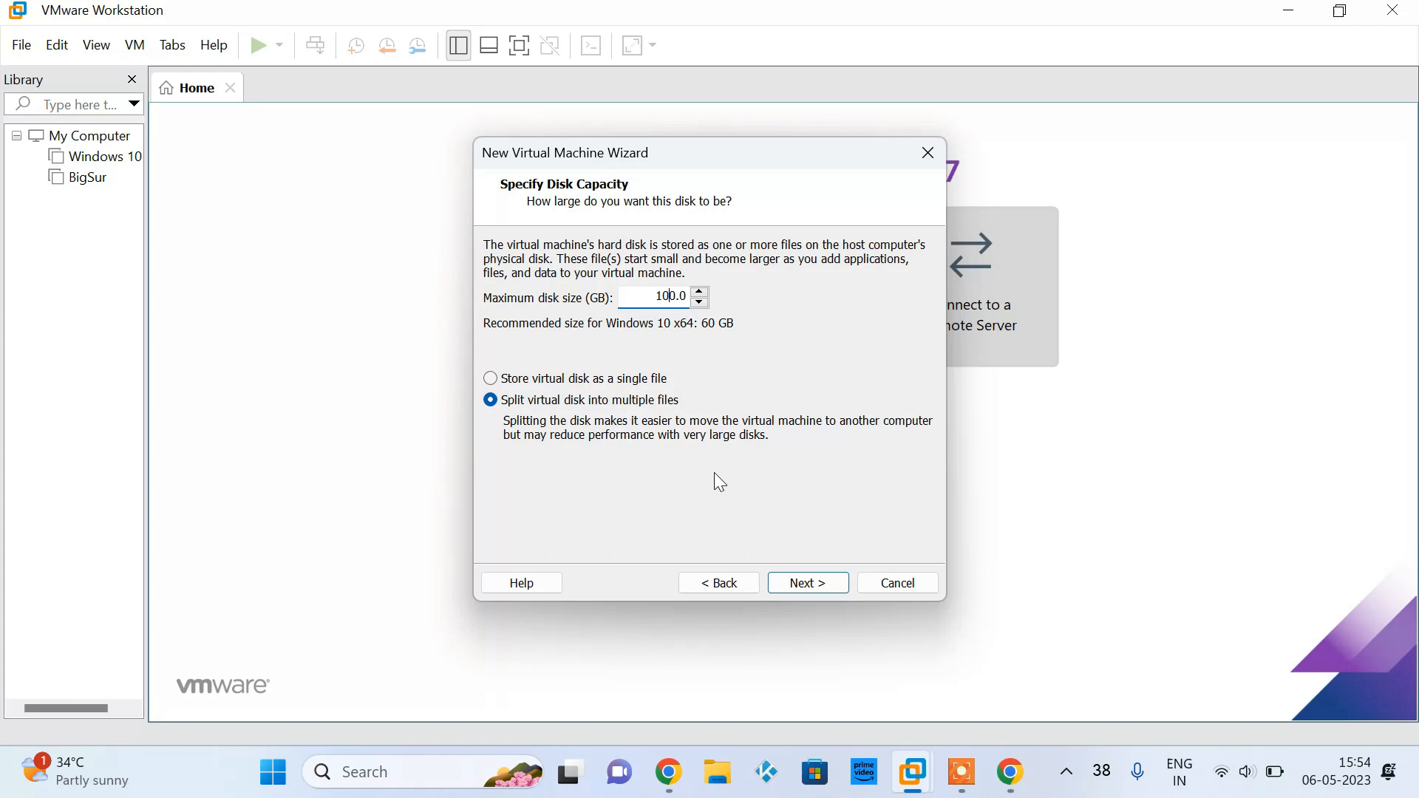
{"action": "left_click", "coordinate": [810, 587]}
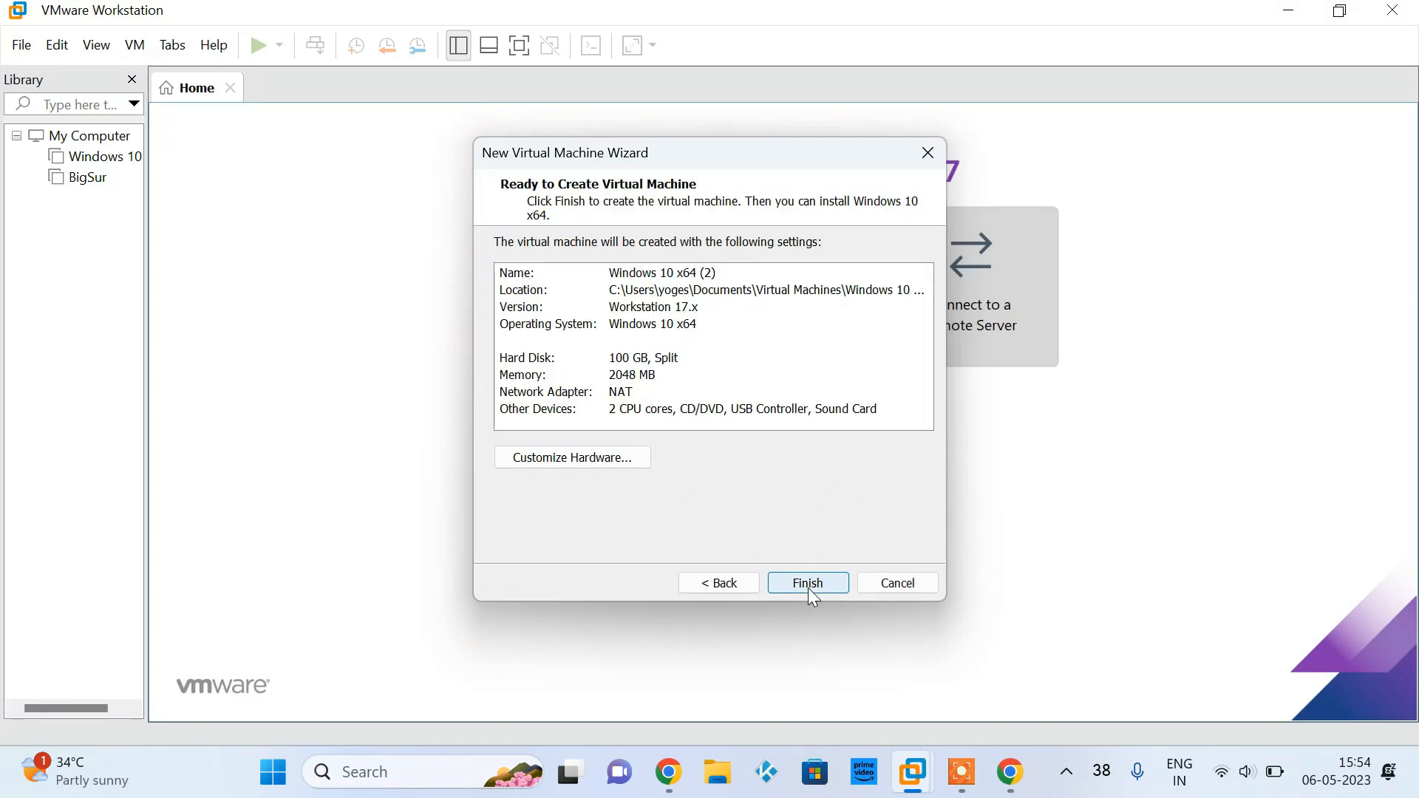
Step: Customize the hardware by setting the memory to 4096 MB, review the processor and CD/DVD settings, and finish creating the virtual machine
{"action": "left_click", "coordinate": [545, 457]}
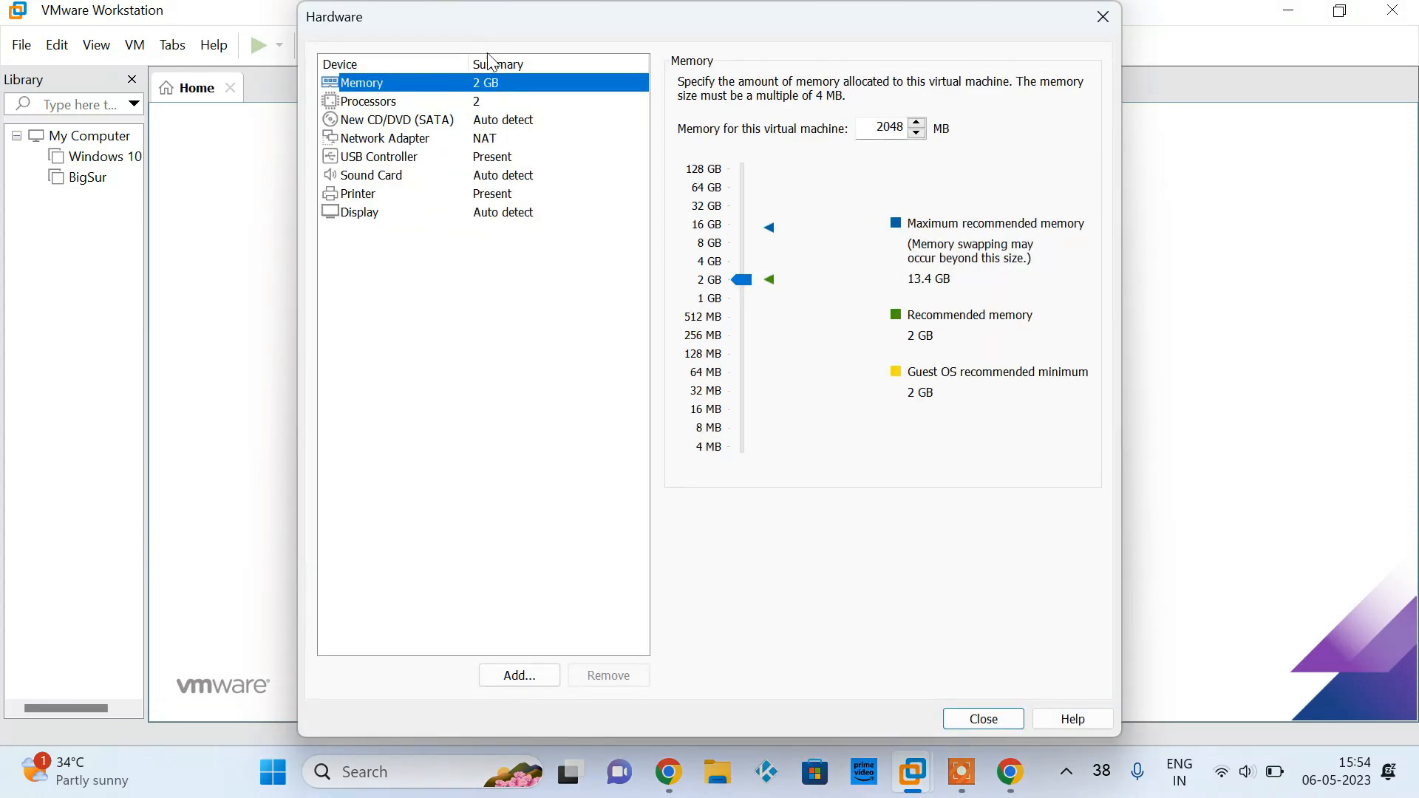
{"action": "left_click", "coordinate": [739, 263]}
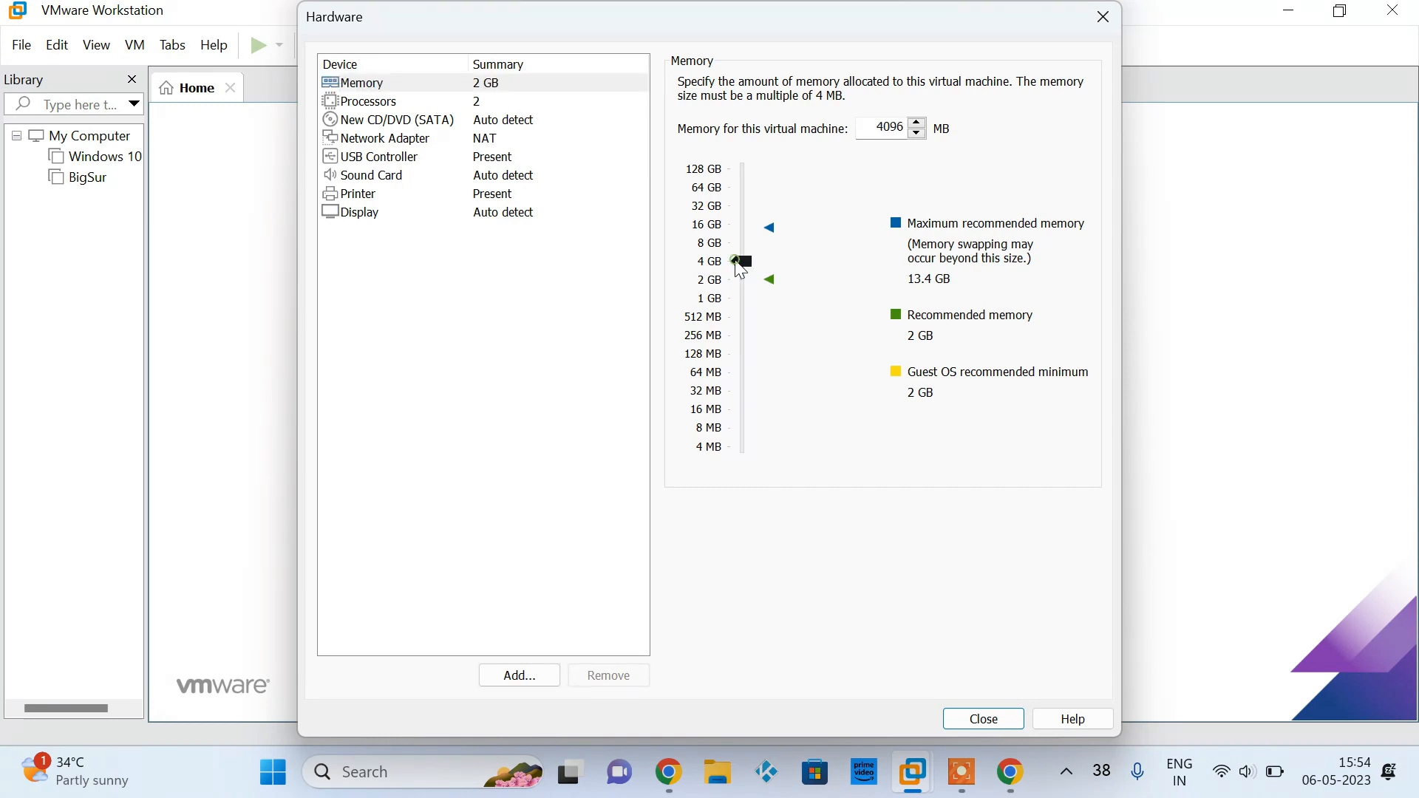
{"action": "left_click", "coordinate": [480, 104]}
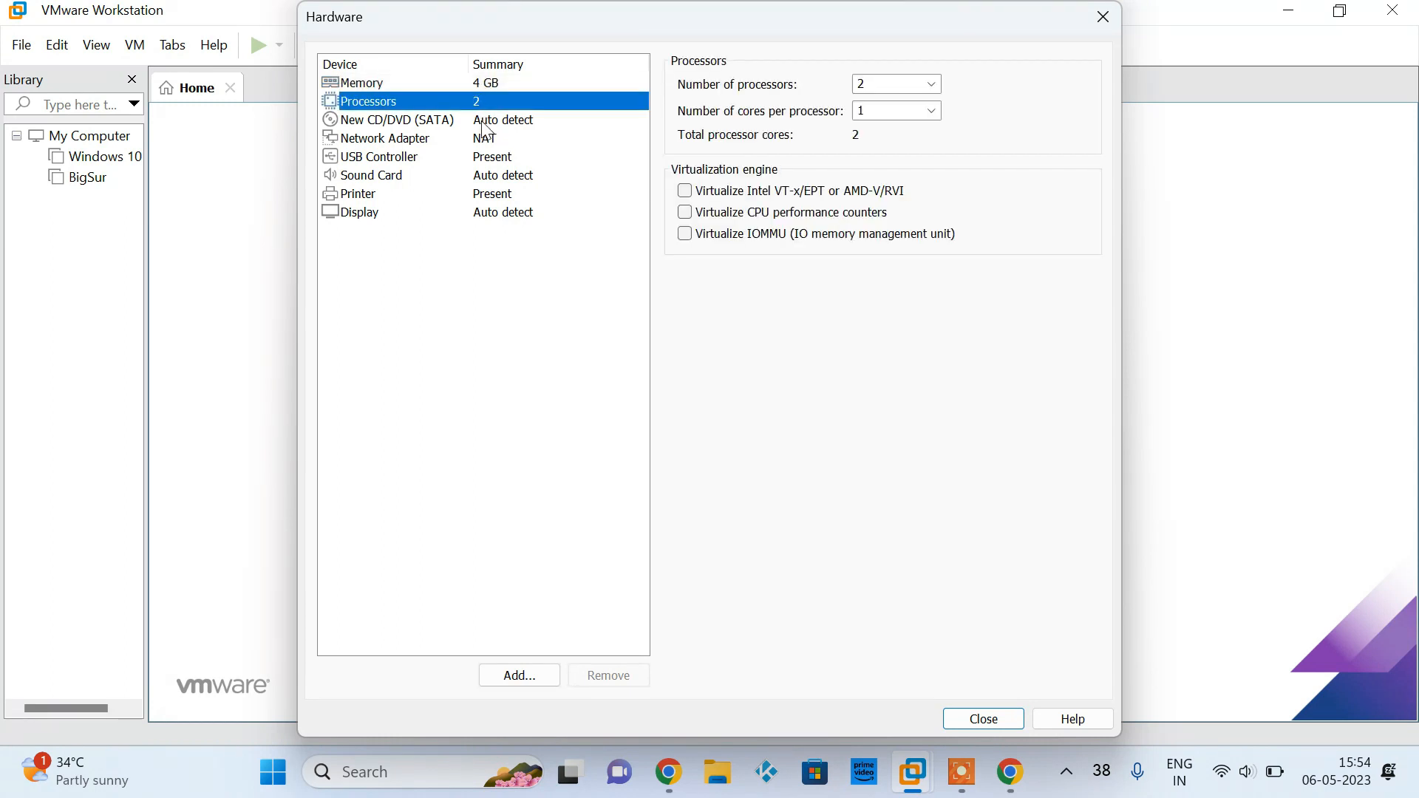
{"action": "left_click", "coordinate": [485, 123]}
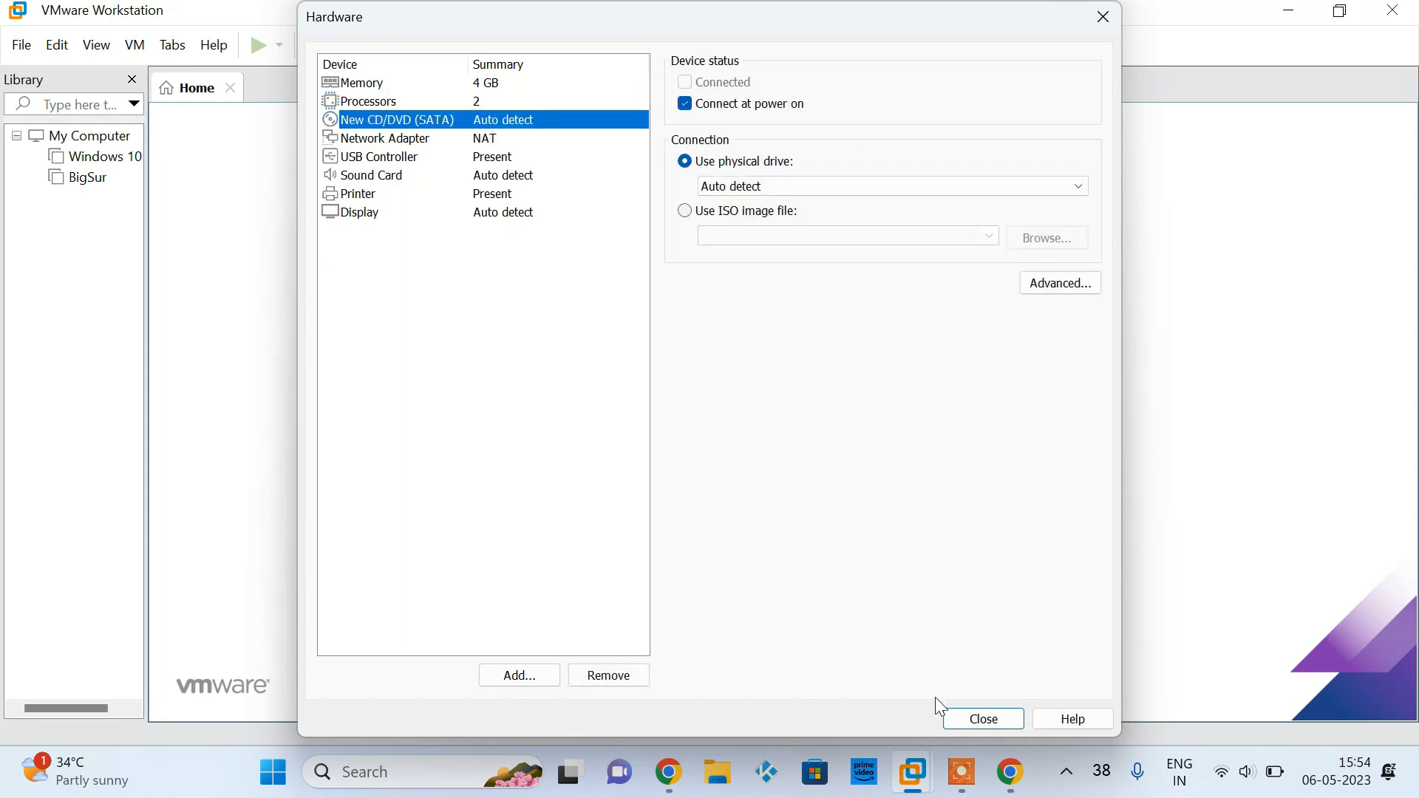
{"action": "left_click", "coordinate": [1002, 718]}
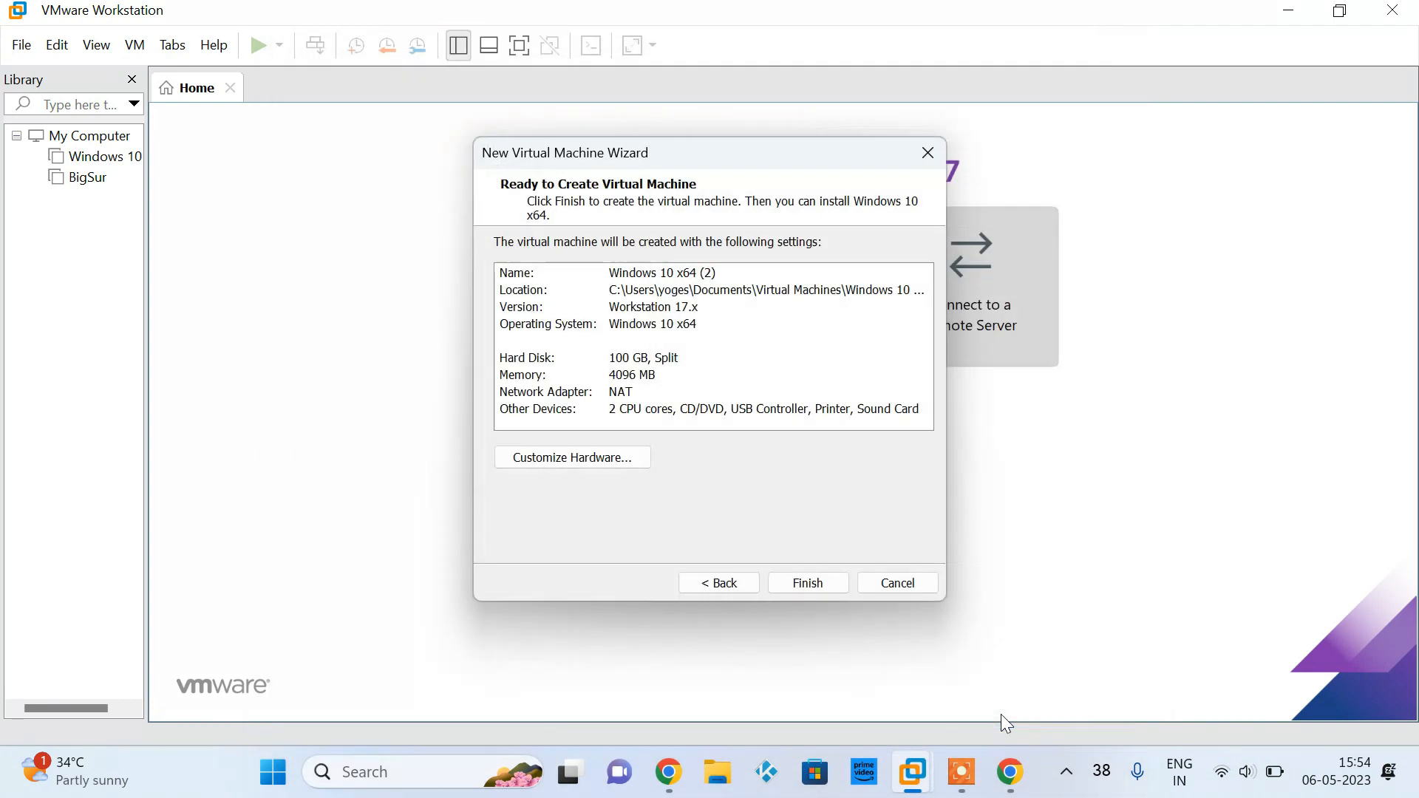
{"action": "left_click", "coordinate": [809, 584]}
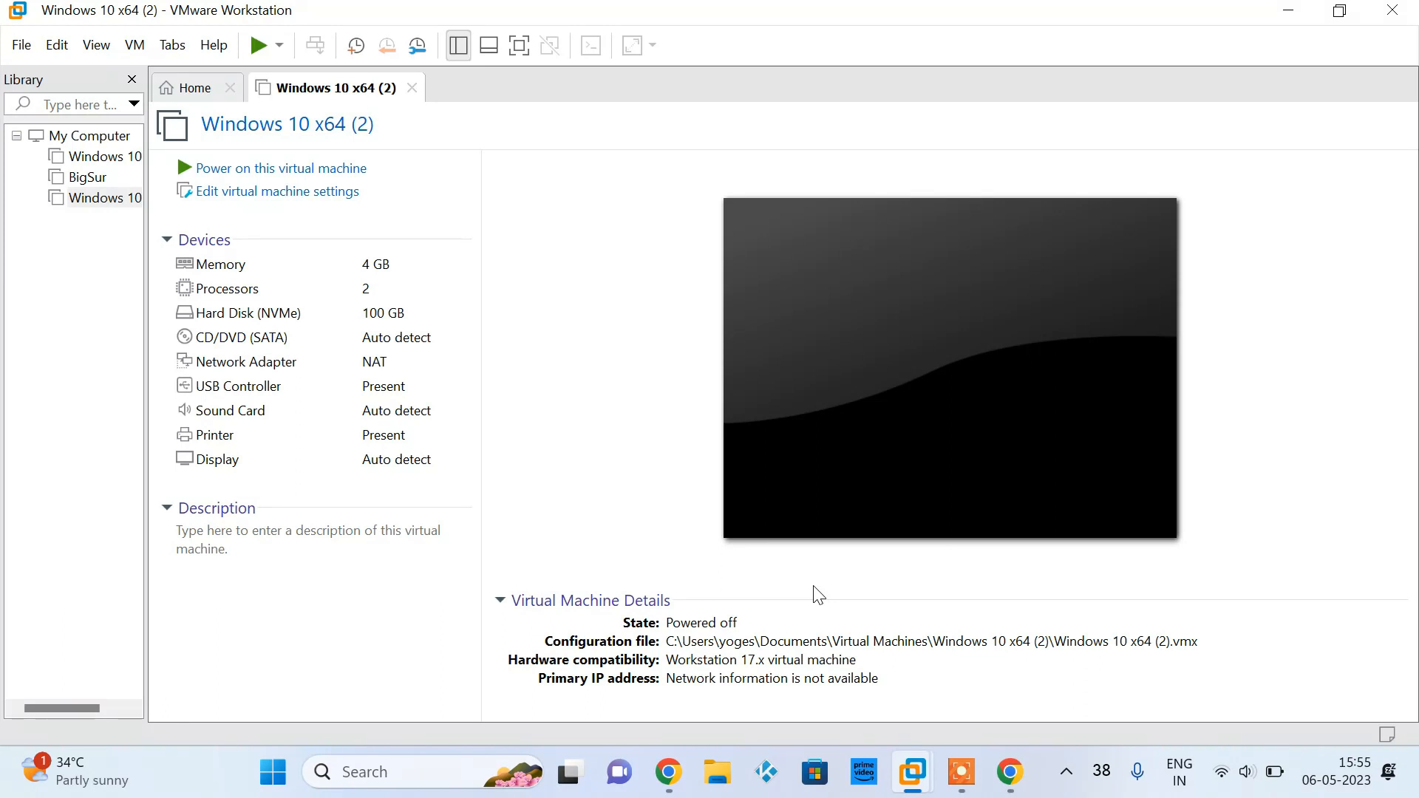
Step: Edit the virtual machine settings so the CD/DVD (SATA) drive uses the Windows 10 Enterprise with Office x64 ISO image file
{"action": "left_click", "coordinate": [244, 190]}
{"action": "left_click", "coordinate": [407, 156]}
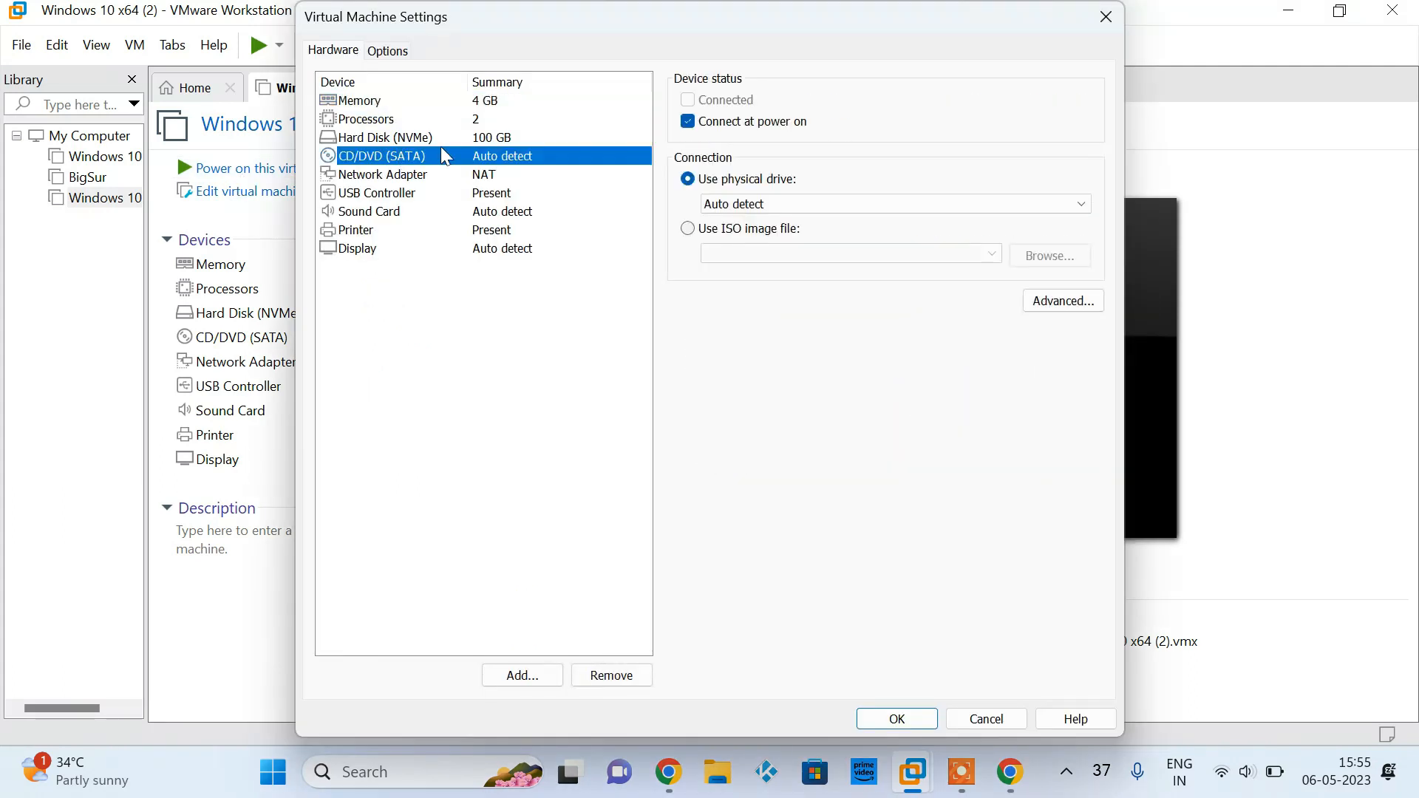
{"action": "left_click", "coordinate": [829, 205]}
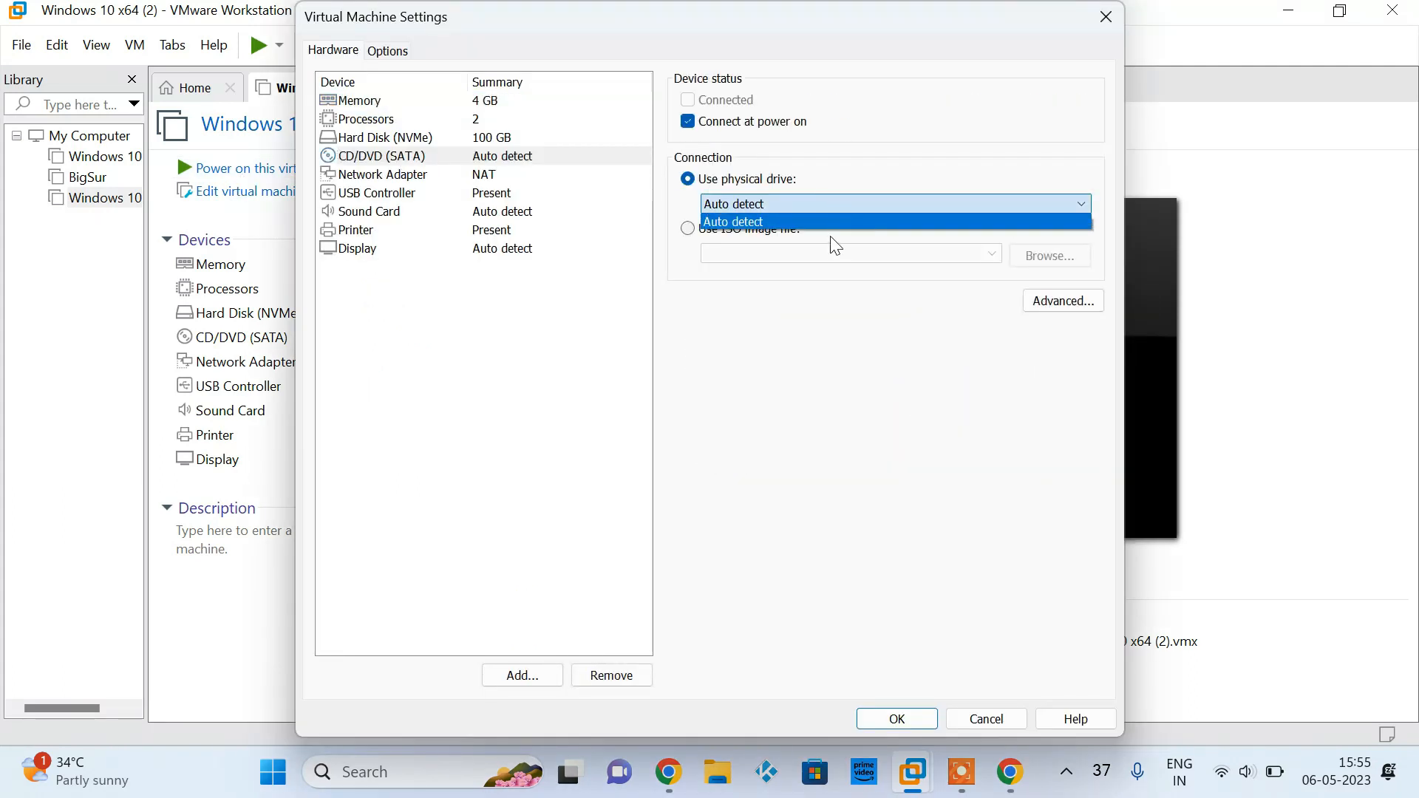
{"action": "left_click", "coordinate": [700, 233]}
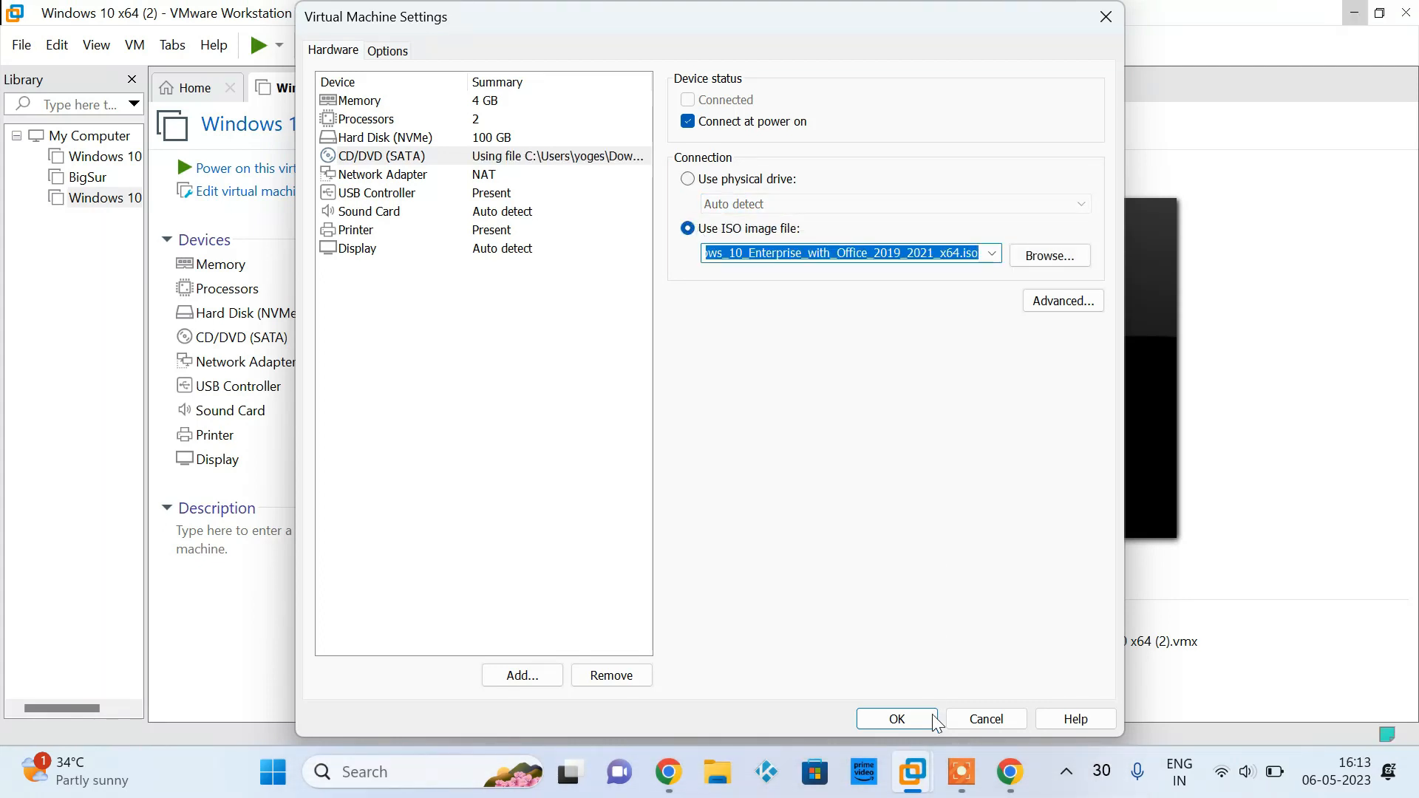
{"action": "left_click", "coordinate": [933, 723]}
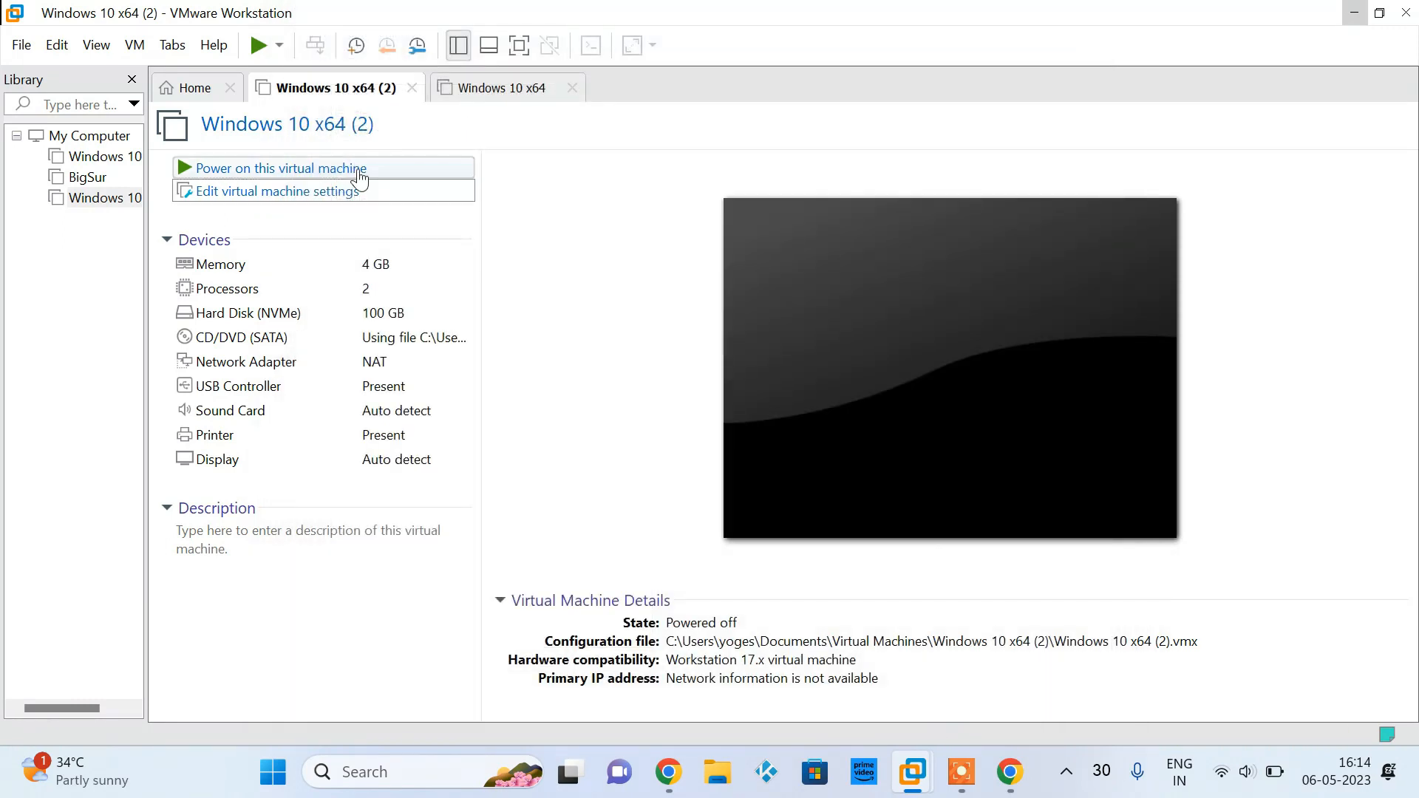
Step: Power on the Windows 10 x64 (2) virtual machine, dismiss the hints, and boot it from the CD/DVD
{"action": "left_click", "coordinate": [360, 176]}
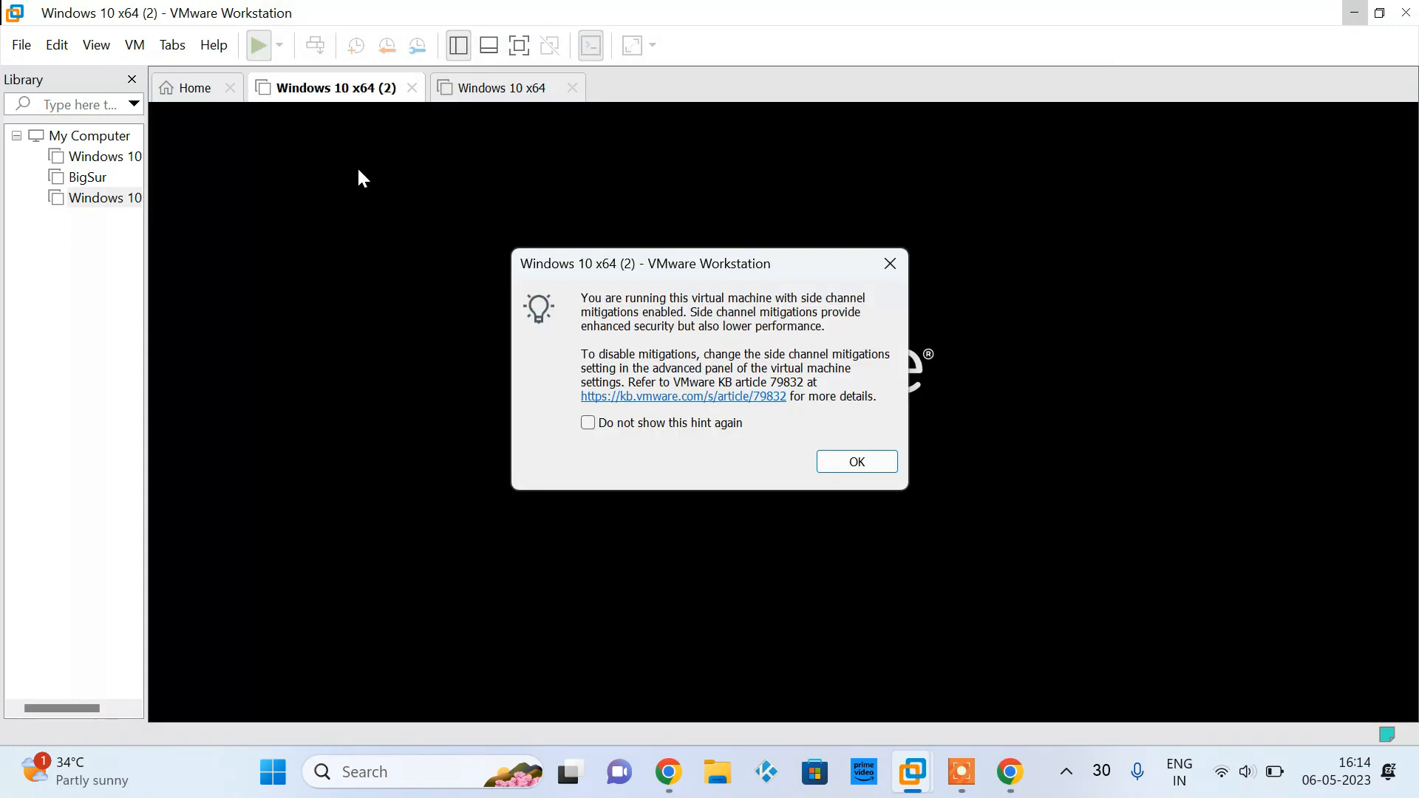
{"action": "left_click", "coordinate": [853, 464]}
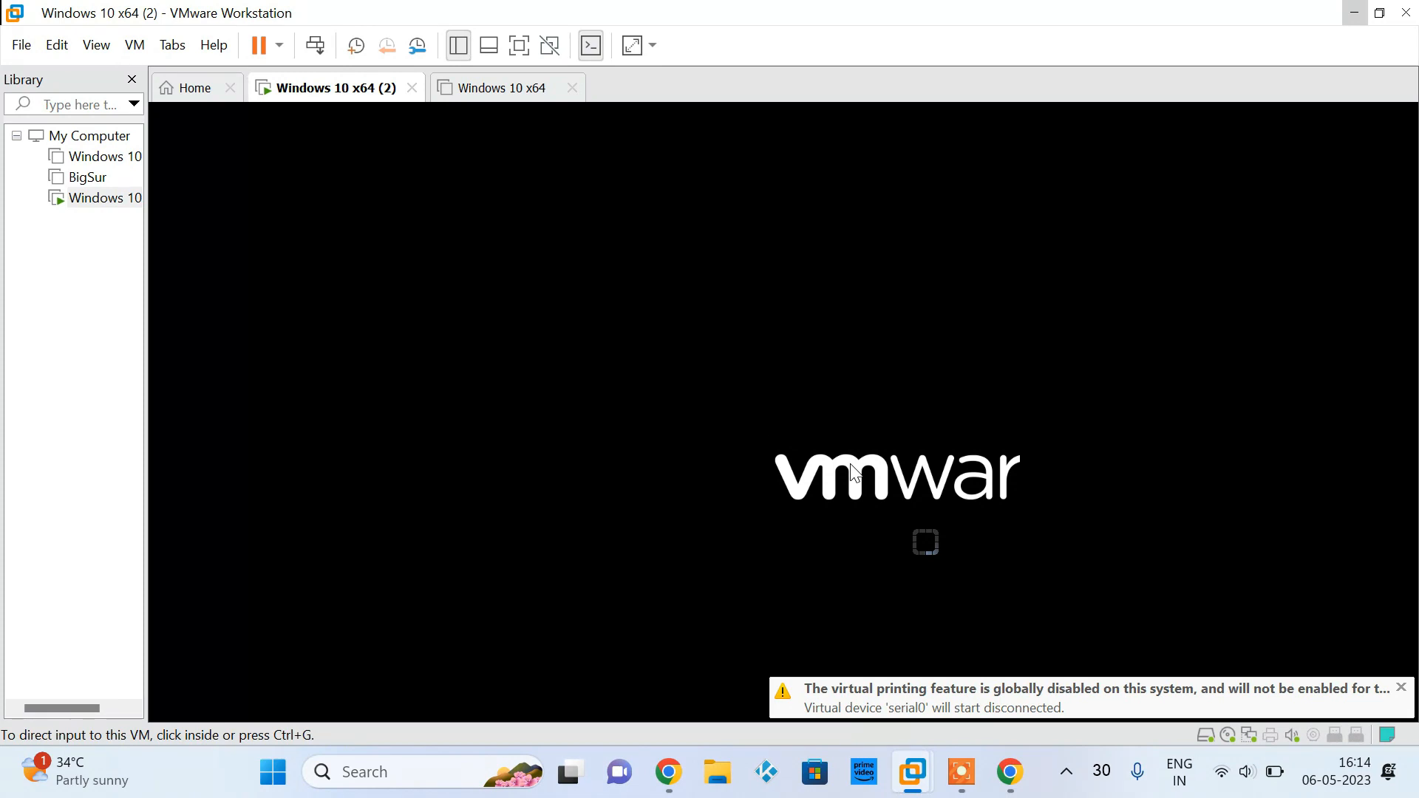
{"action": "left_click", "coordinate": [1402, 689]}
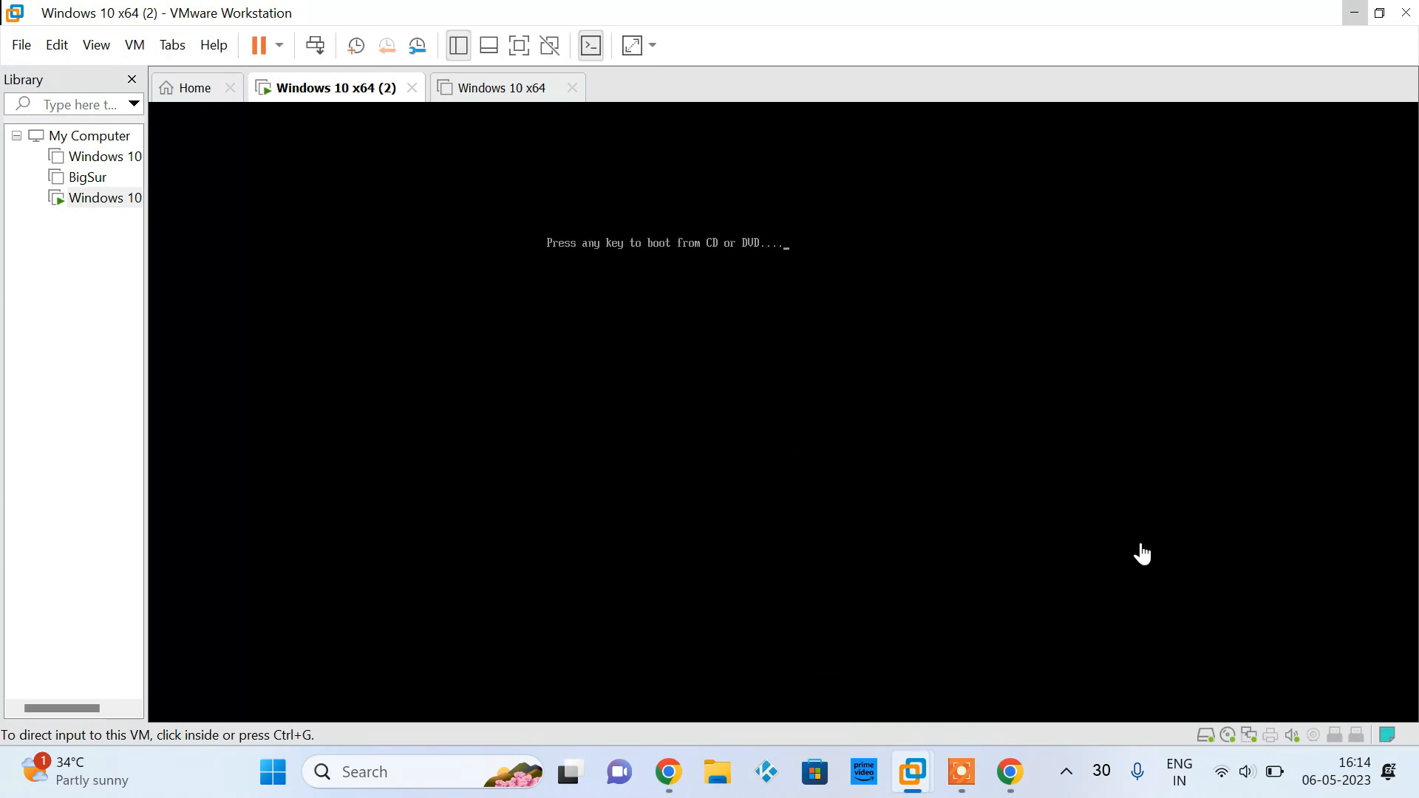
{"action": "left_click", "coordinate": [1141, 555]}
{"action": "key", "text": "Return"}
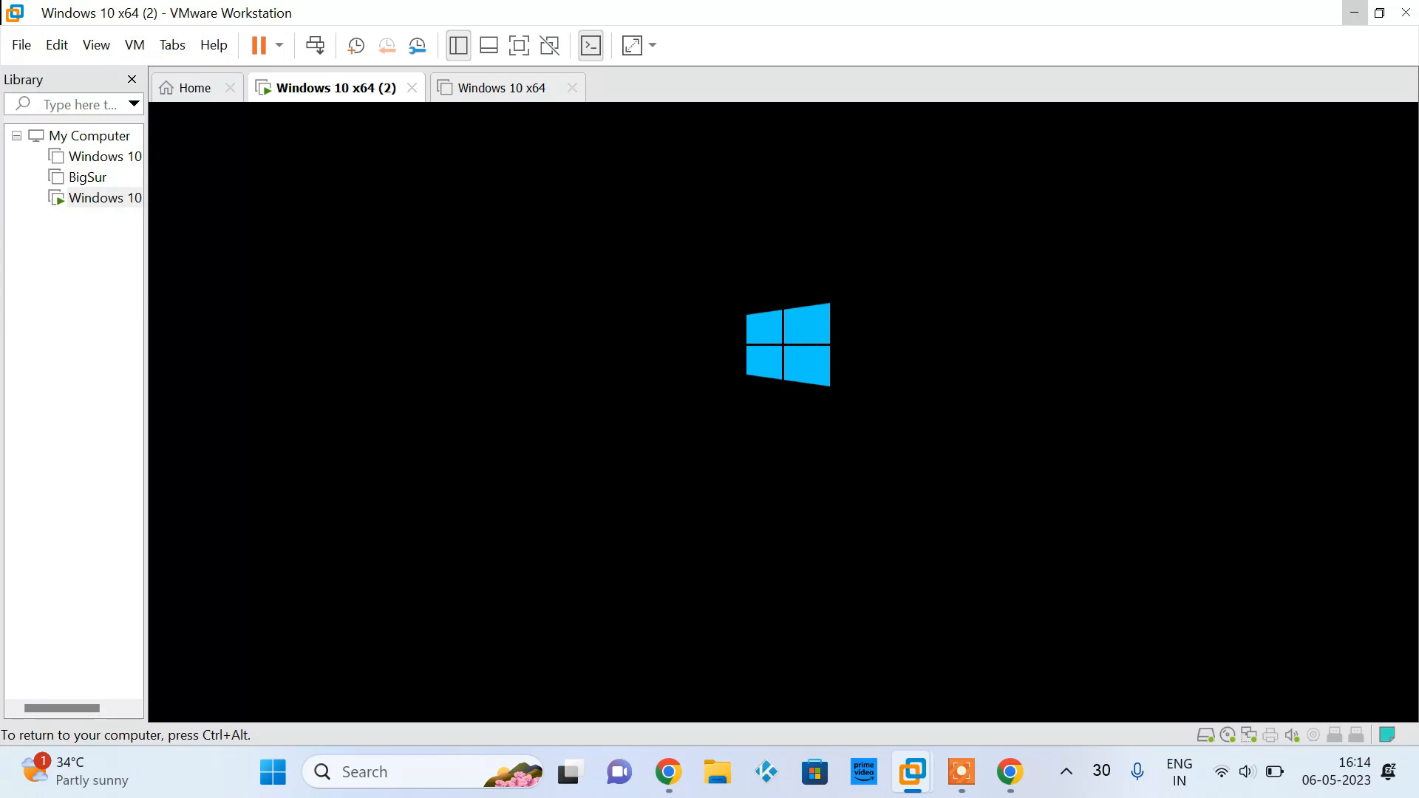
Step: Show the running virtual machine in full screen
{"action": "key", "text": "ctrl+alt"}
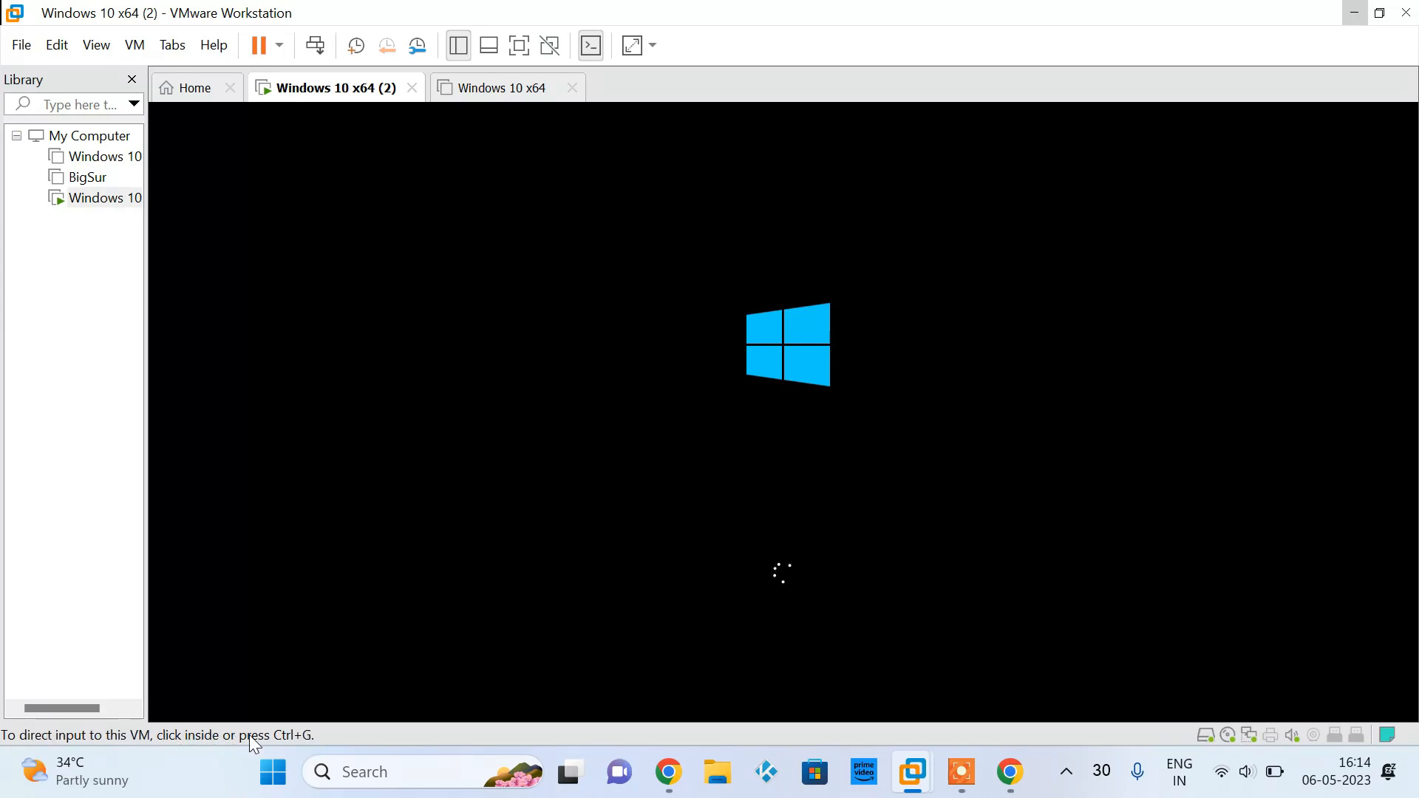
{"action": "left_click", "coordinate": [519, 663]}
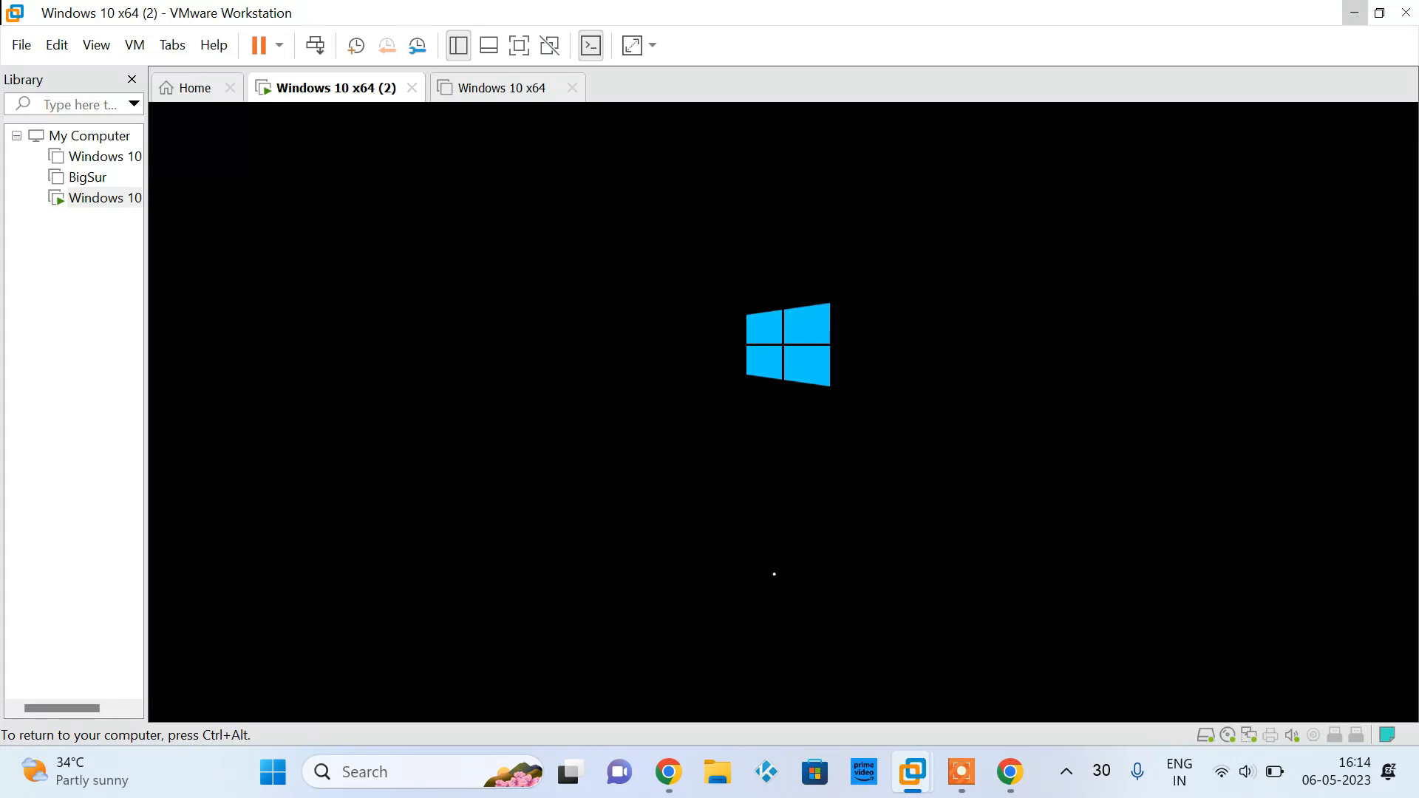
{"action": "key", "text": "ctrl+alt+Return"}
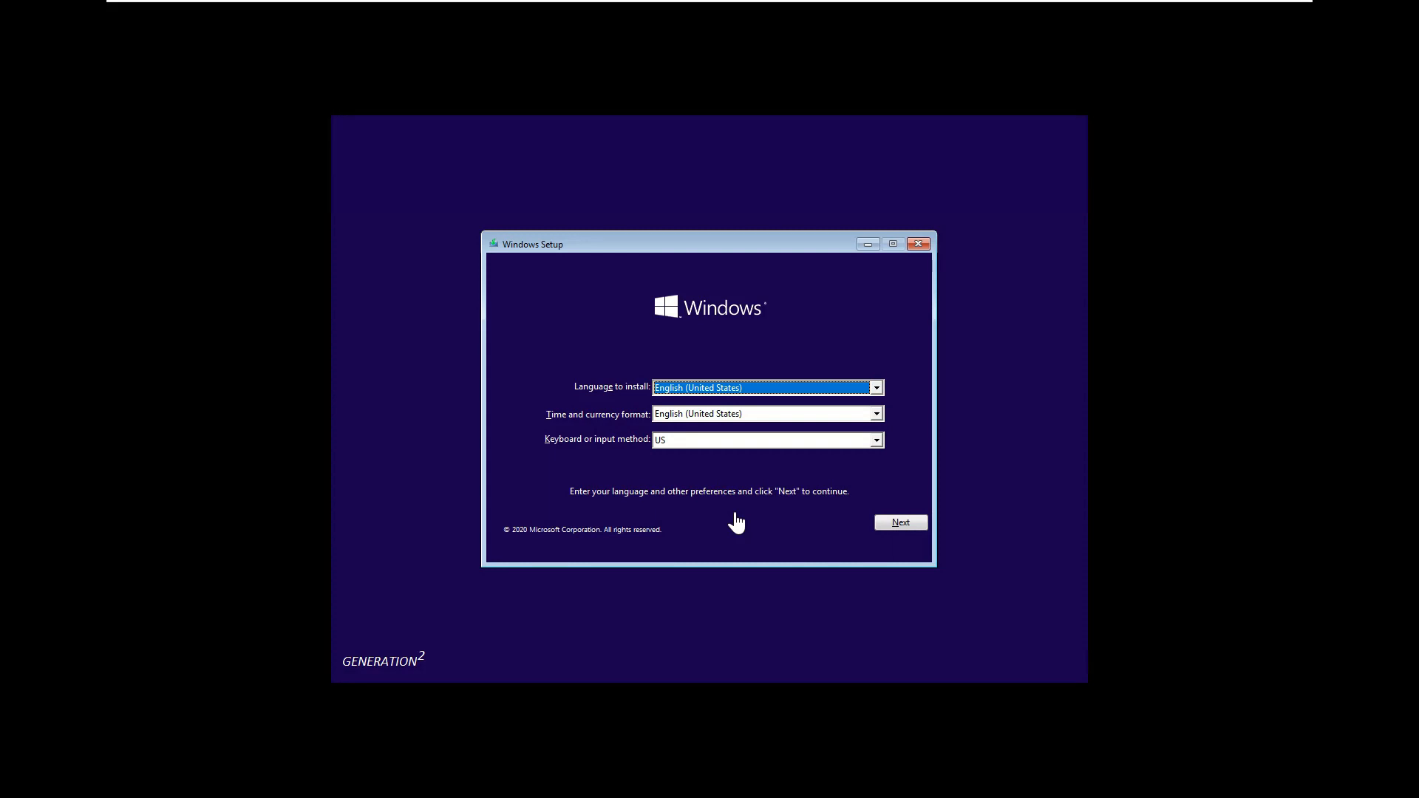
Step: Keep English (United States) and the US keyboard in Windows Setup and start the installation
{"action": "left_click", "coordinate": [878, 523]}
{"action": "left_click", "coordinate": [898, 524]}
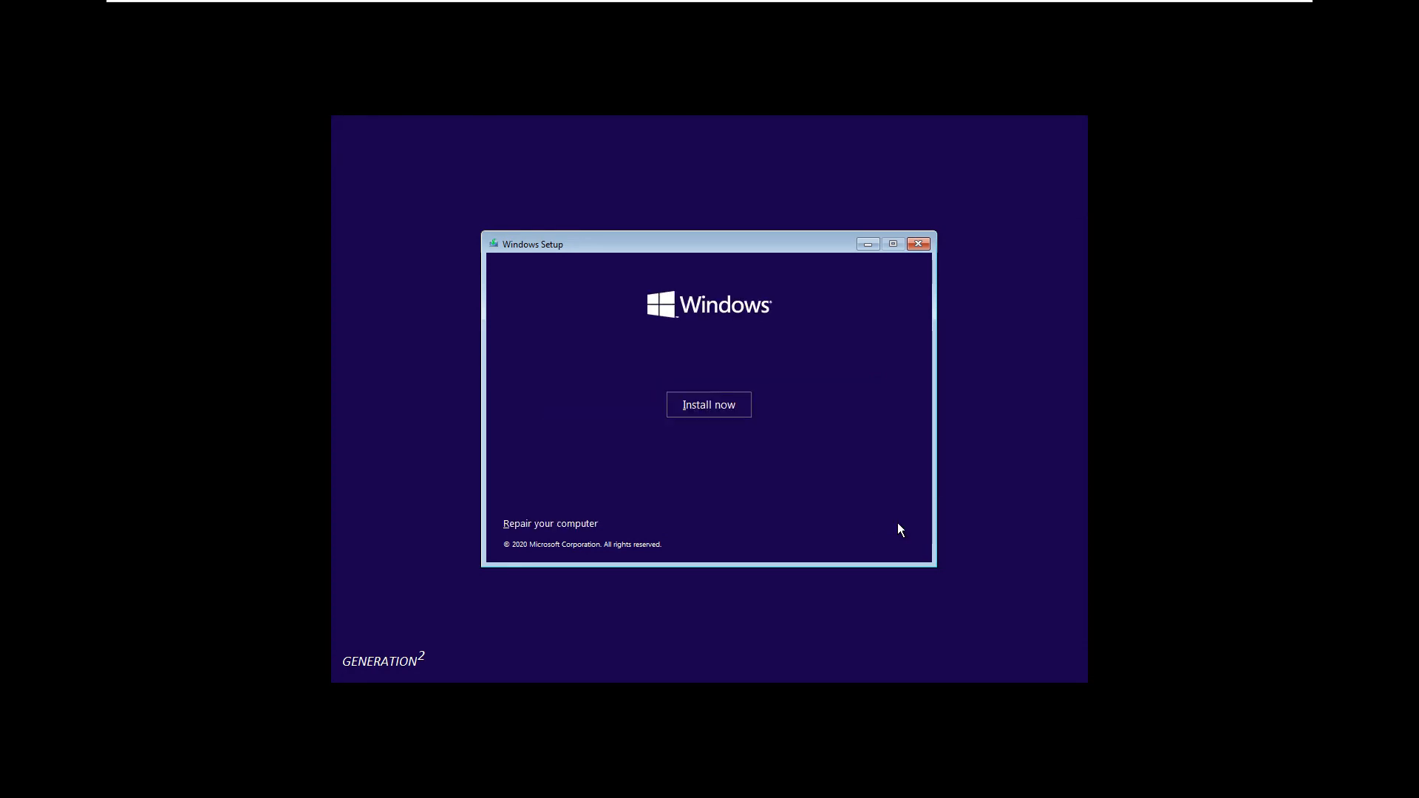
{"action": "left_click", "coordinate": [711, 398]}
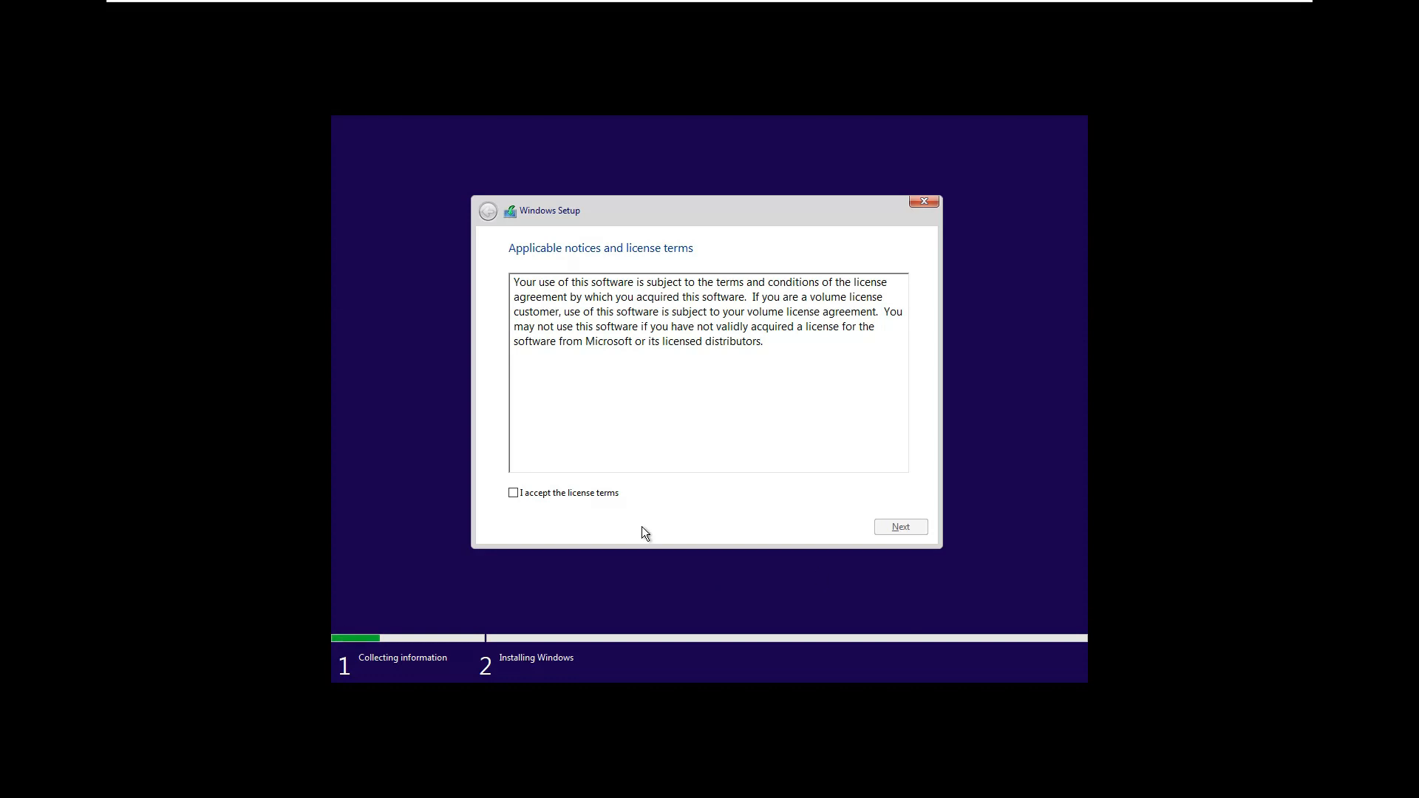
Step: Accept the license terms and run a custom Windows-only installation on the Drive 0 unallocated space
{"action": "left_click", "coordinate": [550, 497]}
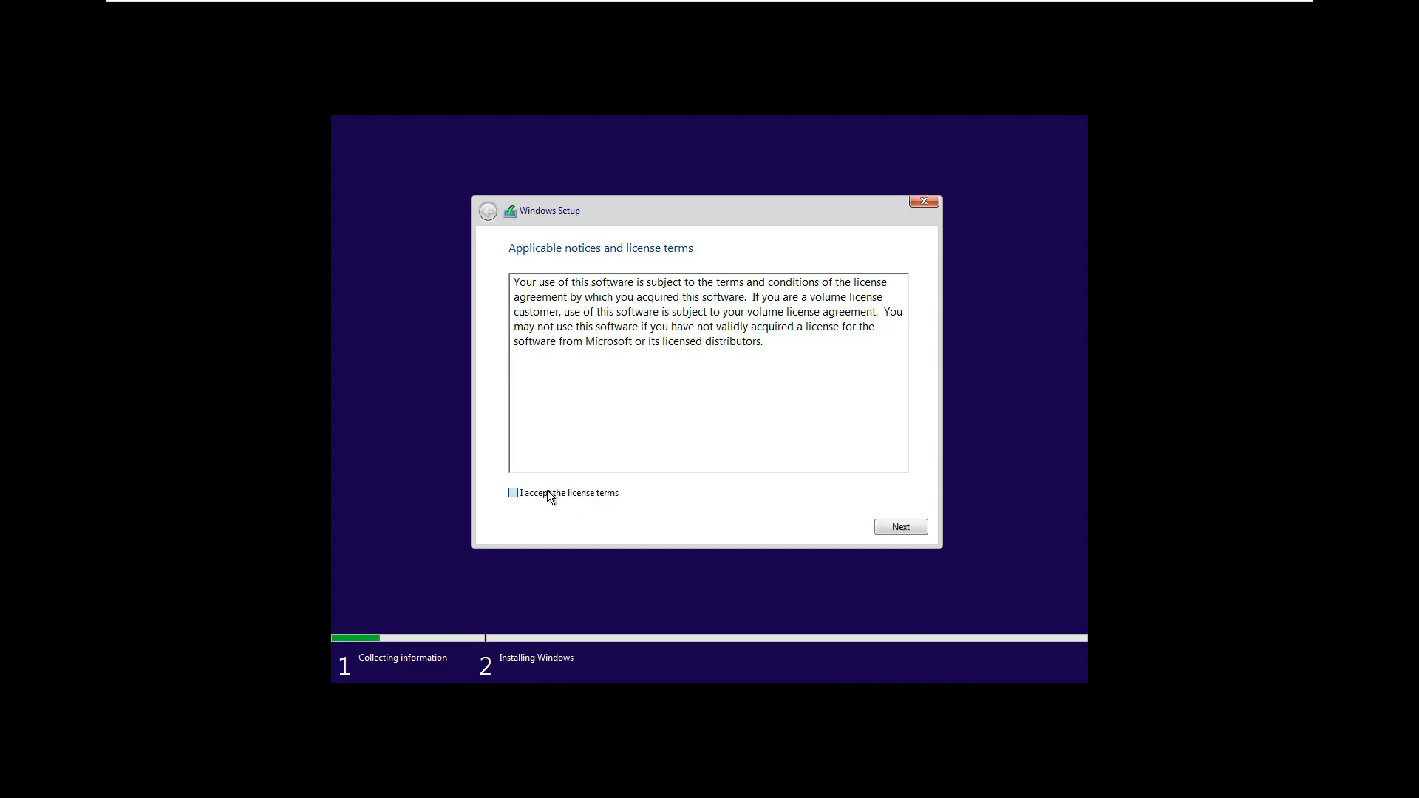
{"action": "left_click", "coordinate": [899, 529]}
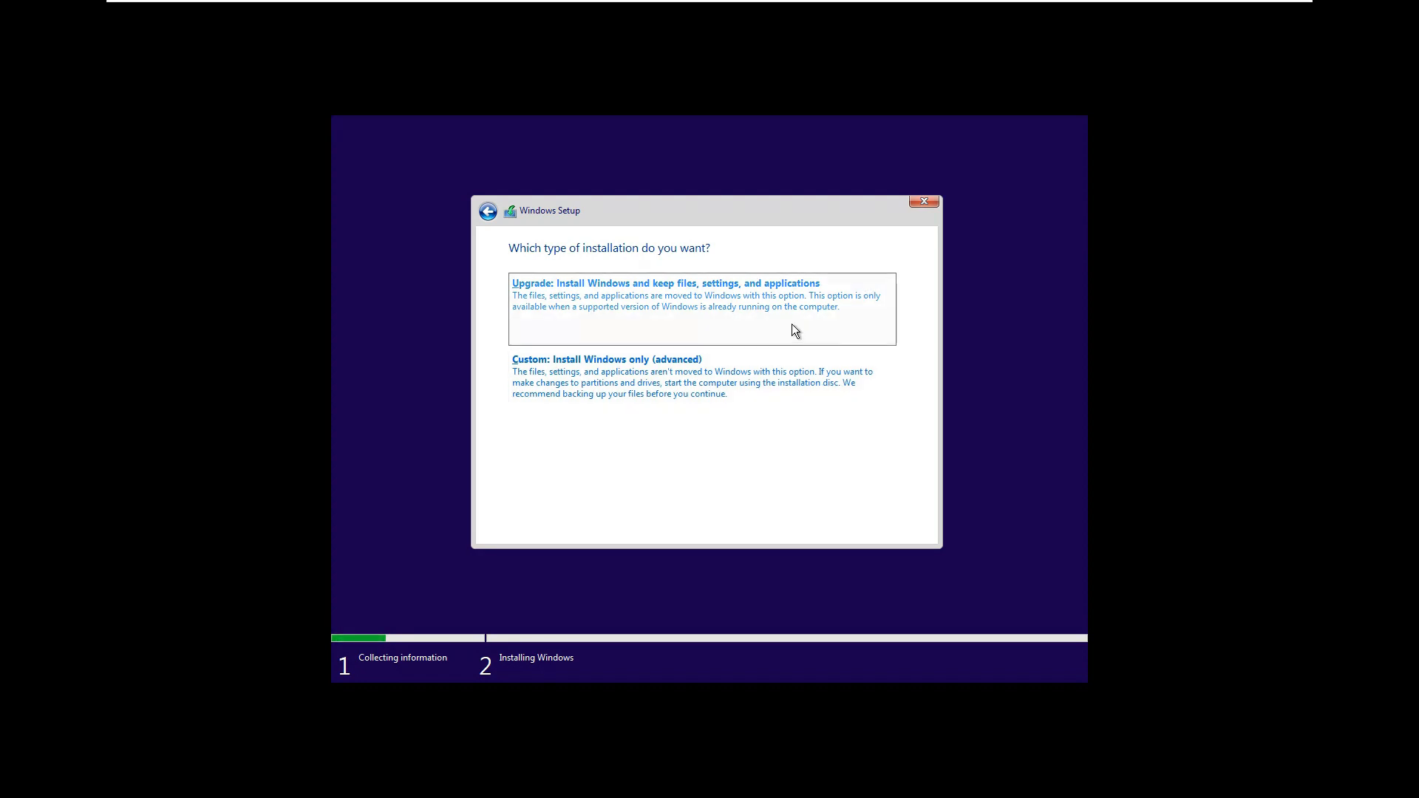
{"action": "left_click", "coordinate": [726, 392]}
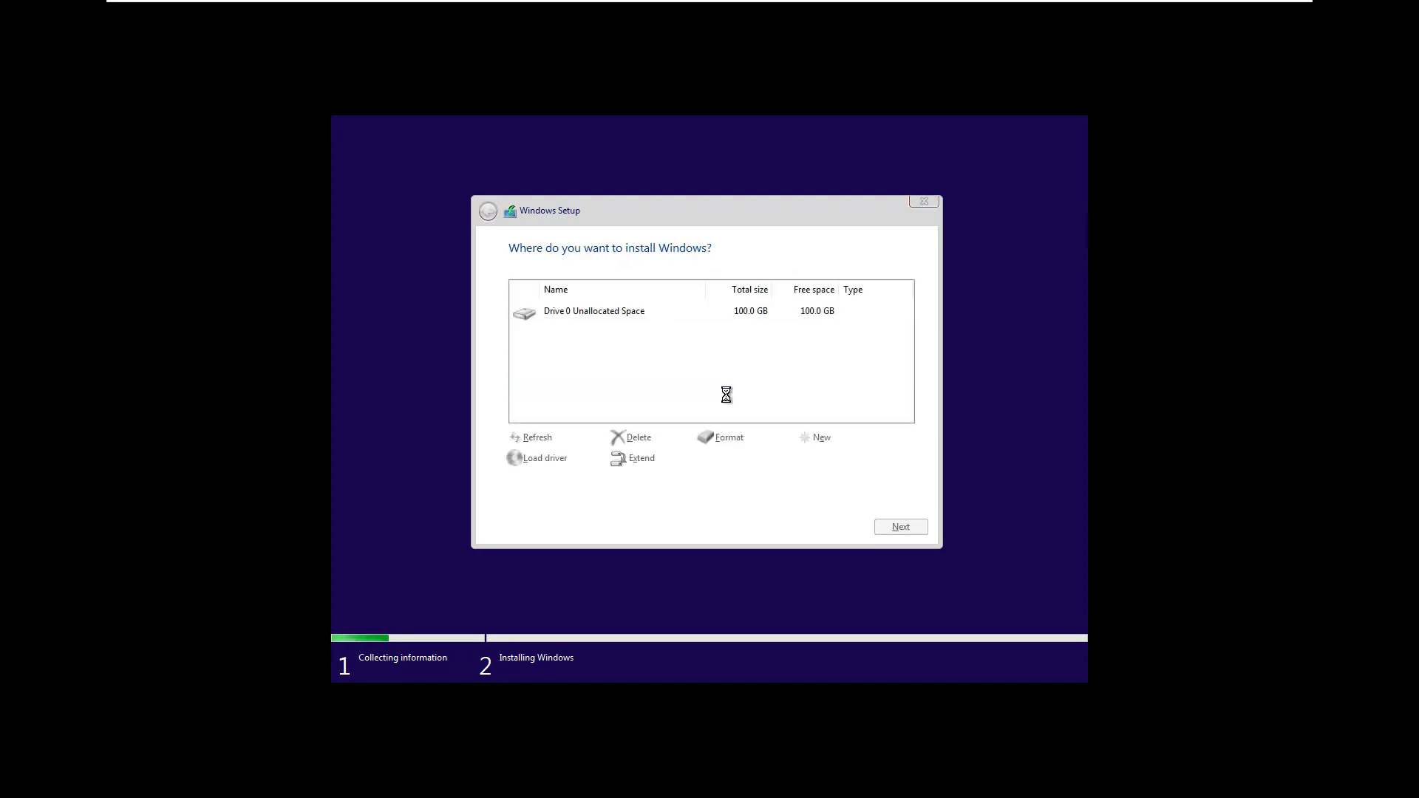
{"action": "left_click", "coordinate": [885, 531]}
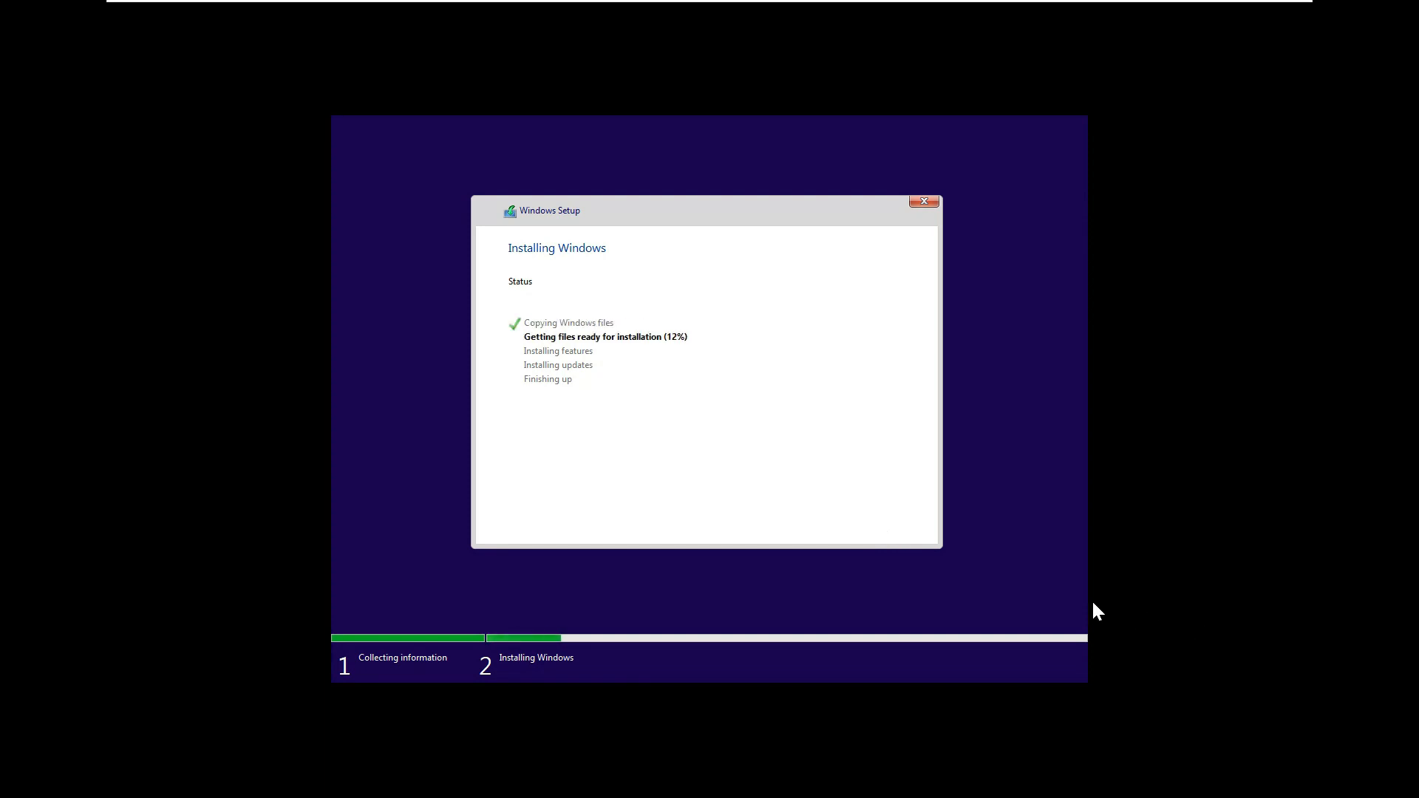
{"action": "left_click", "coordinate": [1071, 603]}
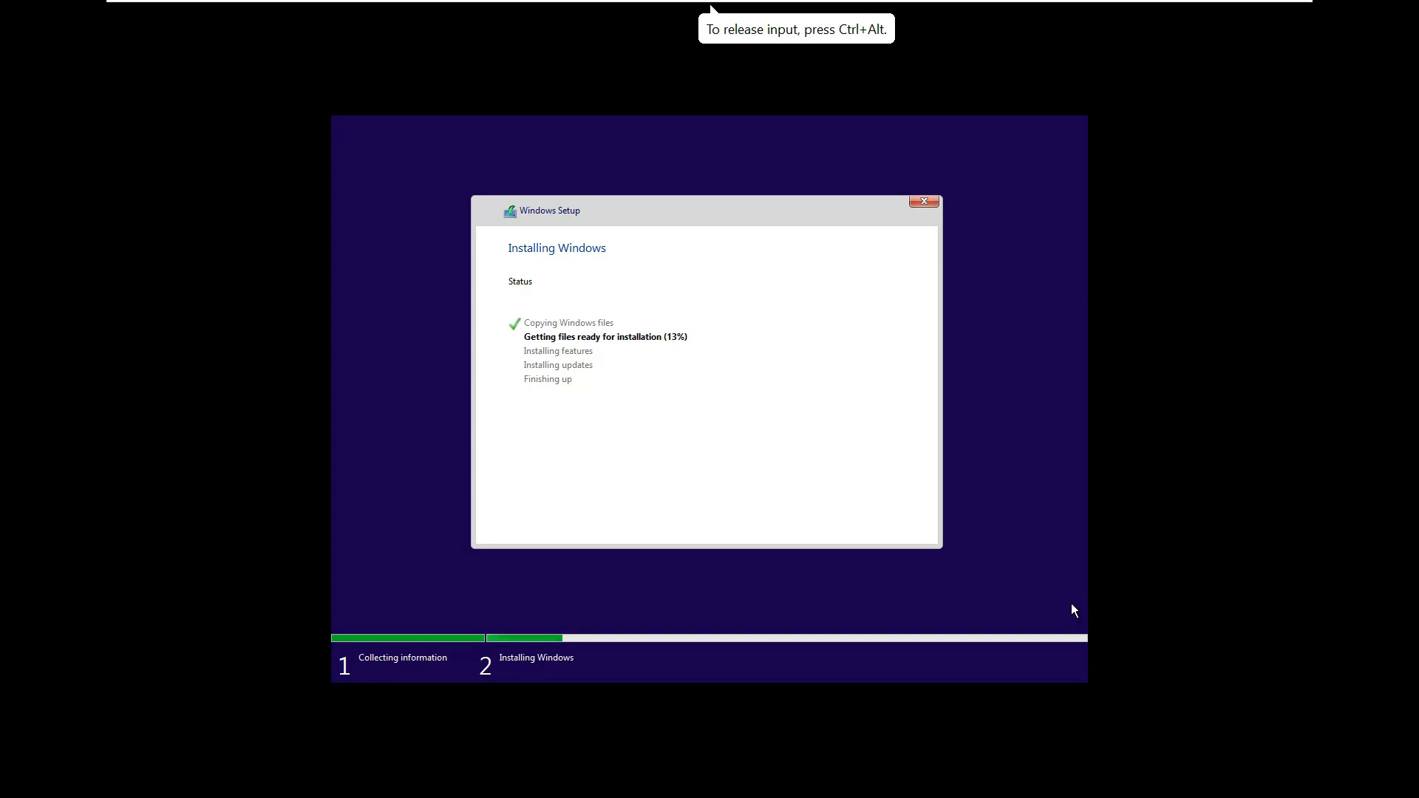
{"action": "key", "text": "ctrl+alt"}
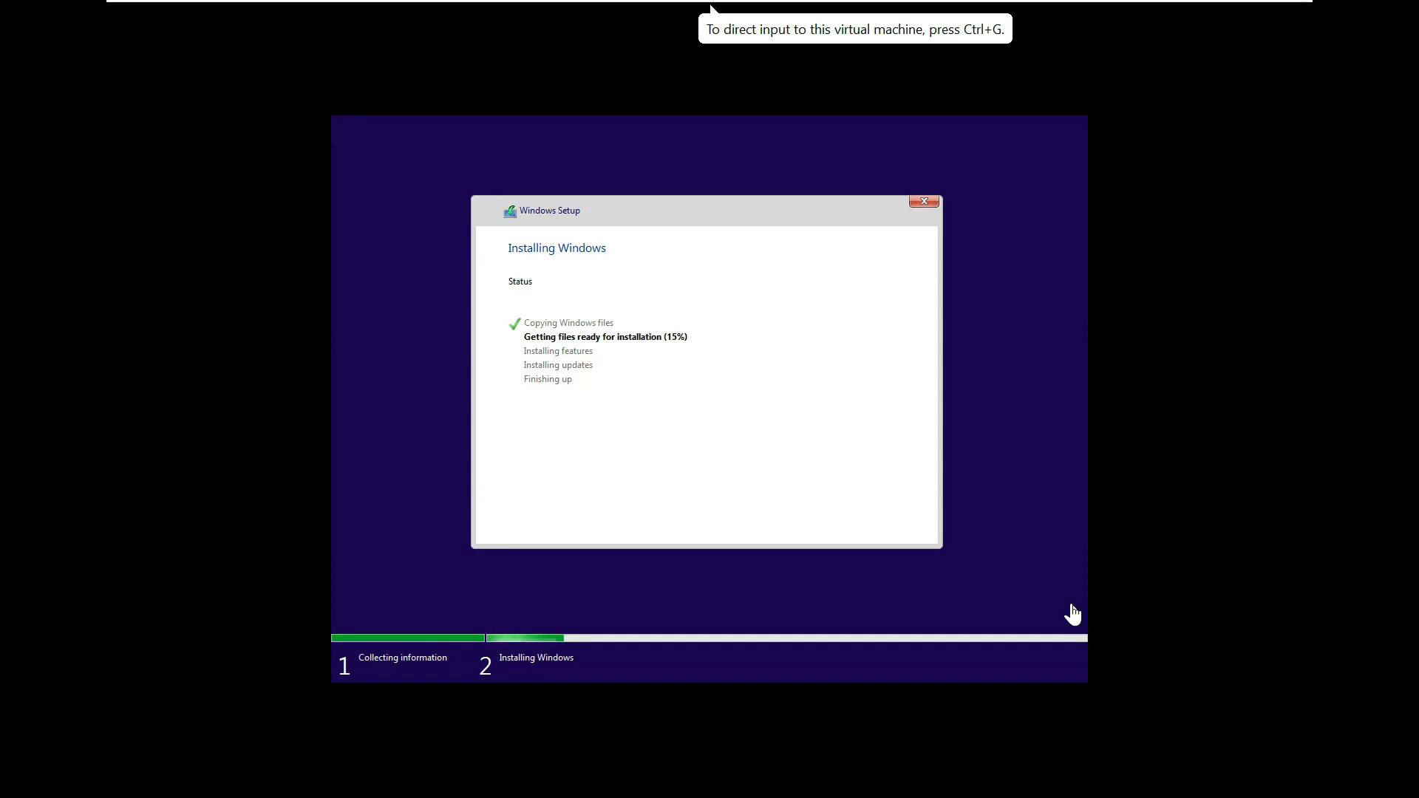
{"action": "left_click", "coordinate": [1073, 614]}
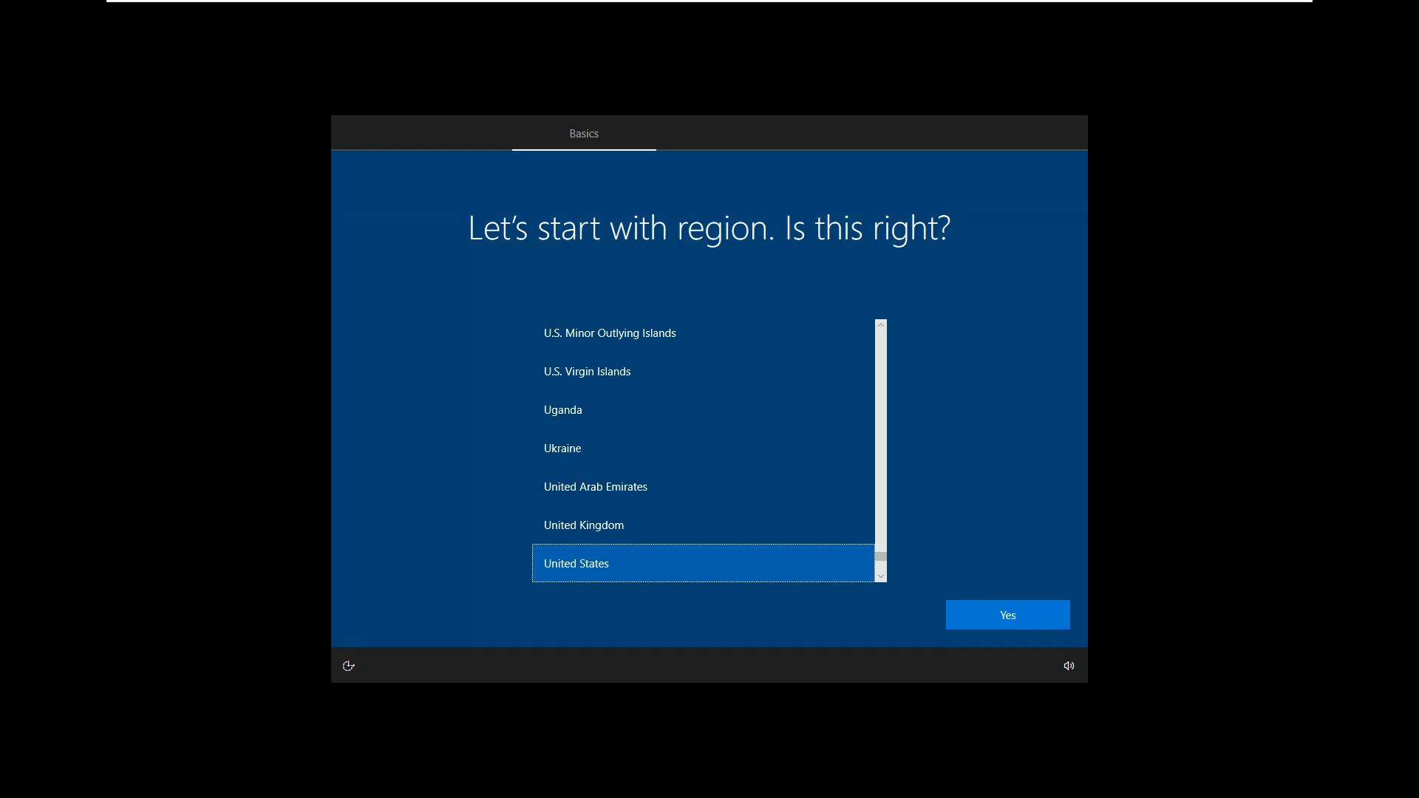
Step: Confirm United States as the region, keep the default basic settings, and skip the Windows feature update for now
{"action": "left_click", "coordinate": [1044, 607]}
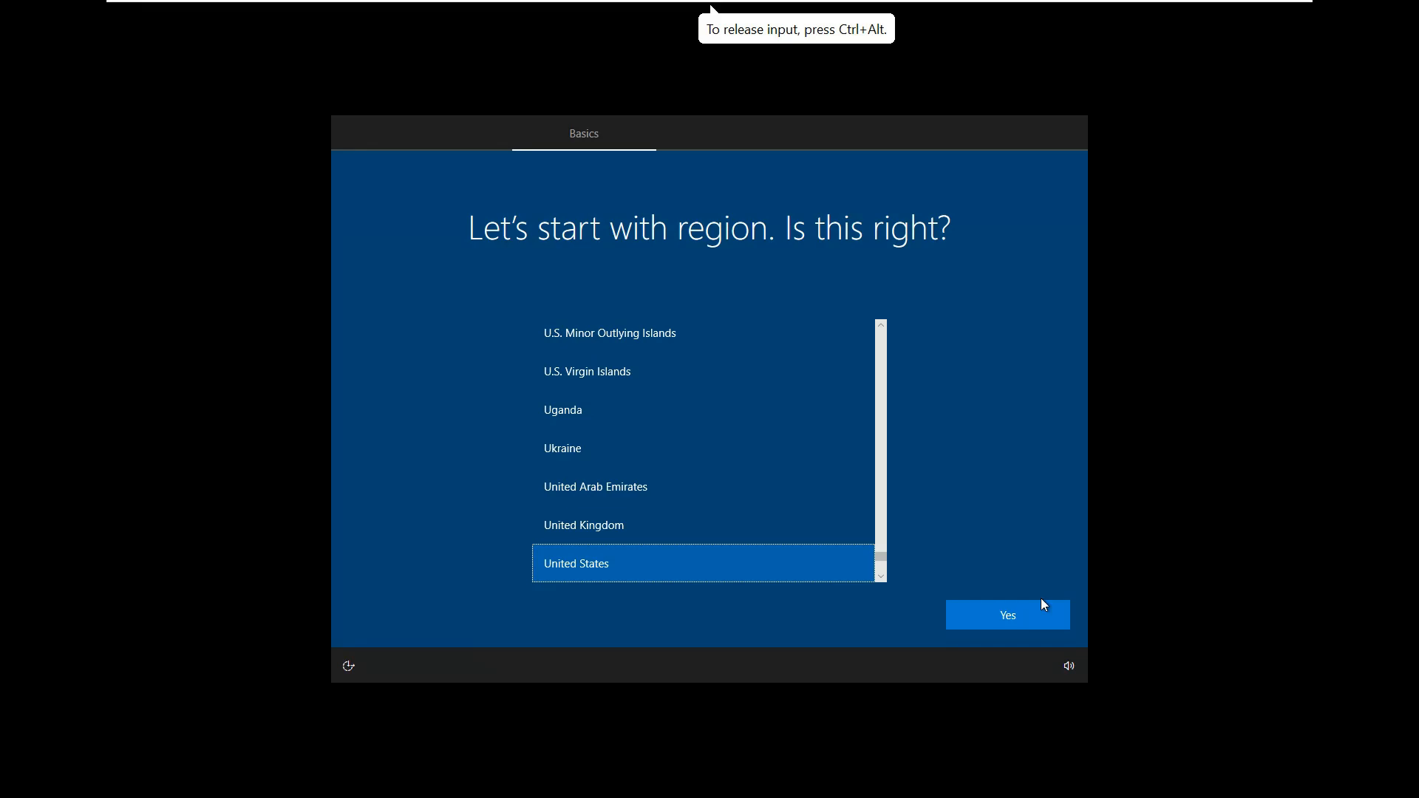
{"action": "left_click", "coordinate": [1017, 617]}
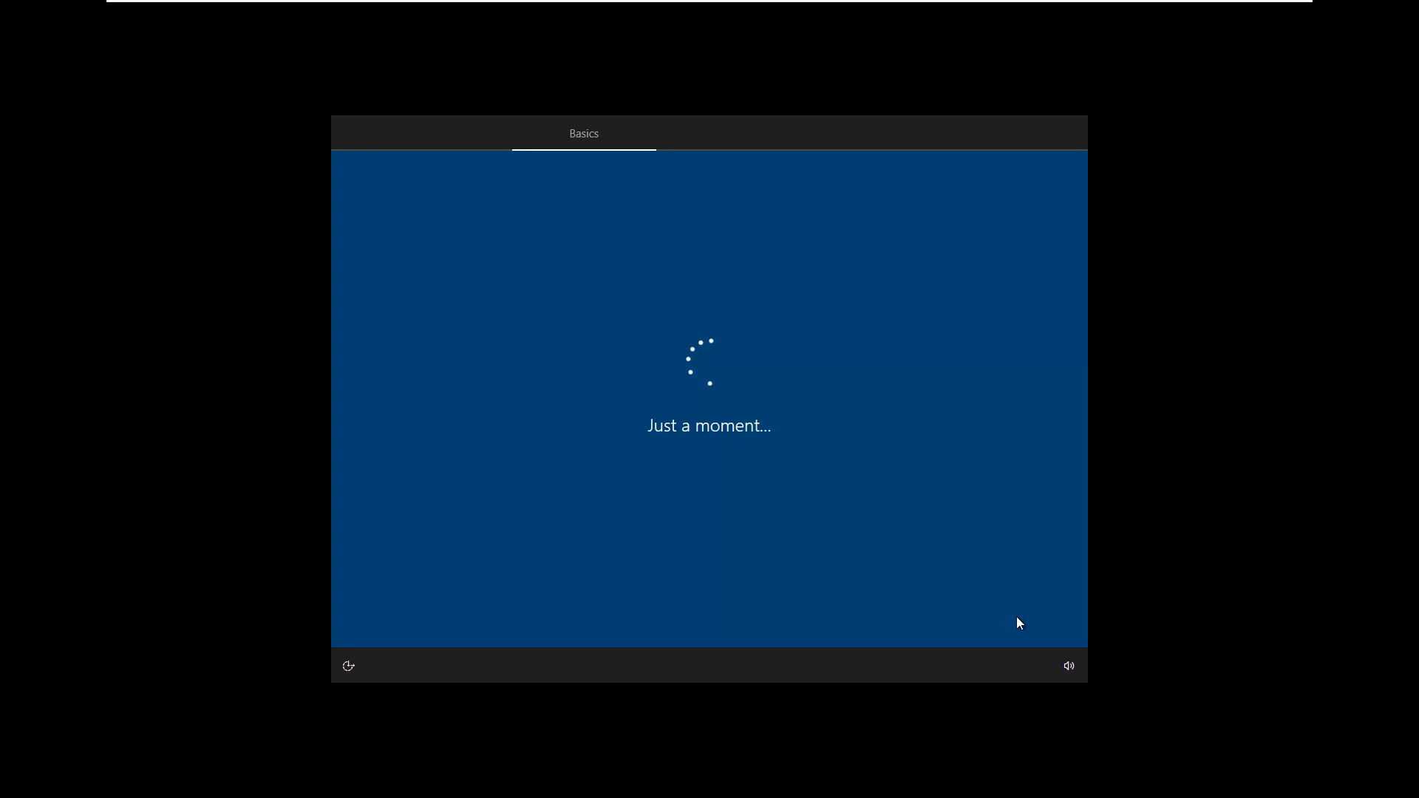
{"action": "left_click", "coordinate": [1009, 620]}
{"action": "left_click", "coordinate": [1010, 620]}
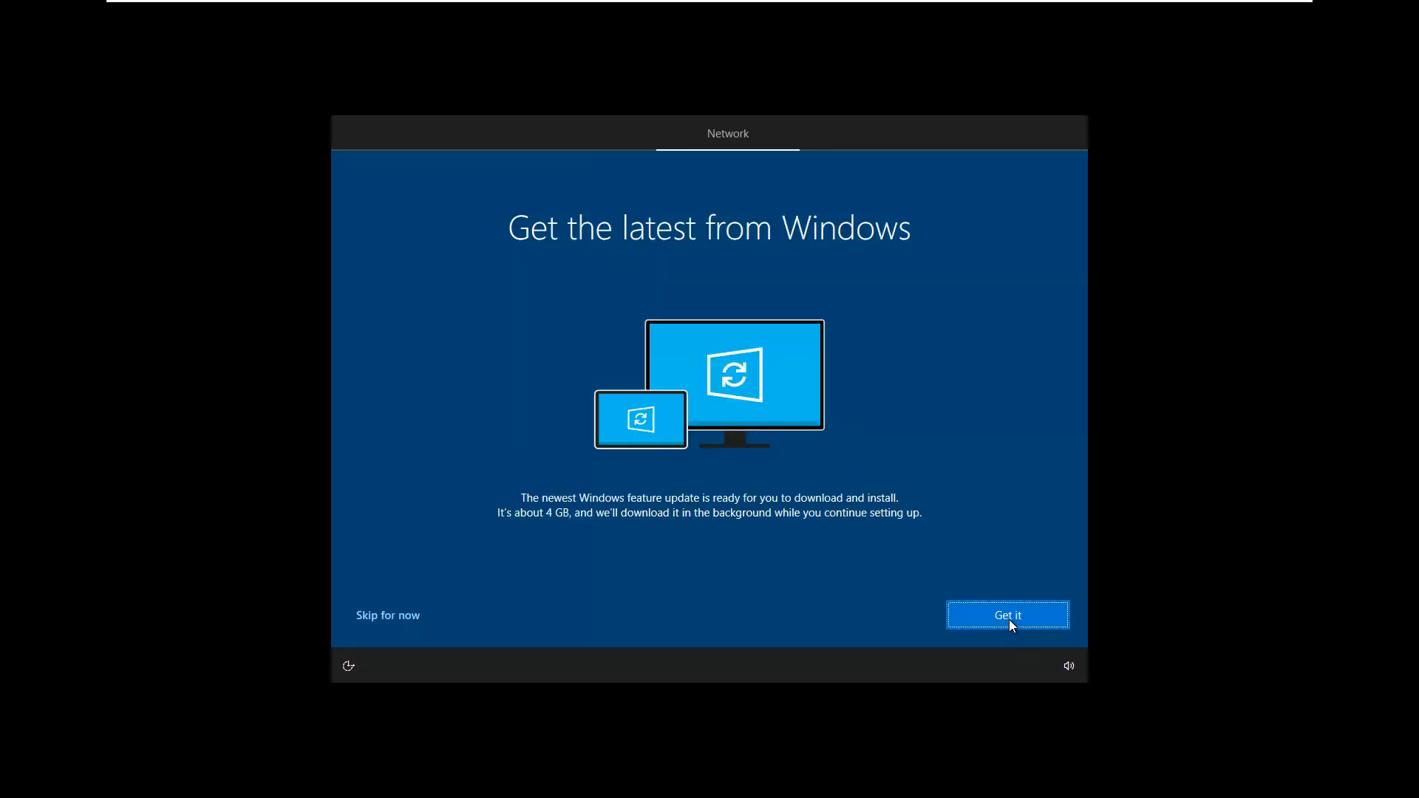
{"action": "left_click", "coordinate": [387, 625]}
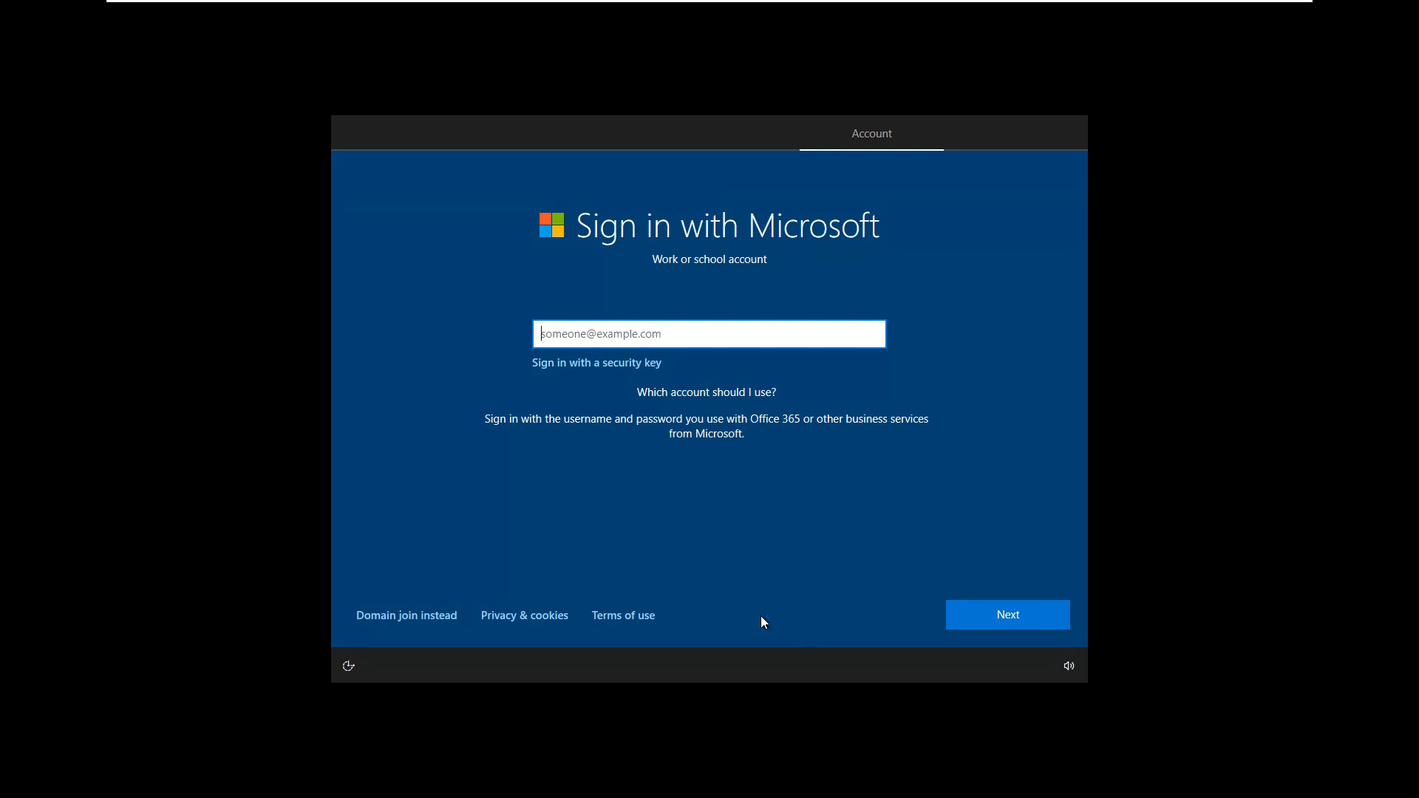
Step: Choose domain join instead of a Microsoft account and create a local user named Windows without a password
{"action": "left_click", "coordinate": [958, 610]}
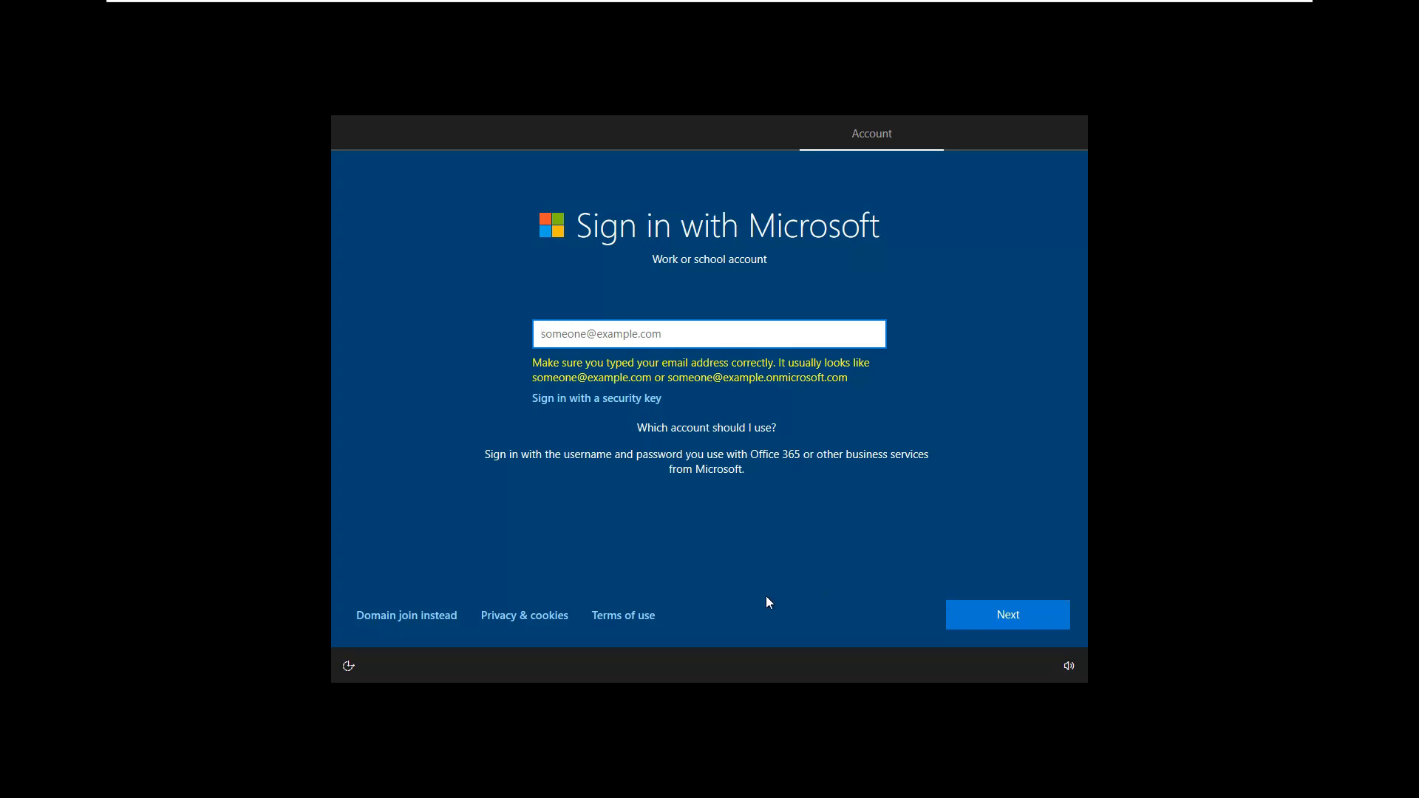
{"action": "left_click", "coordinate": [441, 611]}
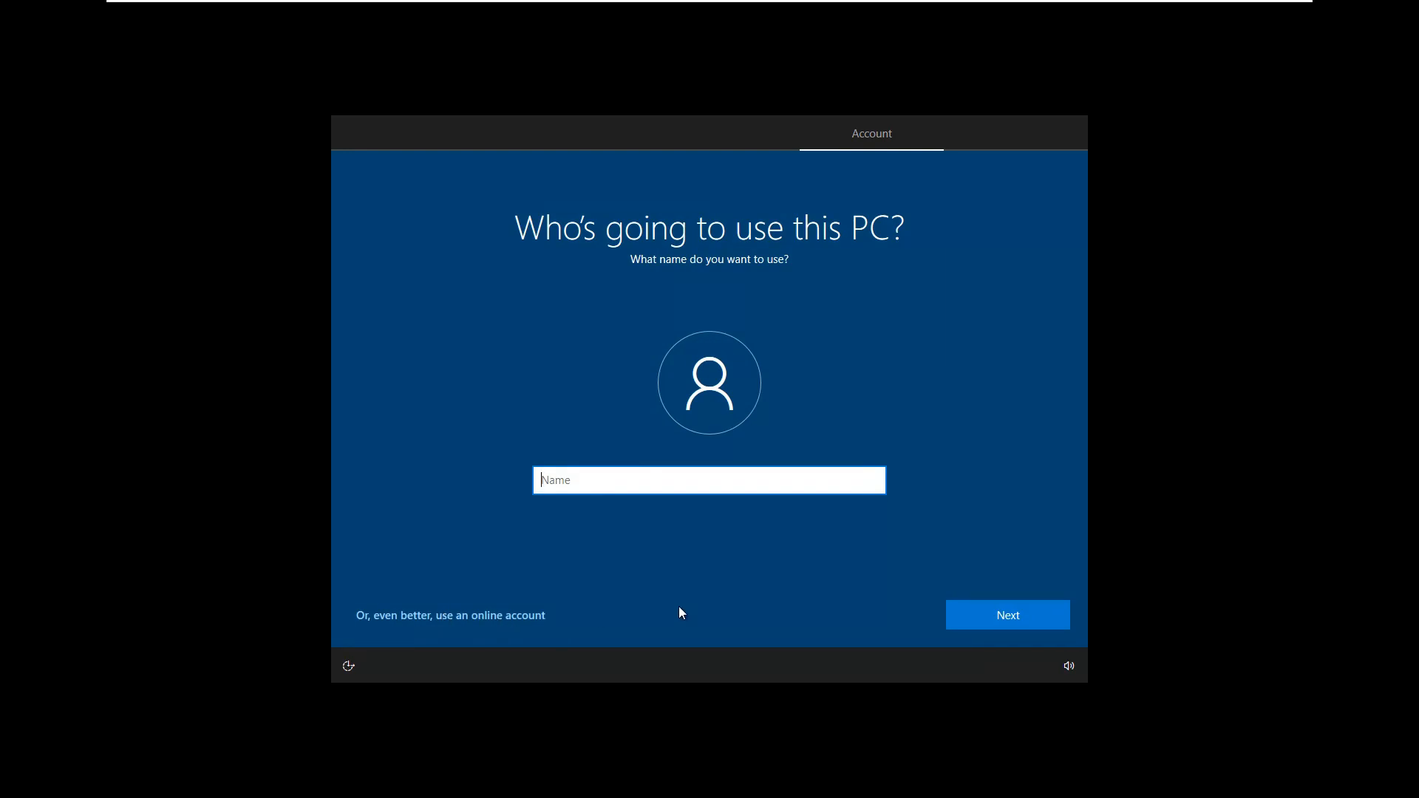
{"action": "type", "text": "Windows"}
{"action": "left_click", "coordinate": [1027, 622]}
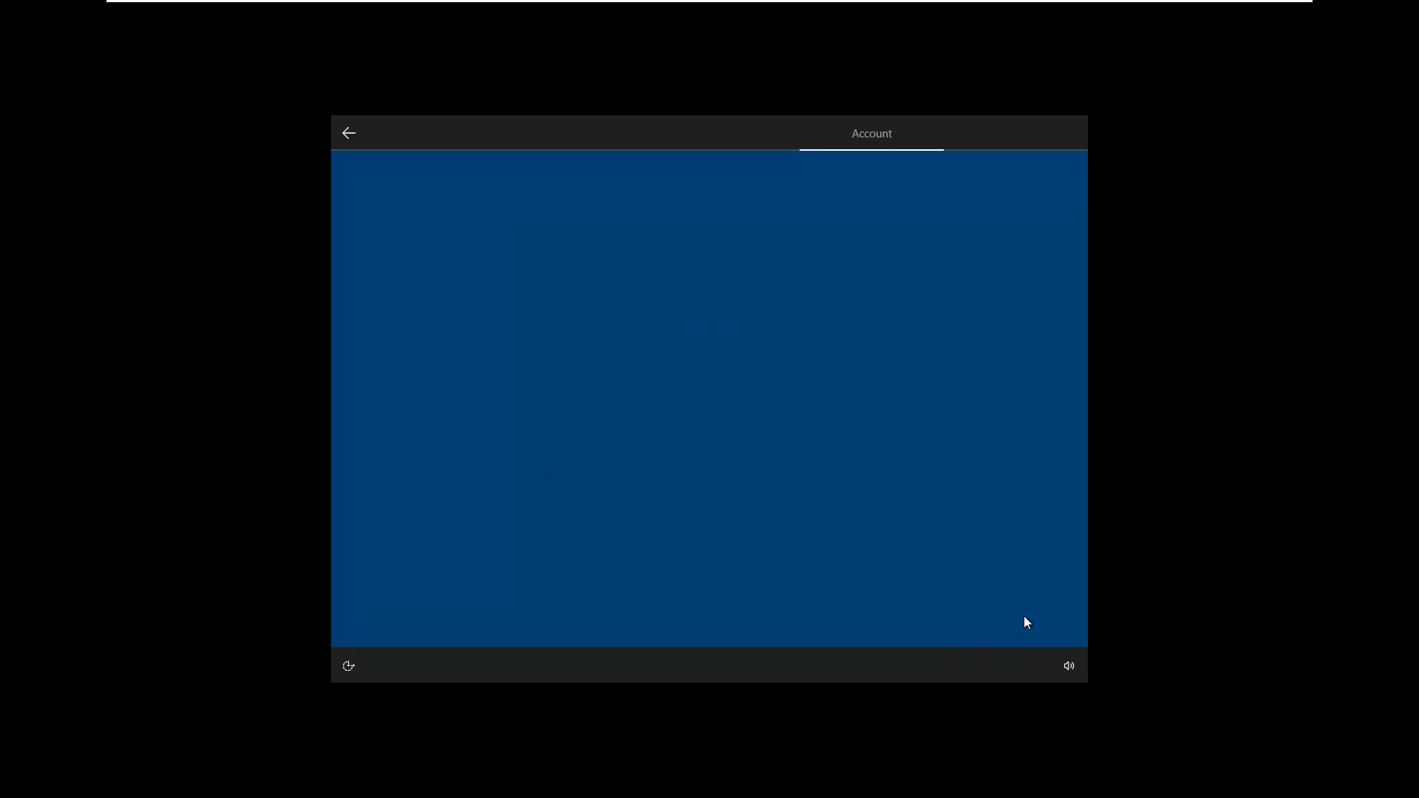
{"action": "left_click", "coordinate": [1027, 621]}
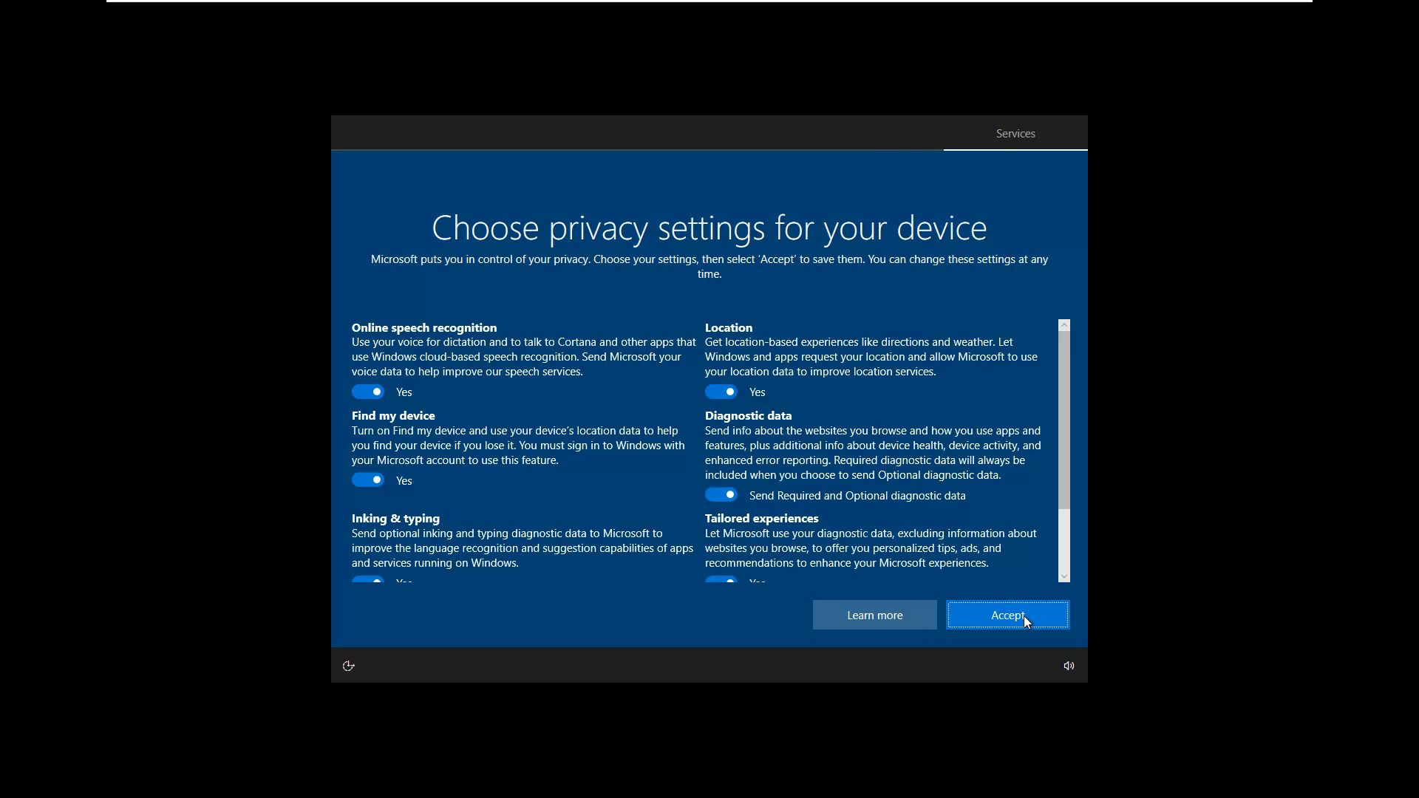
Step: Accept the default privacy settings and the Cortana terms to finish the Windows setup
{"action": "left_click", "coordinate": [1025, 617]}
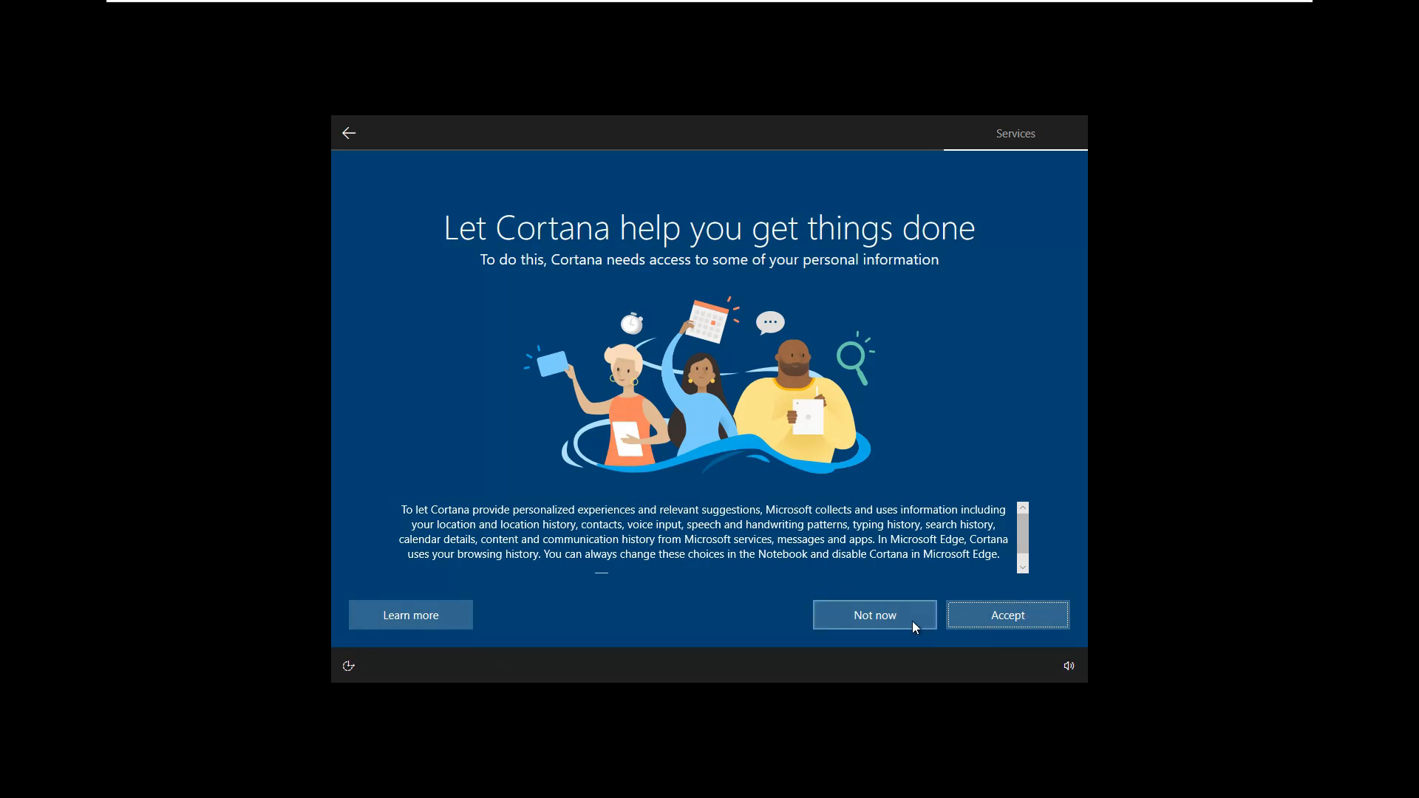
{"action": "left_click", "coordinate": [1000, 613]}
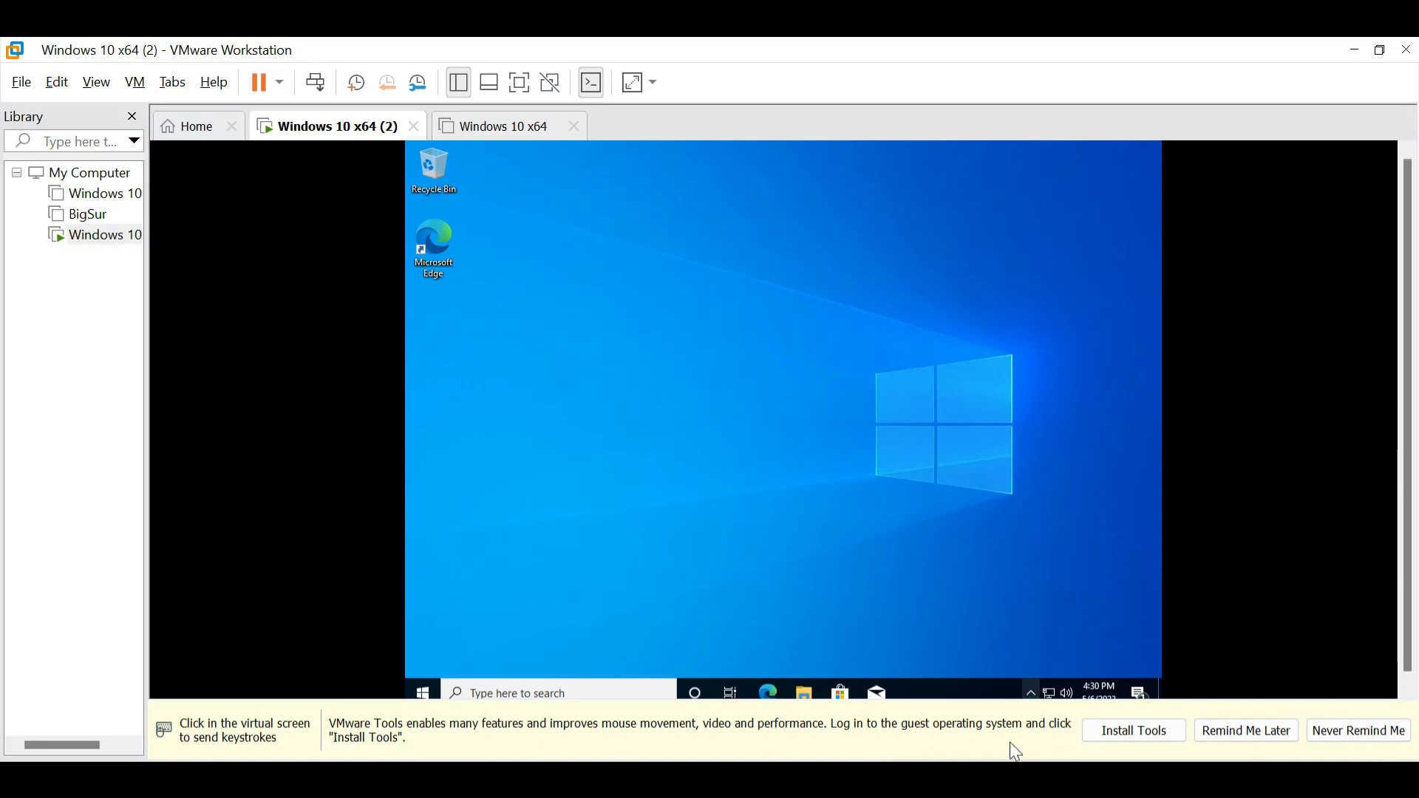
Step: Start the VMware Tools installation and launch its installer from DVD Drive (D:) in the guest's This PC
{"action": "left_click", "coordinate": [1116, 738]}
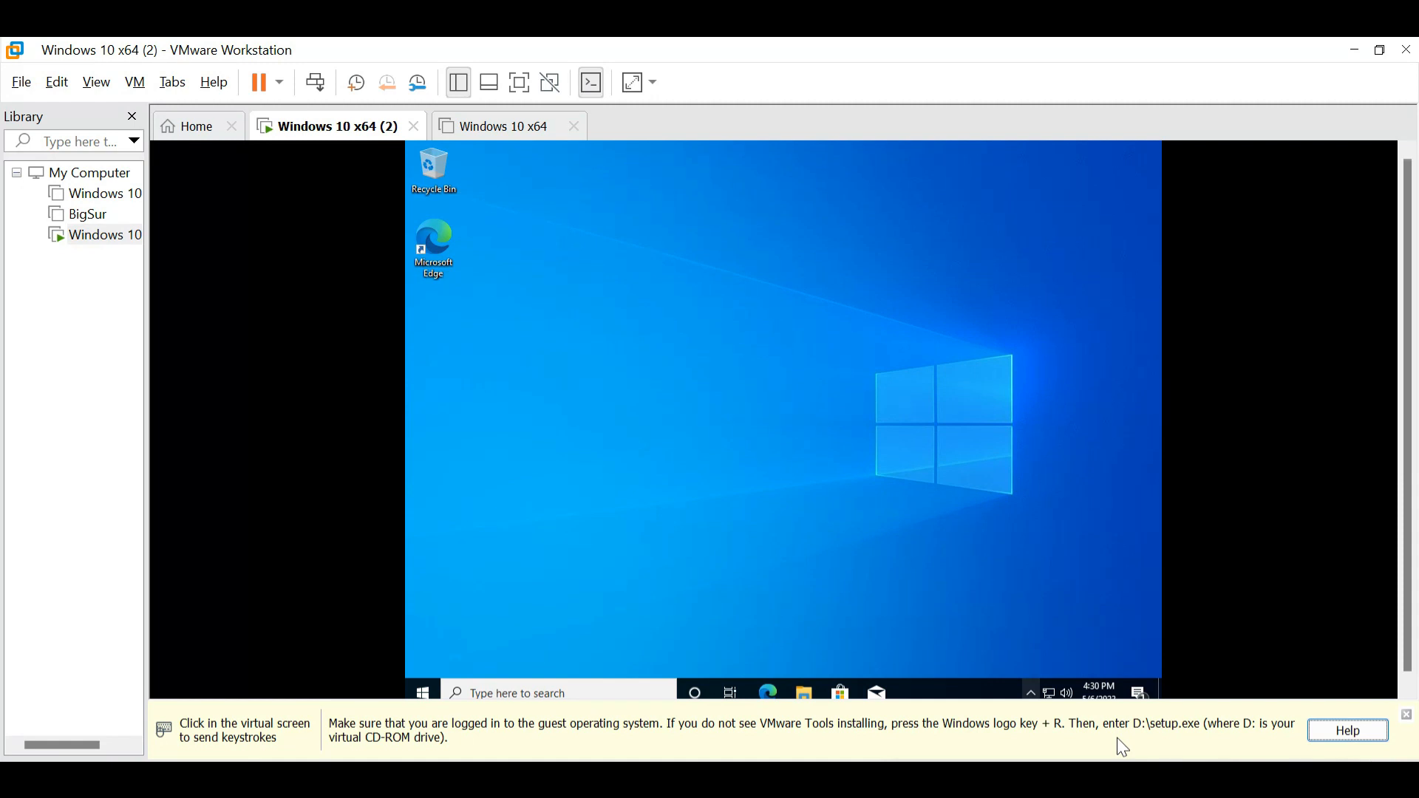
{"action": "left_click", "coordinate": [983, 654]}
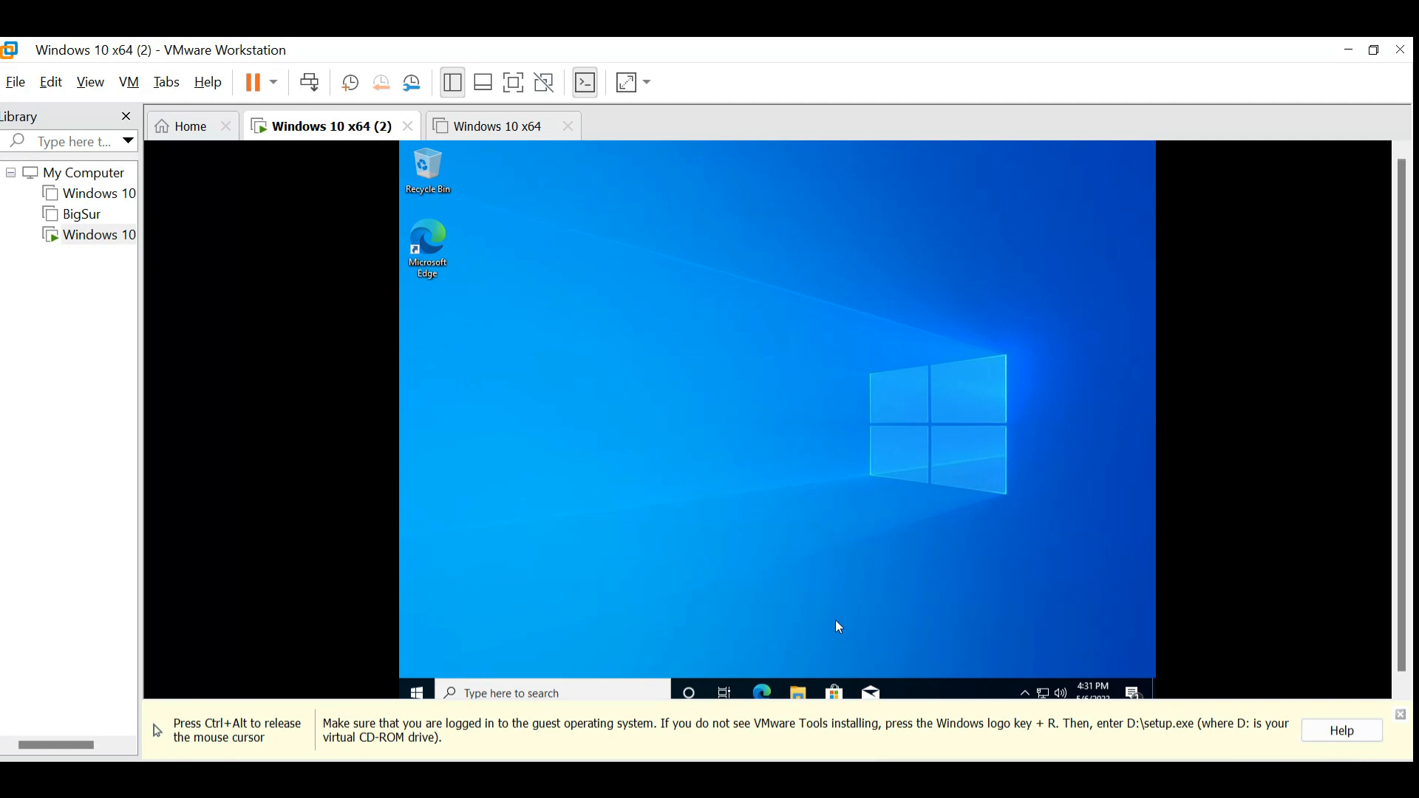
{"action": "left_click", "coordinate": [814, 689]}
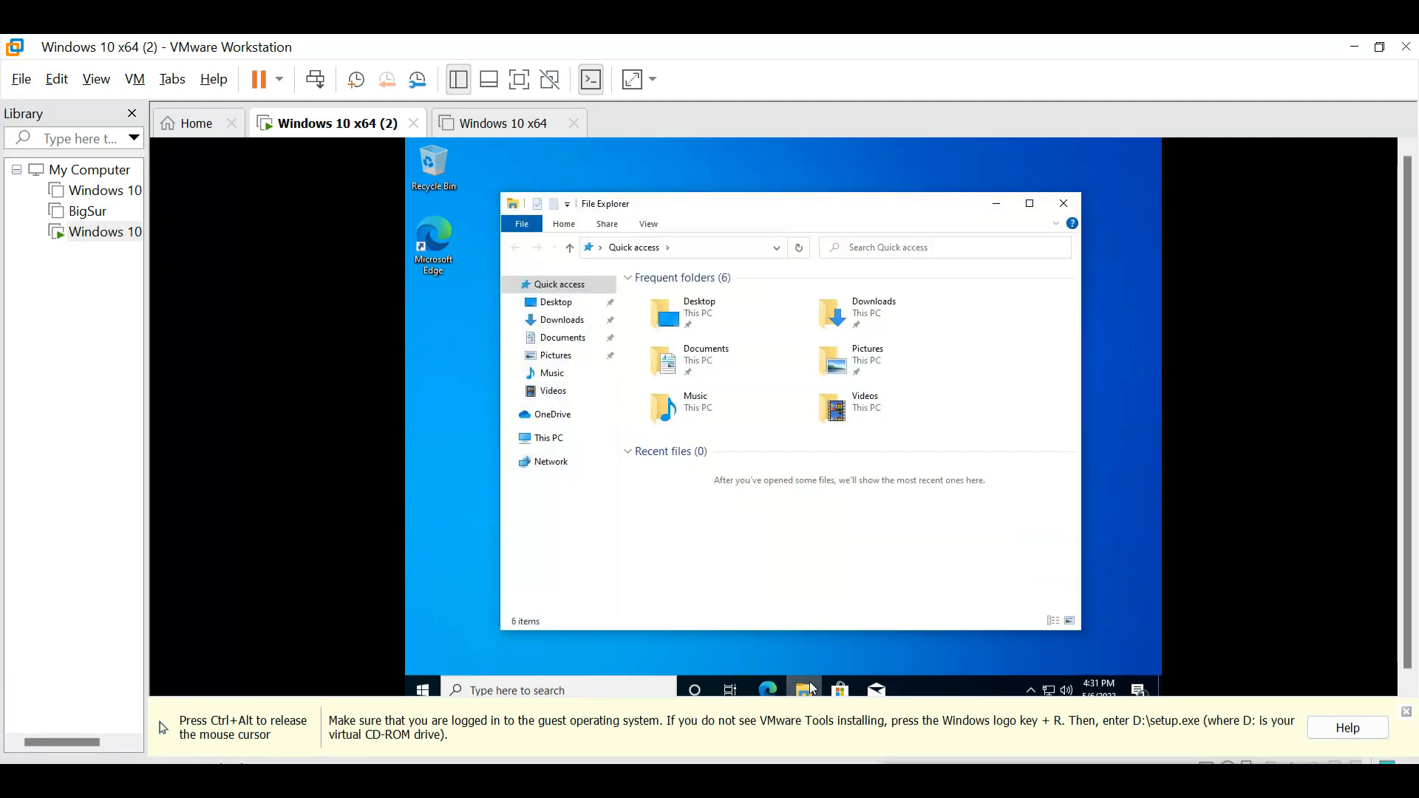
{"action": "left_click", "coordinate": [576, 443]}
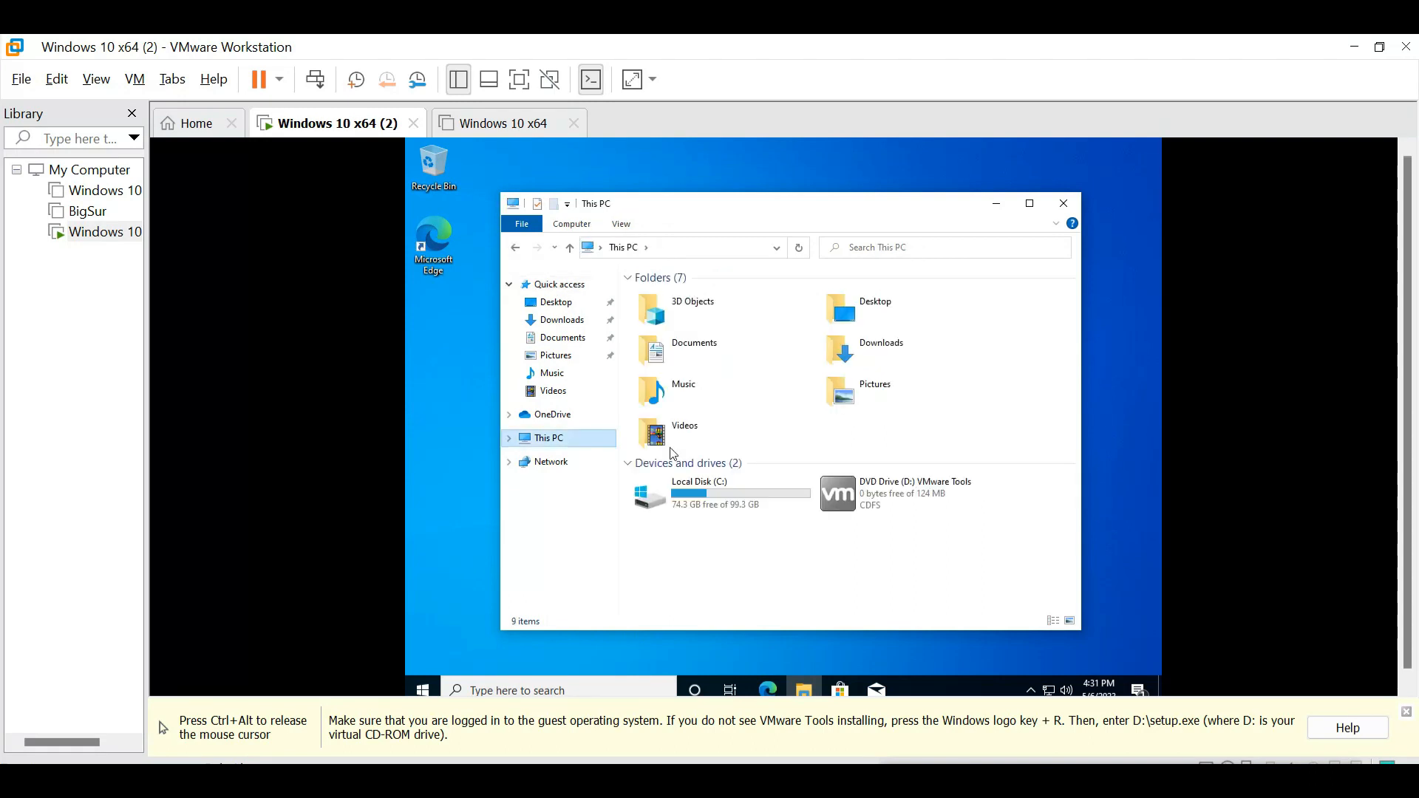
{"action": "left_click", "coordinate": [897, 517]}
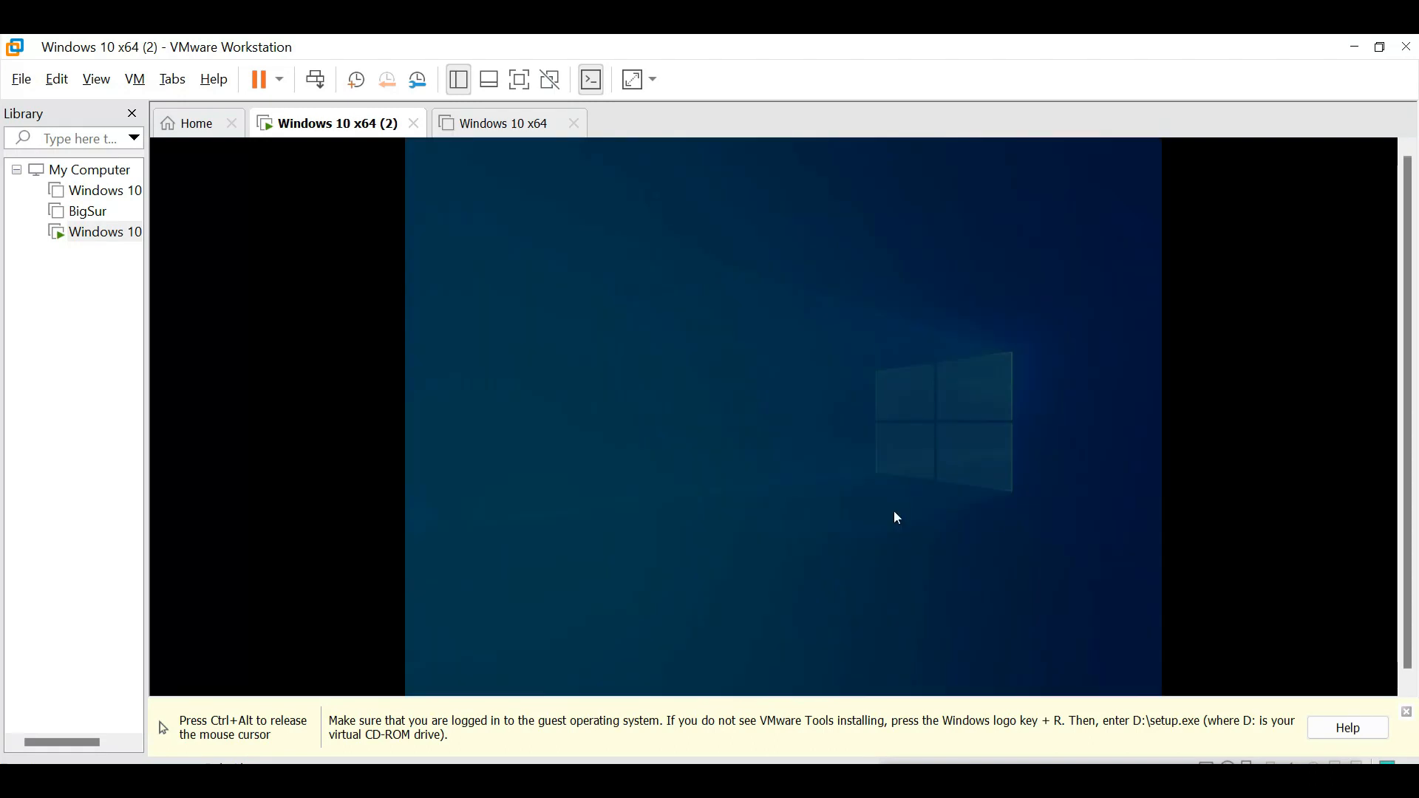
Step: Allow the VMware Tools installer to make changes and install VMware Tools with the Typical setup type
{"action": "left_click", "coordinate": [731, 515]}
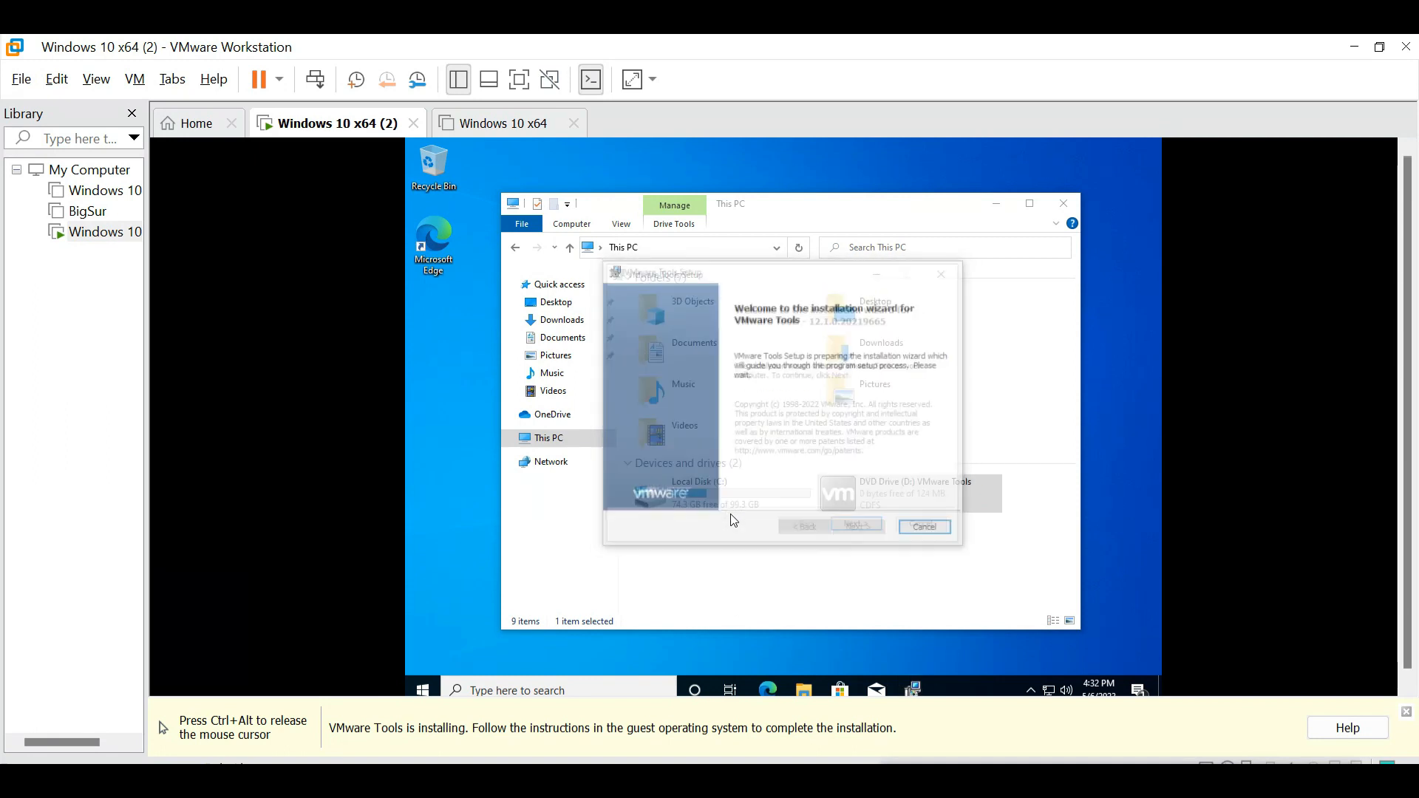
{"action": "left_click", "coordinate": [852, 529]}
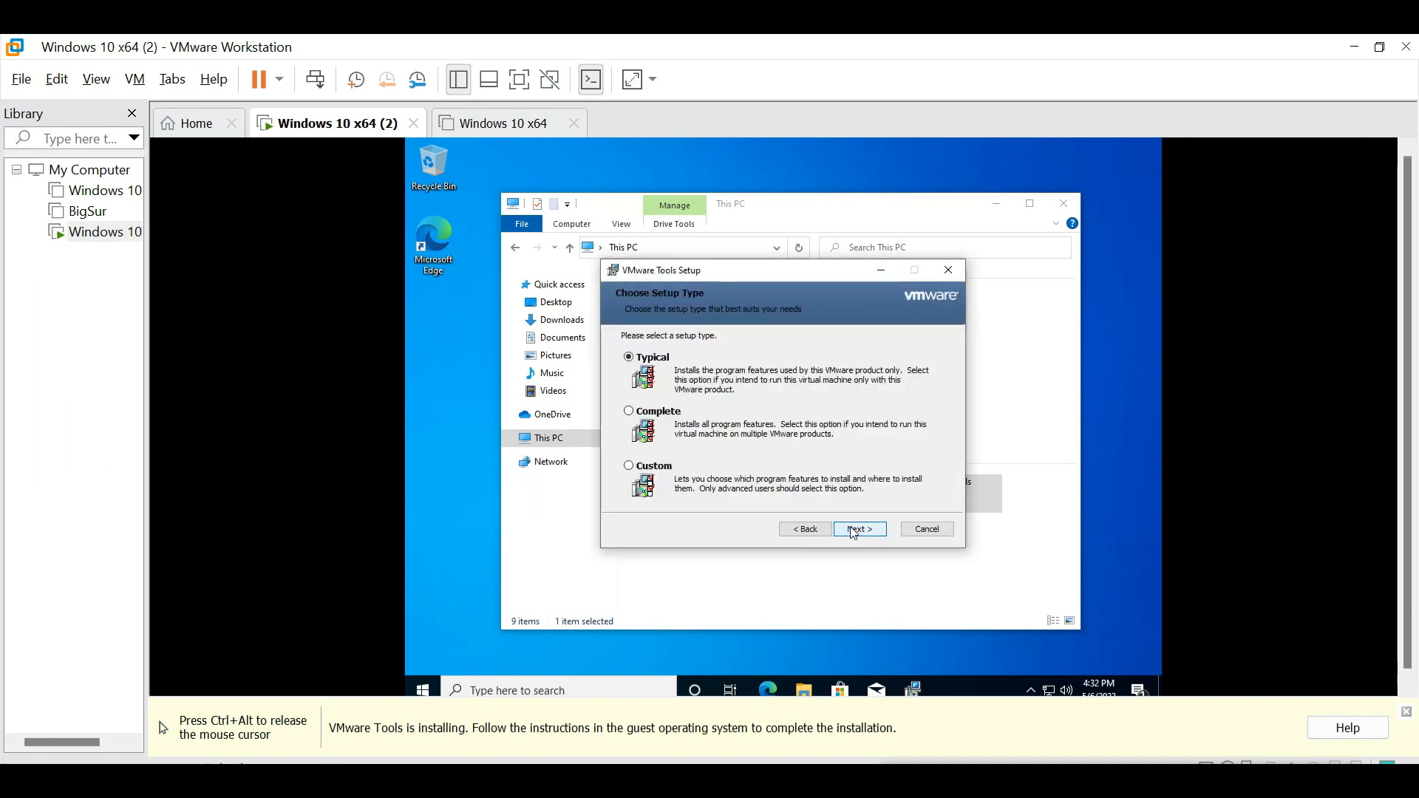
{"action": "left_click", "coordinate": [854, 531]}
{"action": "left_click", "coordinate": [854, 531]}
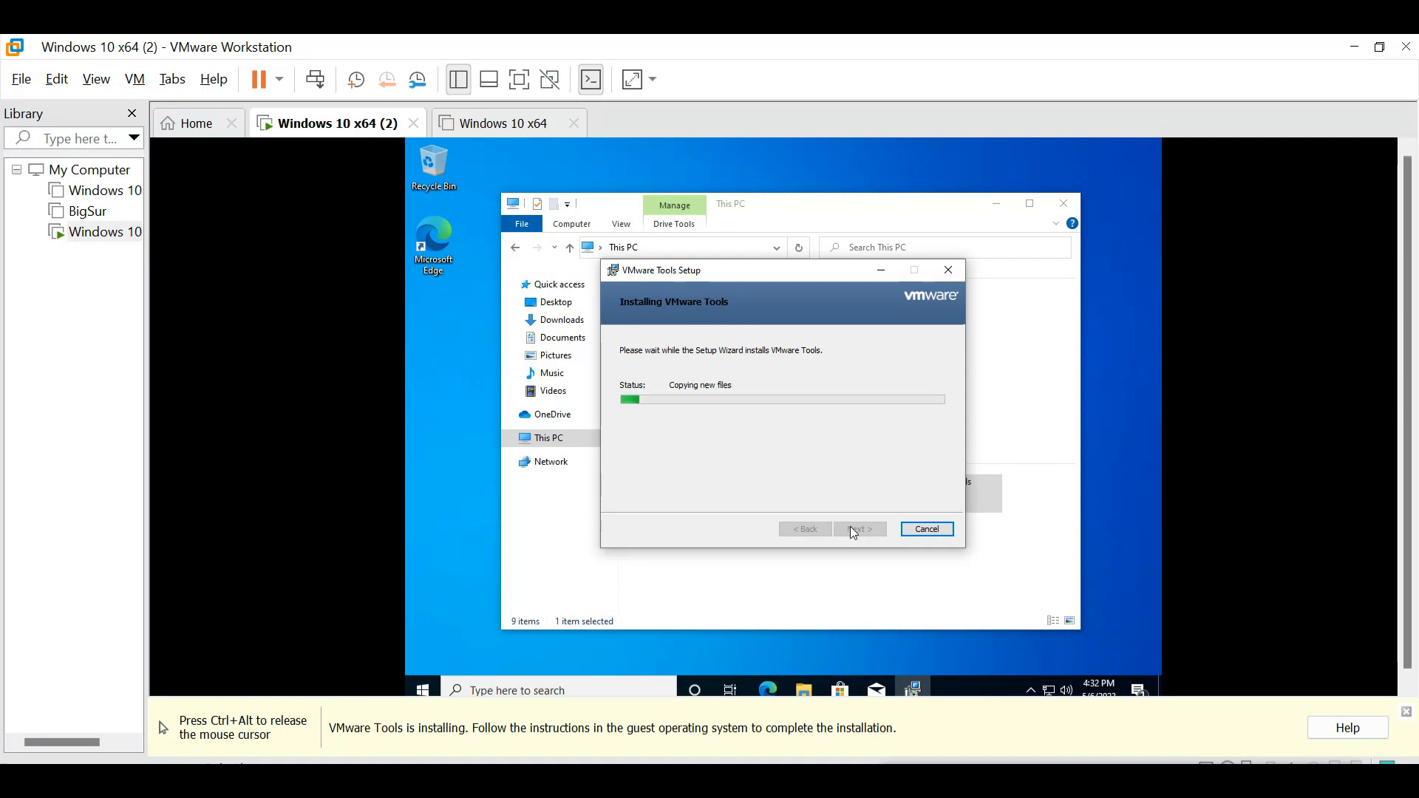
Step: Switch the virtual machine to full screen and finish the VMware Tools setup with an immediate guest restart
{"action": "key", "text": "ctrl+alt"}
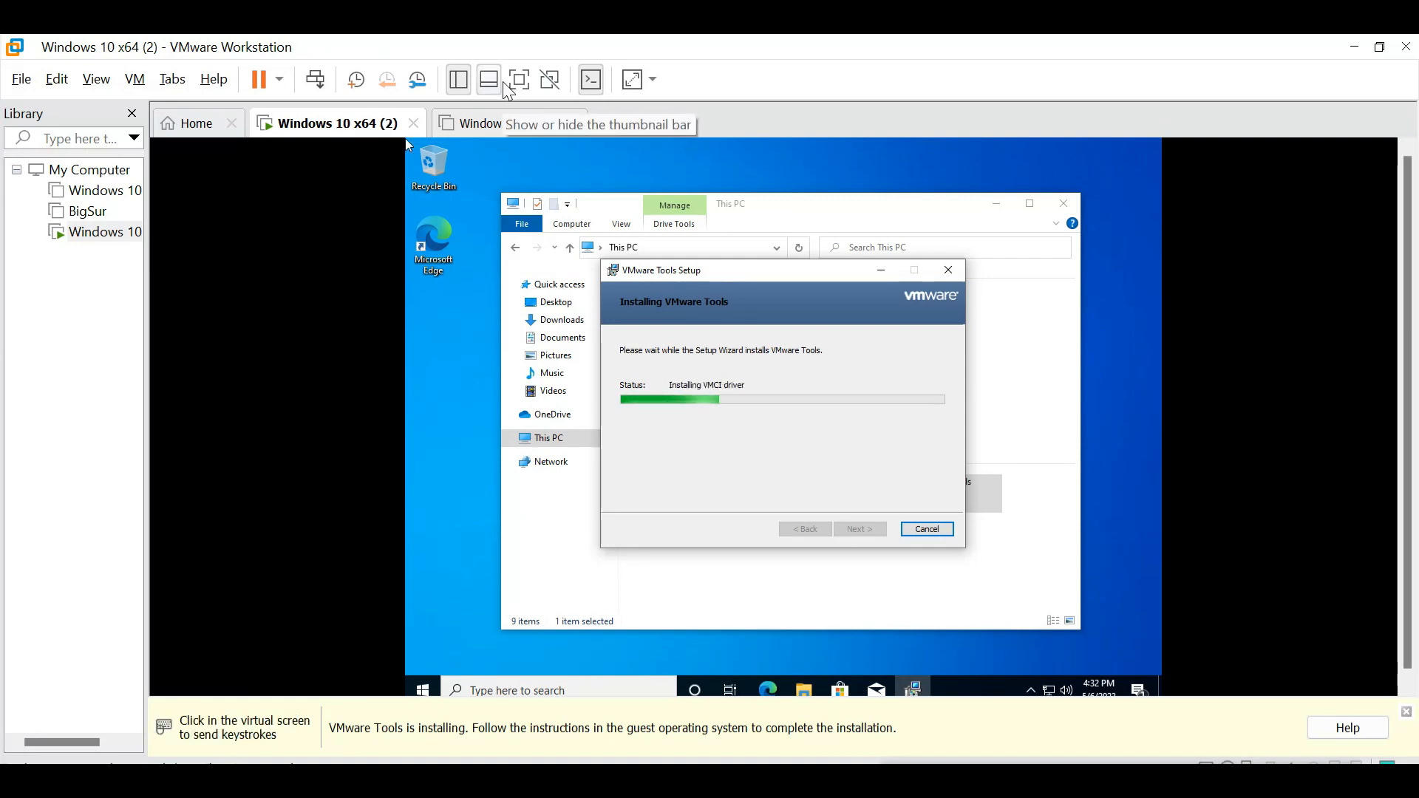
{"action": "left_click", "coordinate": [520, 79]}
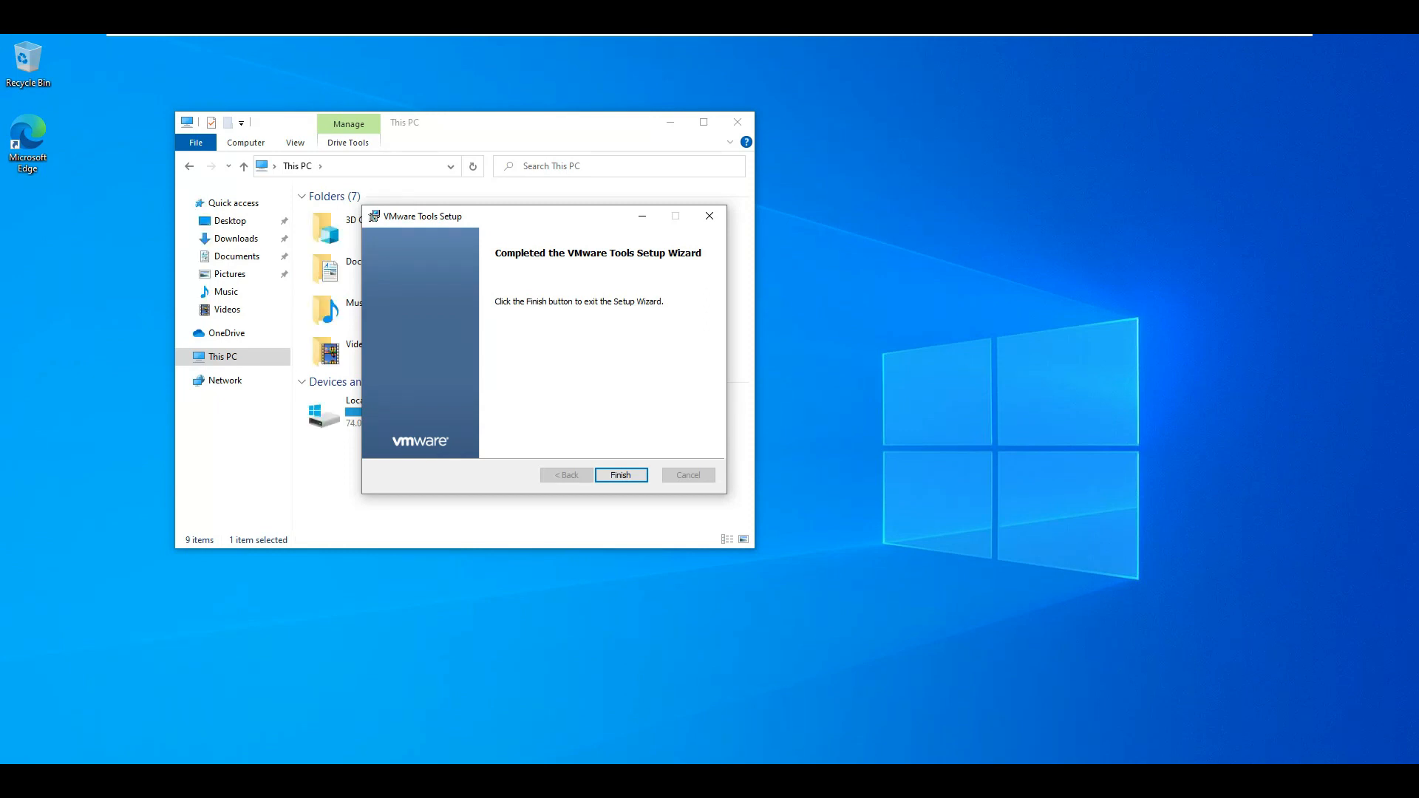
{"action": "left_click", "coordinate": [622, 476]}
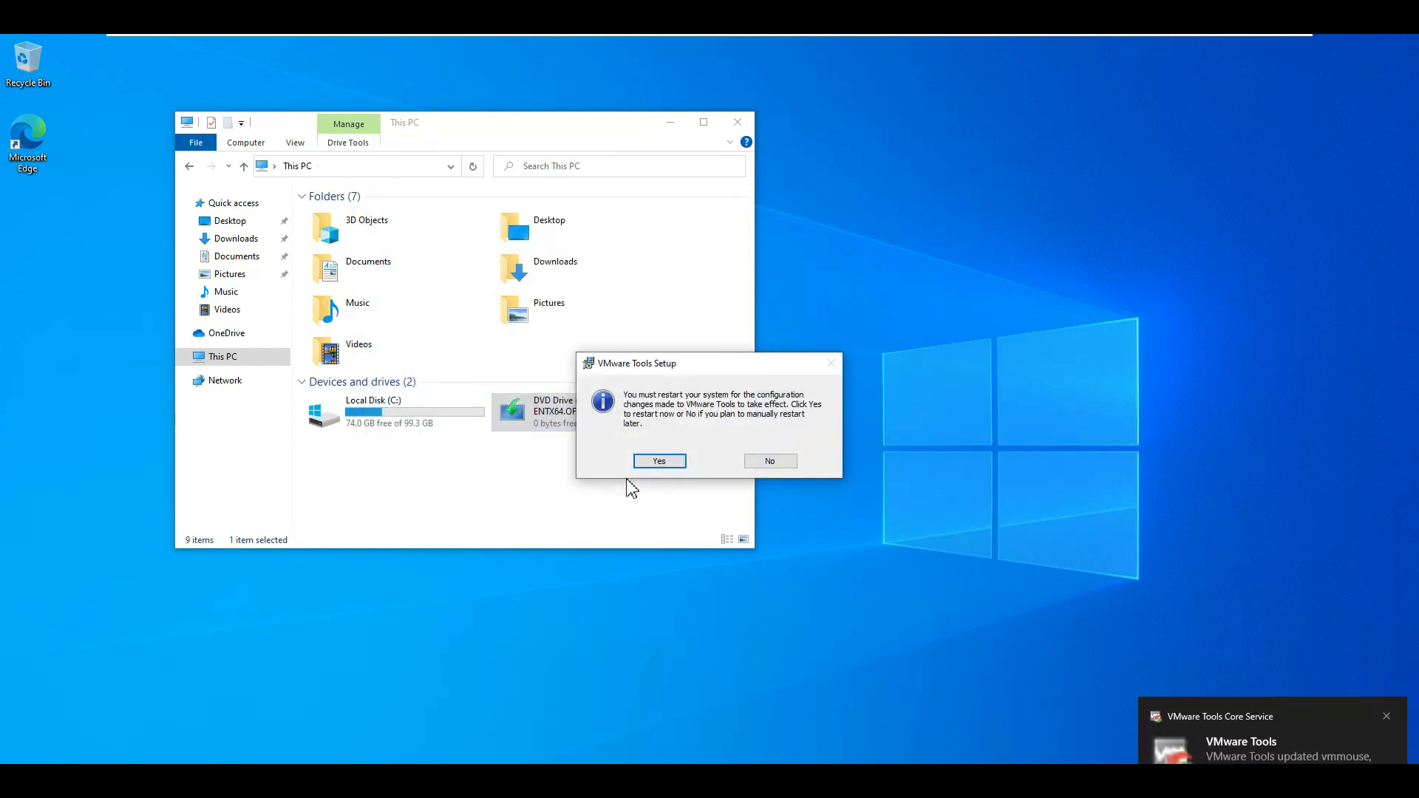
{"action": "left_click", "coordinate": [662, 464]}
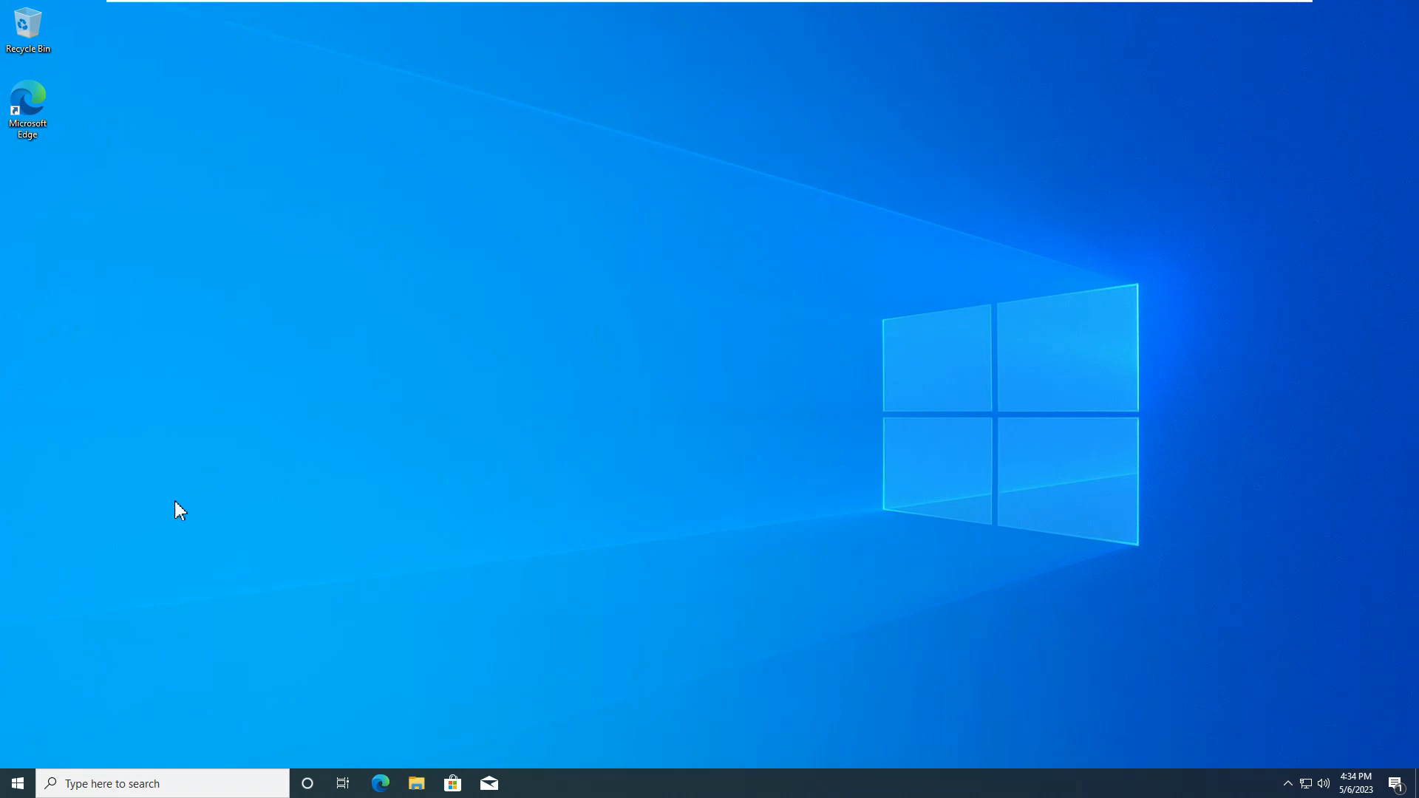
Step: Check the drives under This PC in the guest's File Explorer and close the window
{"action": "left_click", "coordinate": [417, 785]}
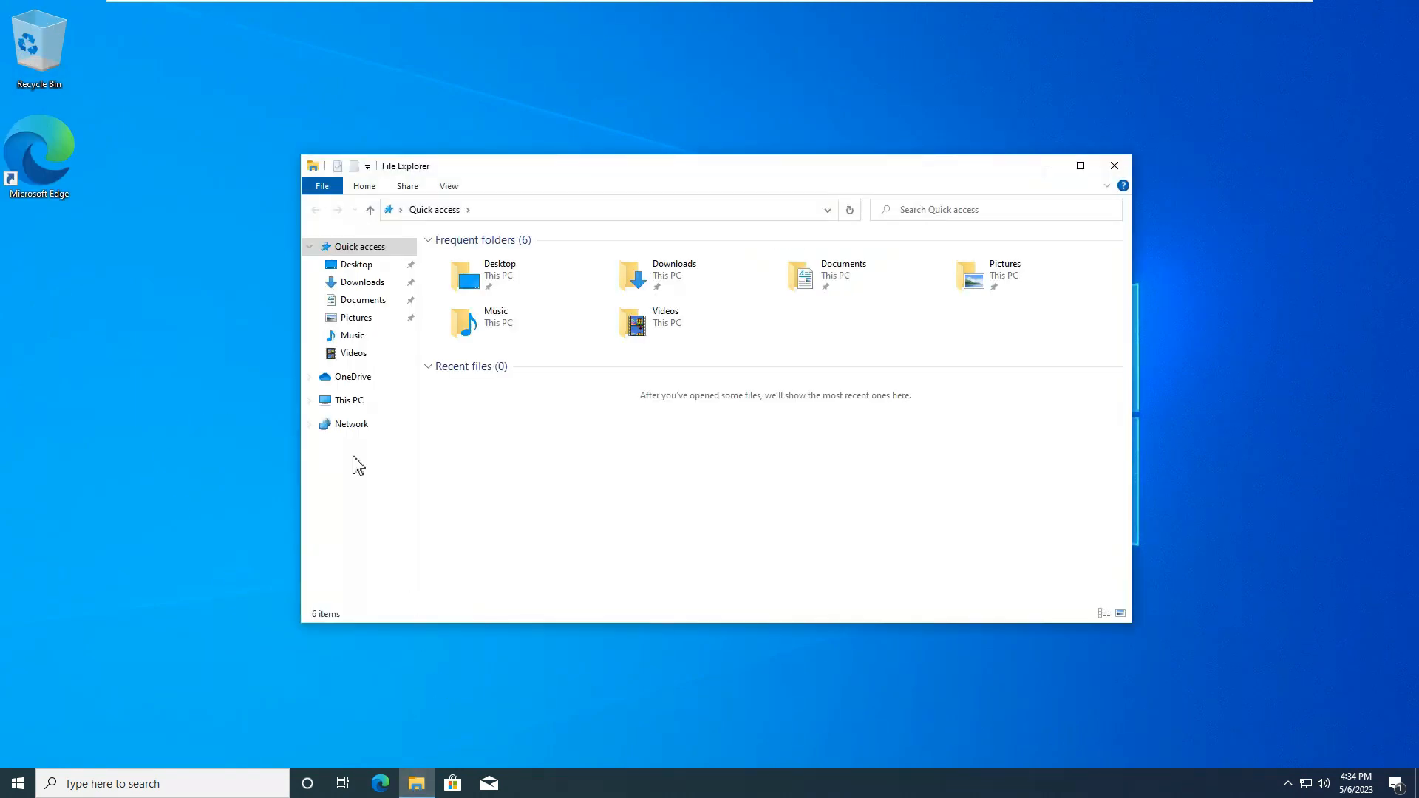
{"action": "left_click", "coordinate": [353, 401]}
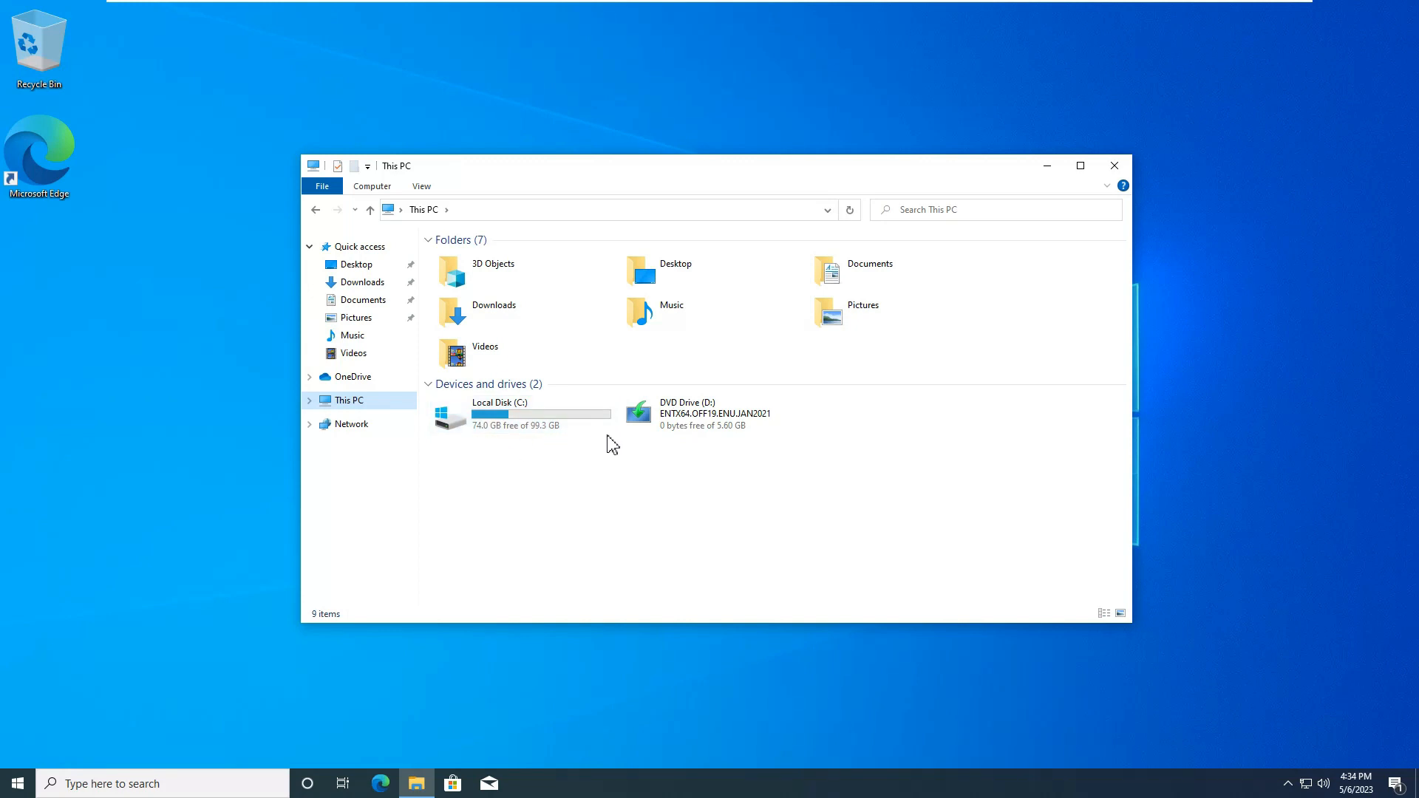
{"action": "left_click", "coordinate": [1114, 166]}
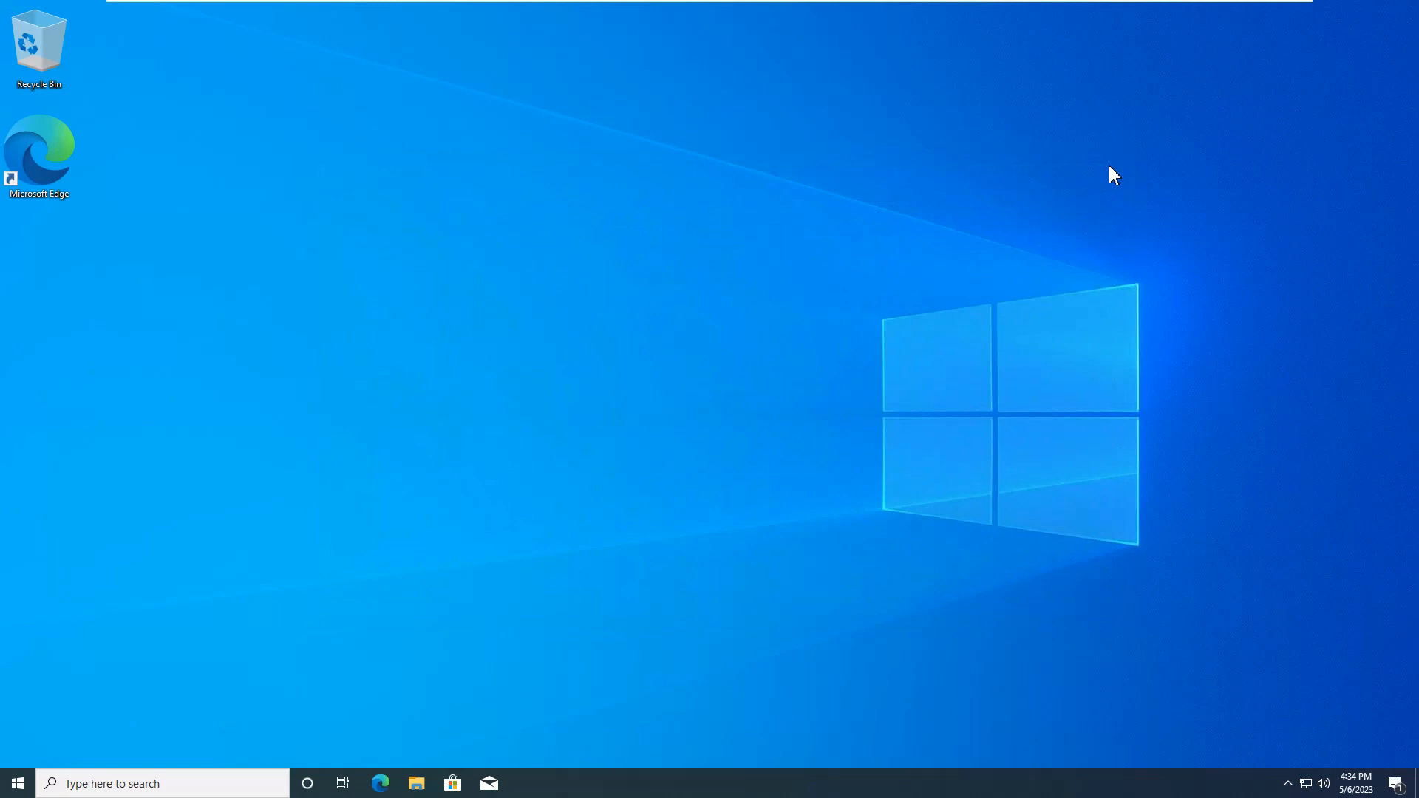
Step: Examine the device and Windows specifications on the About page of the guest's System settings
{"action": "left_click", "coordinate": [17, 783]}
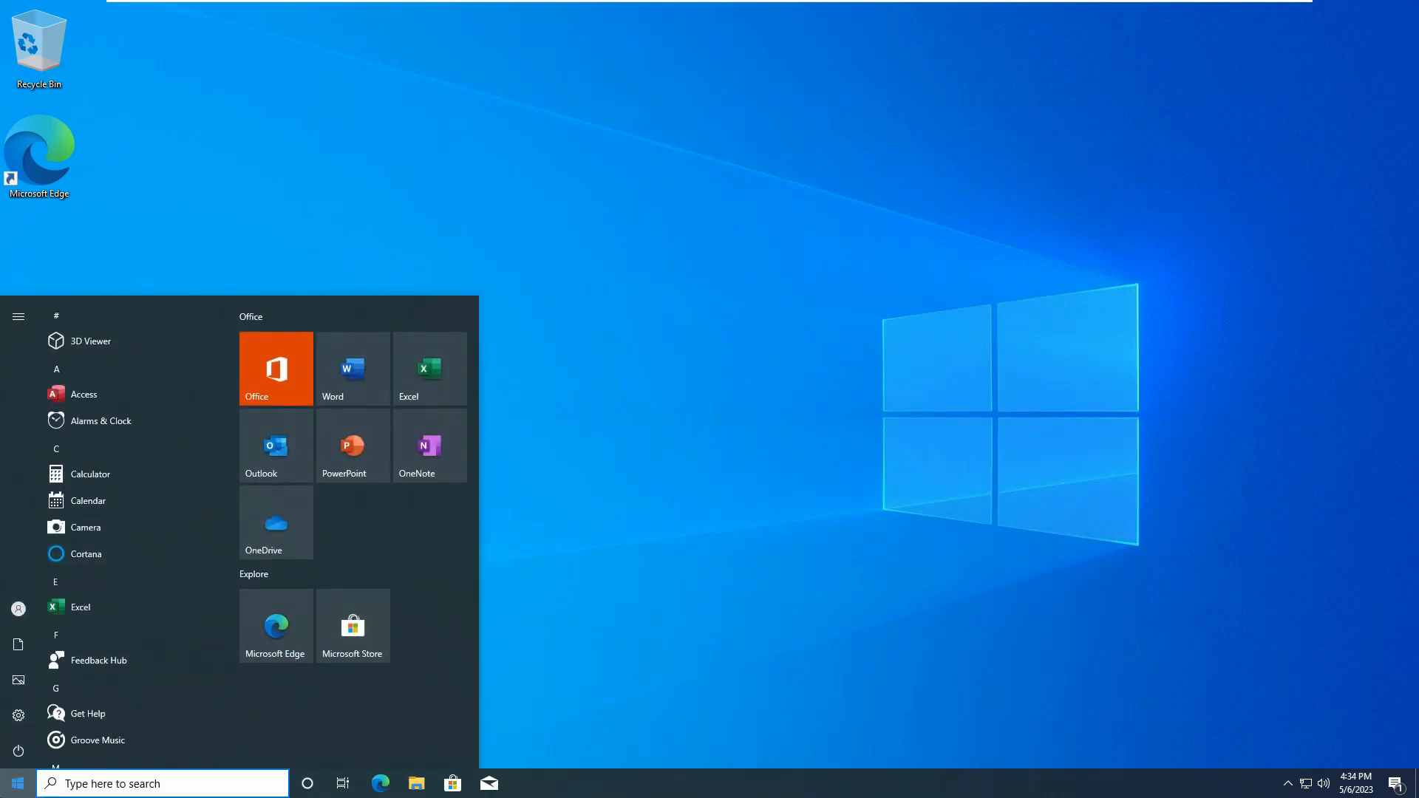
{"action": "left_click", "coordinate": [26, 729]}
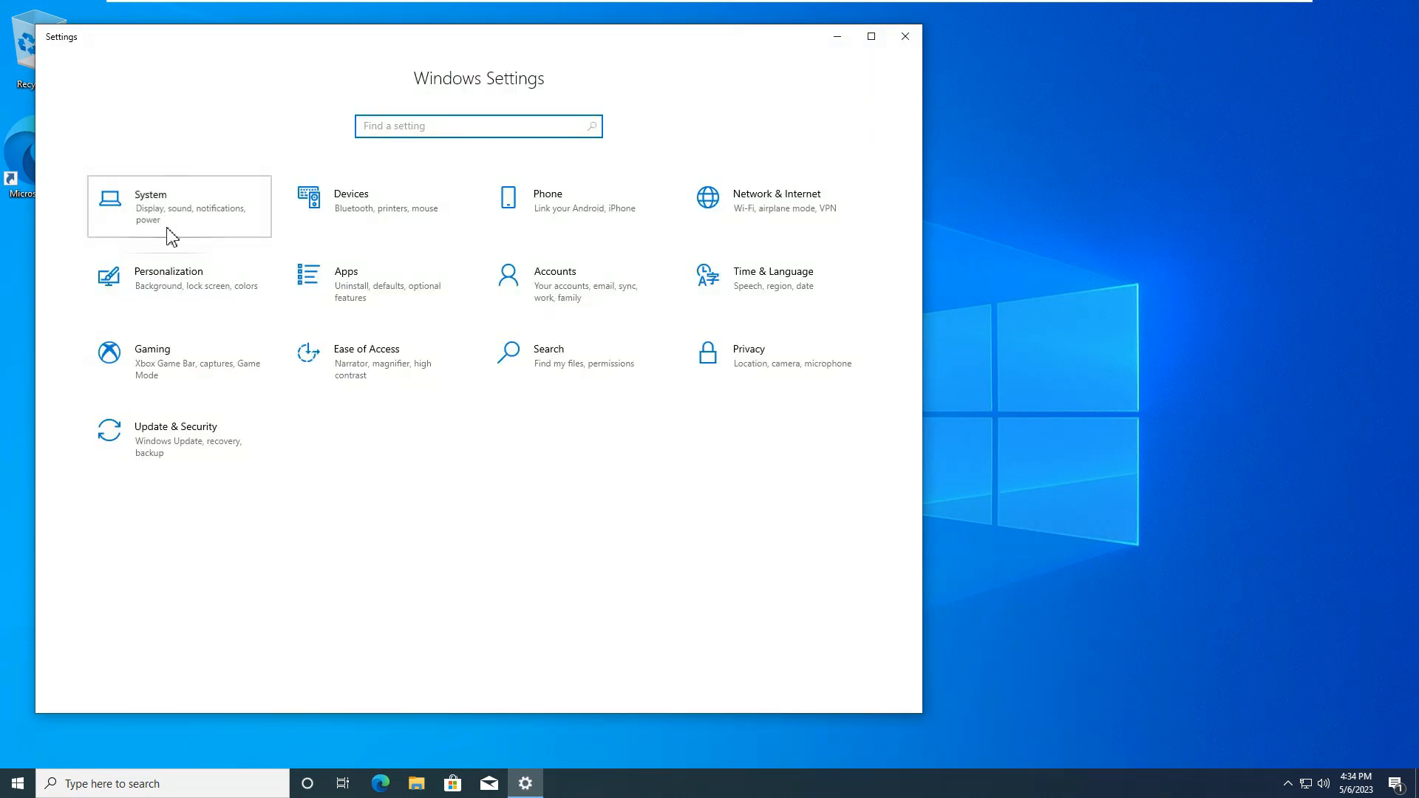
{"action": "left_click", "coordinate": [169, 233]}
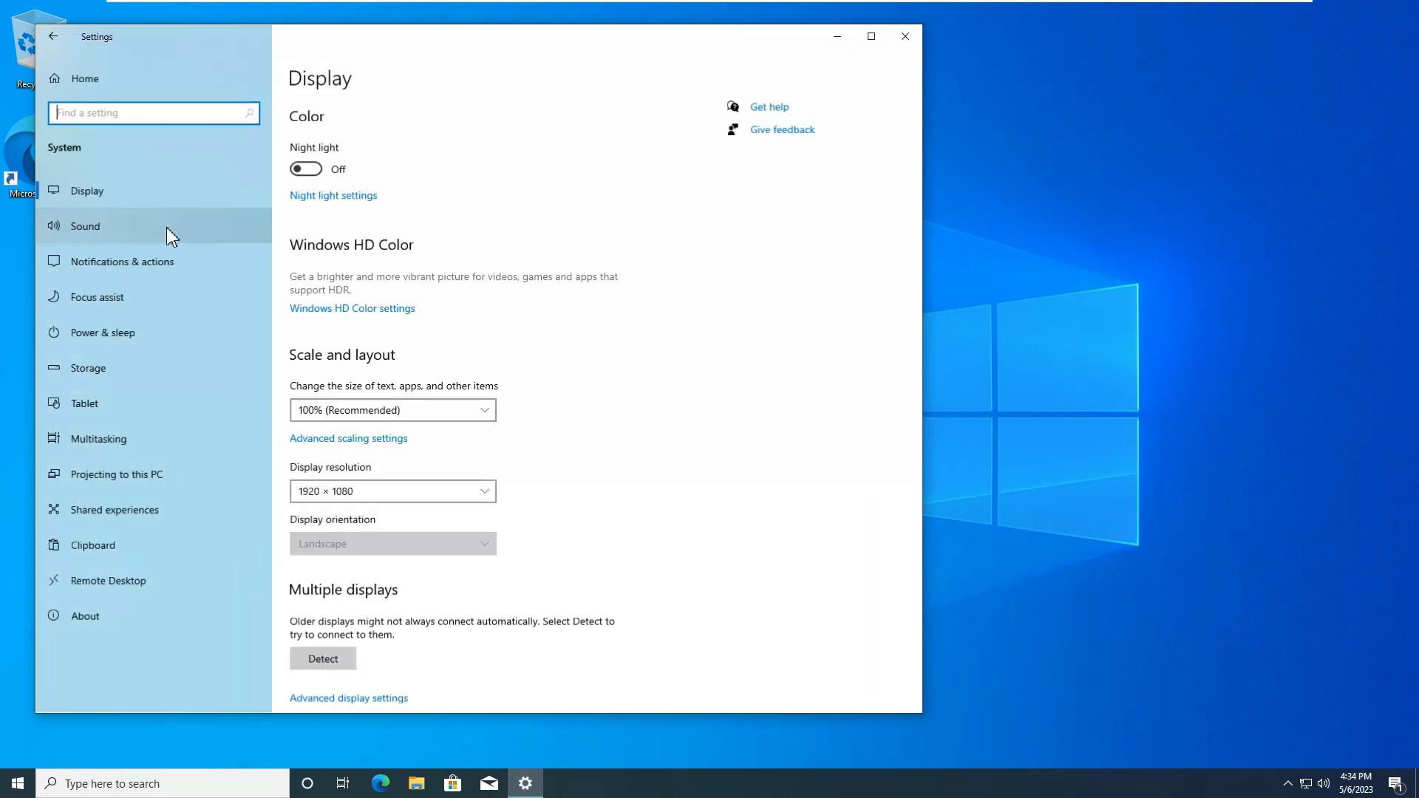
{"action": "left_click", "coordinate": [135, 624]}
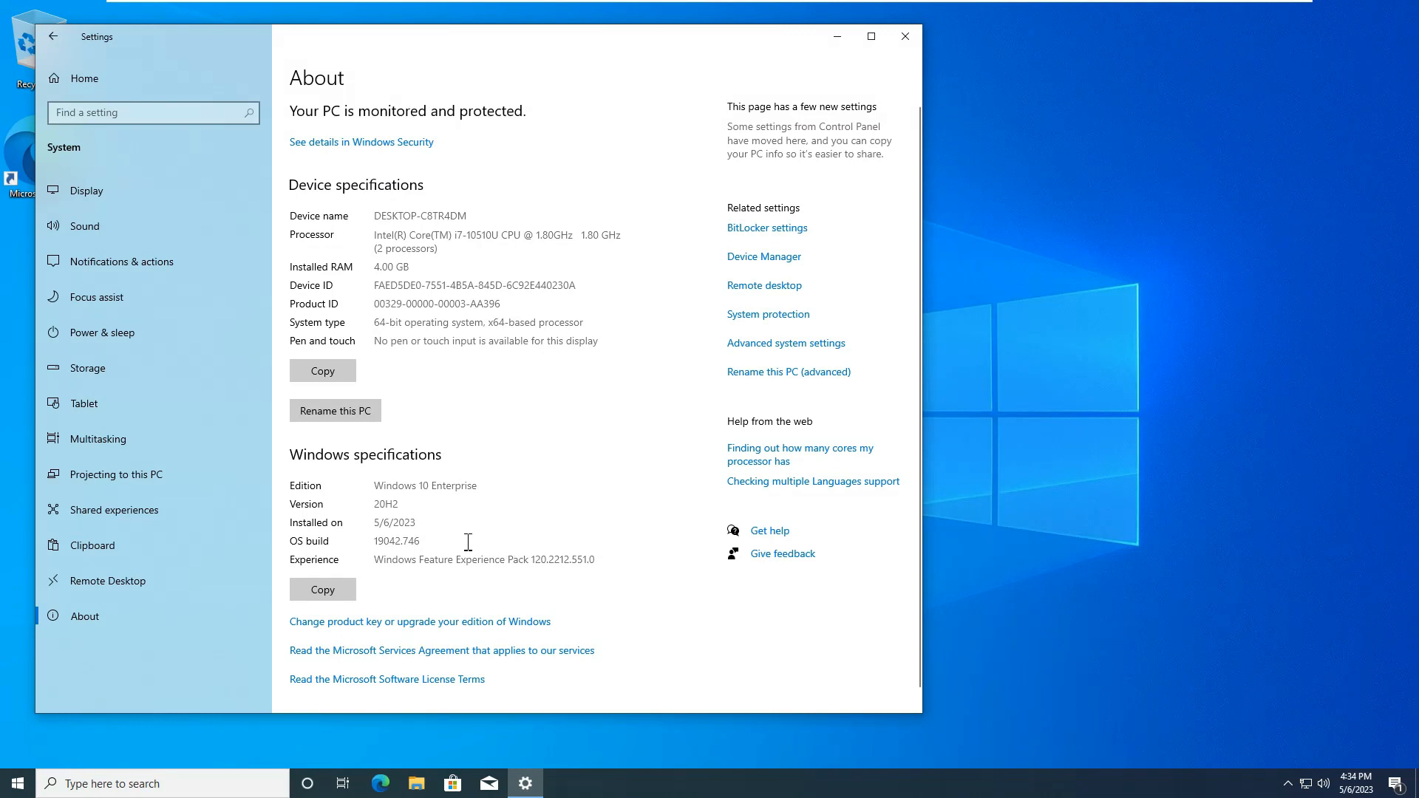
Step: Check the Windows activation status under Update & Security and close Settings
{"action": "left_click", "coordinate": [103, 84]}
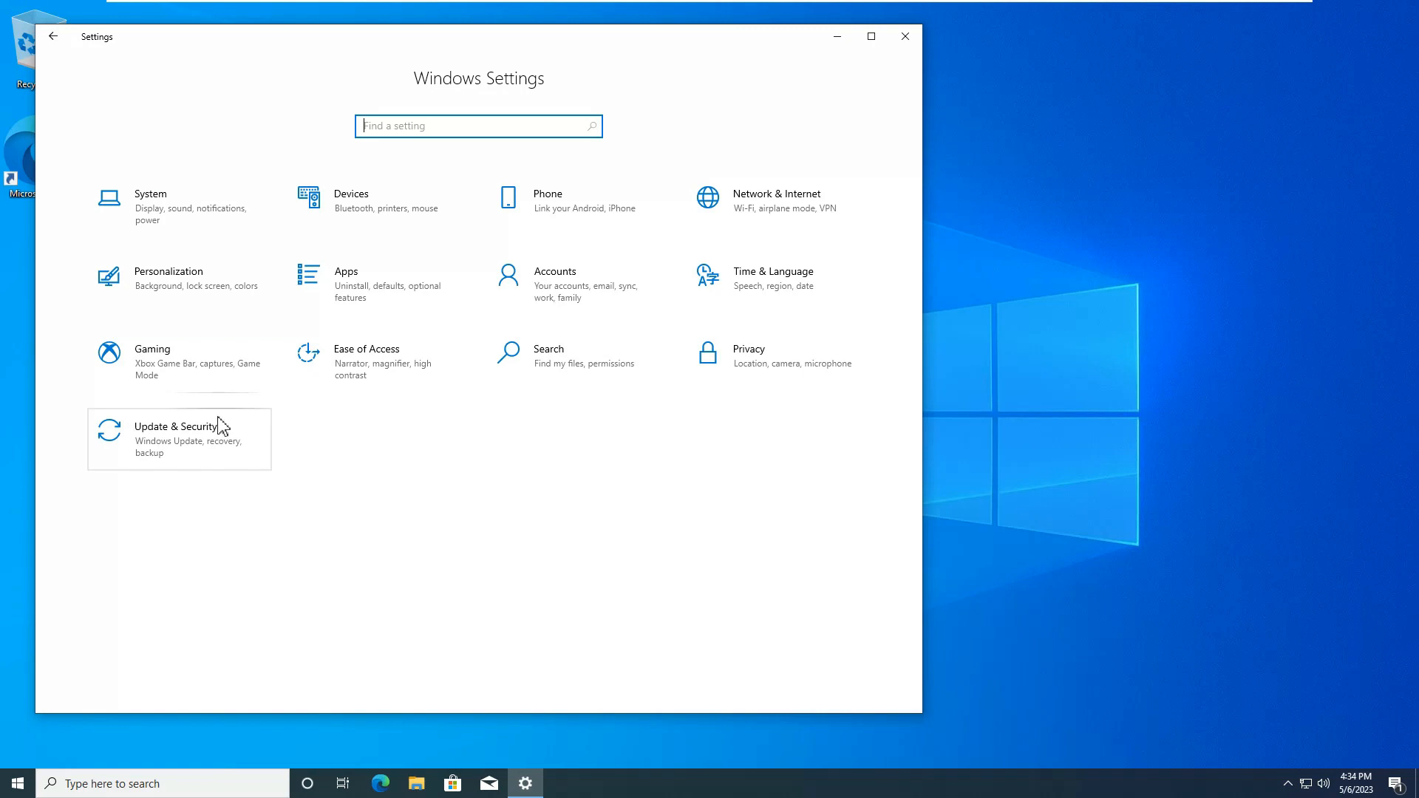
{"action": "left_click", "coordinate": [221, 426]}
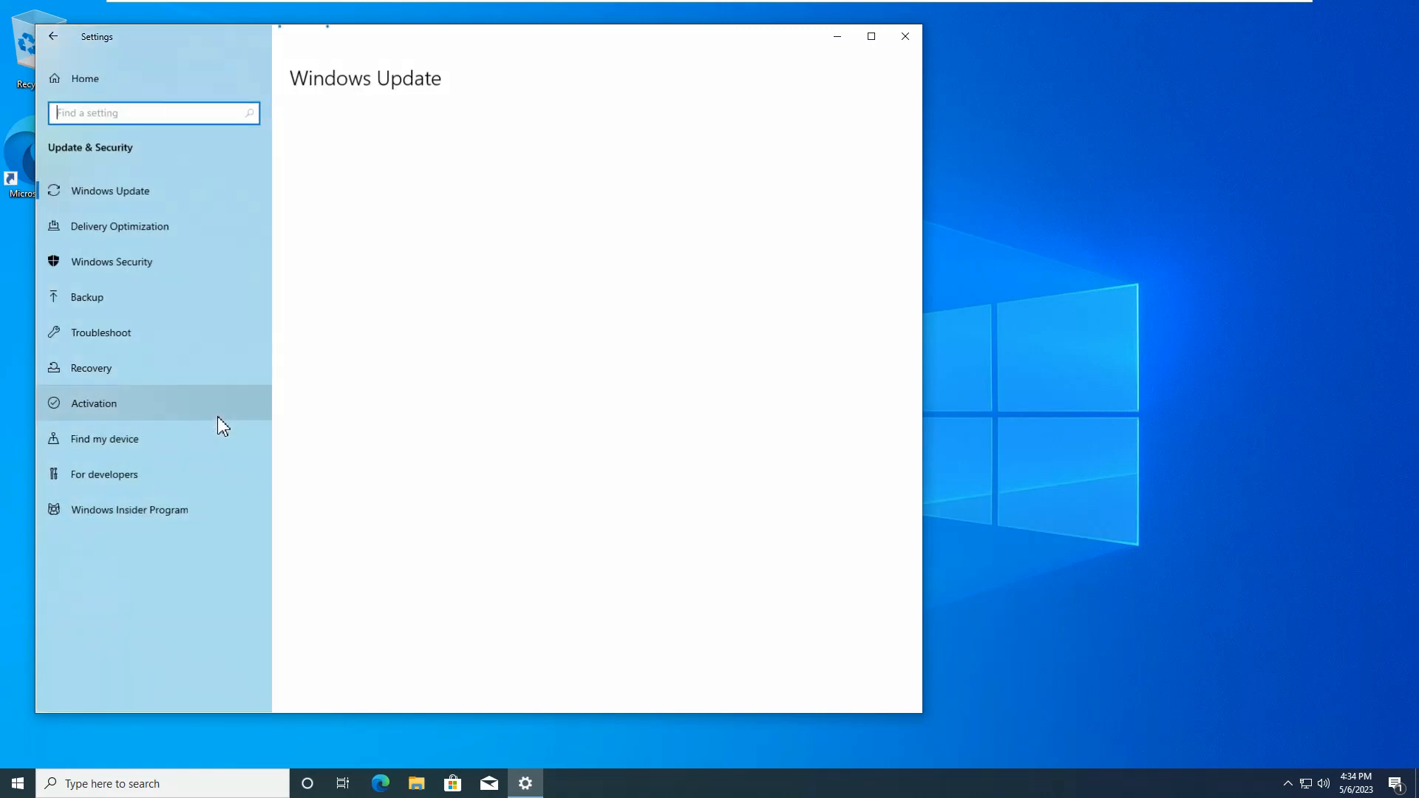
{"action": "left_click", "coordinate": [100, 410]}
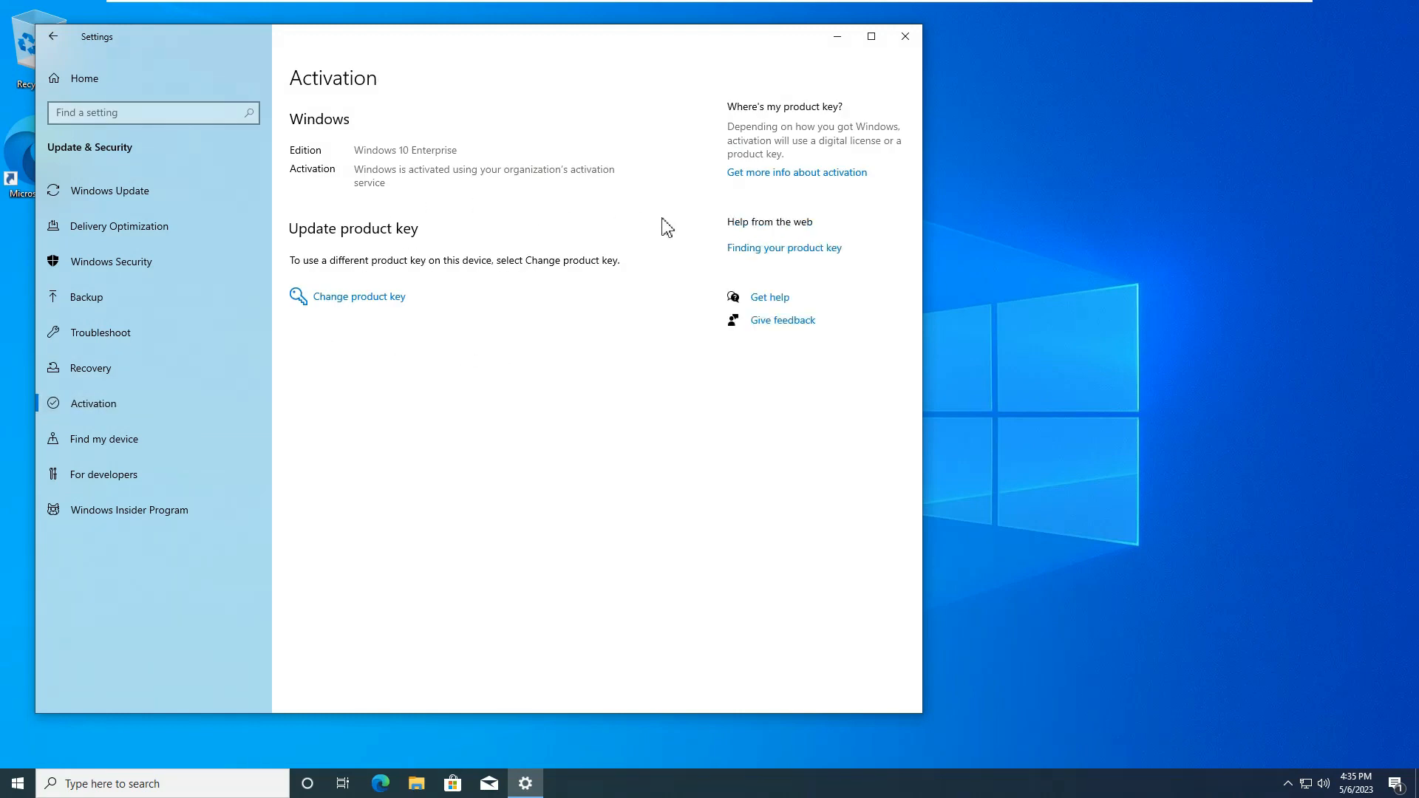
{"action": "left_click", "coordinate": [905, 41]}
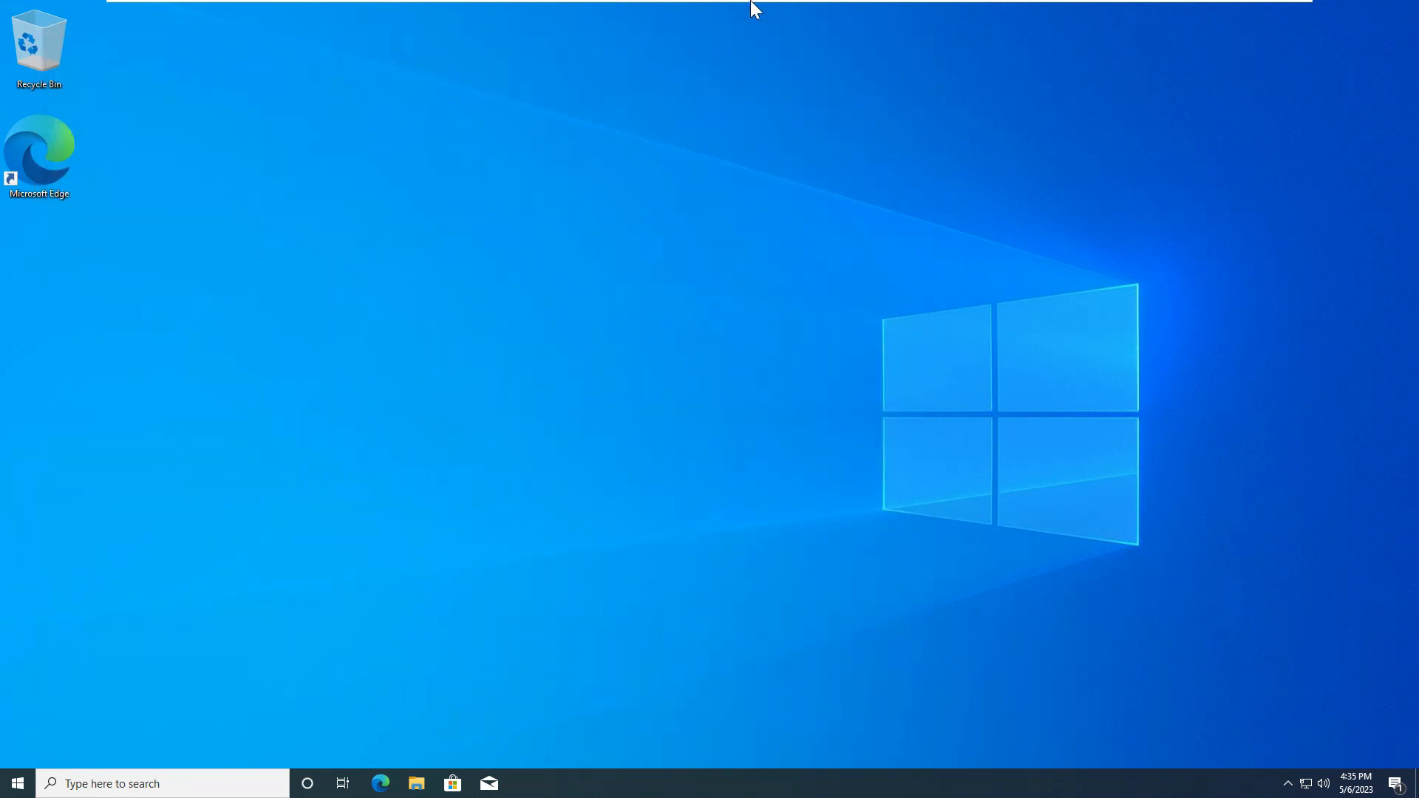
Step: Launch Microsoft Edge and complete its first-run setup without signing in or importing Google browsing data
{"action": "mouse_move", "coordinate": [754, 8]}
{"action": "left_click", "coordinate": [382, 787]}
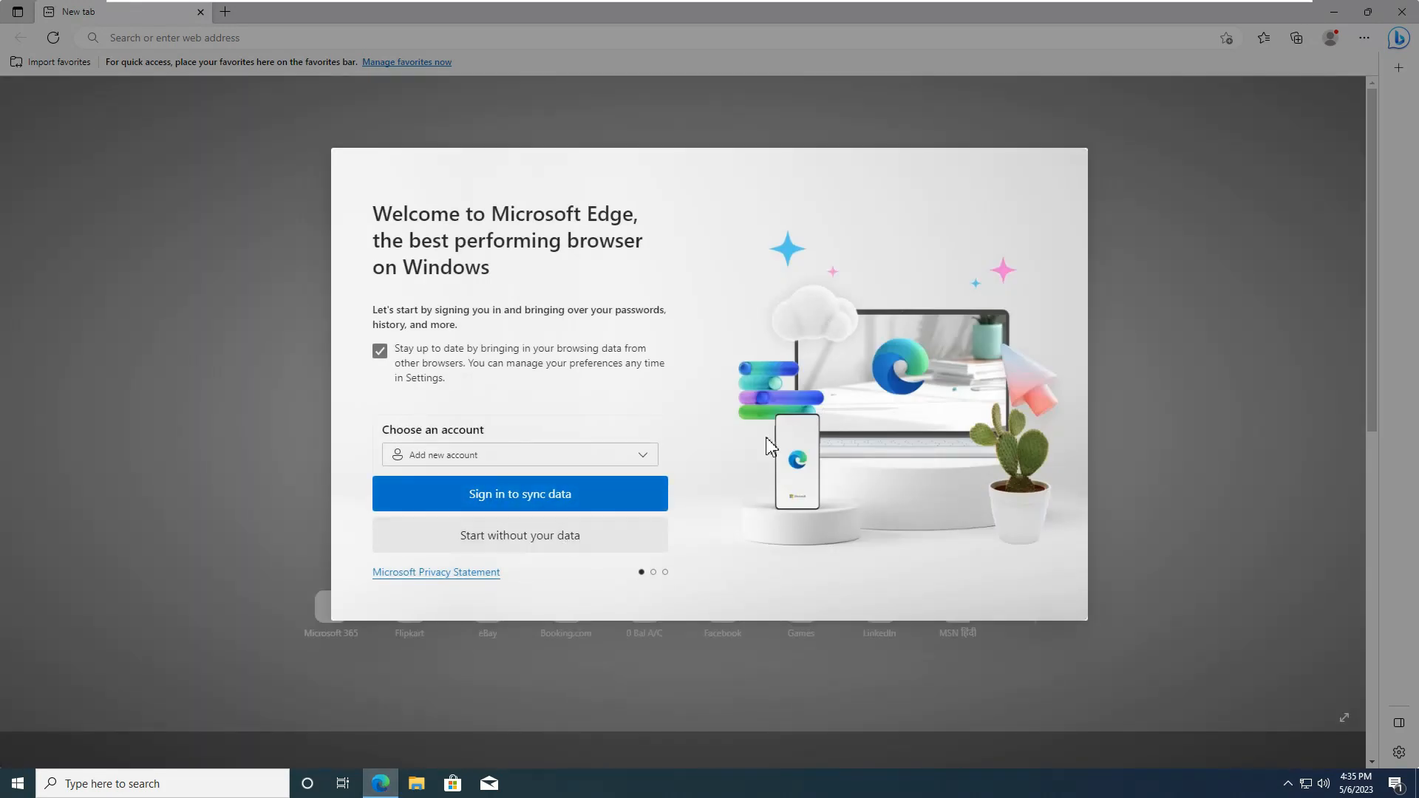
{"action": "left_click", "coordinate": [567, 542]}
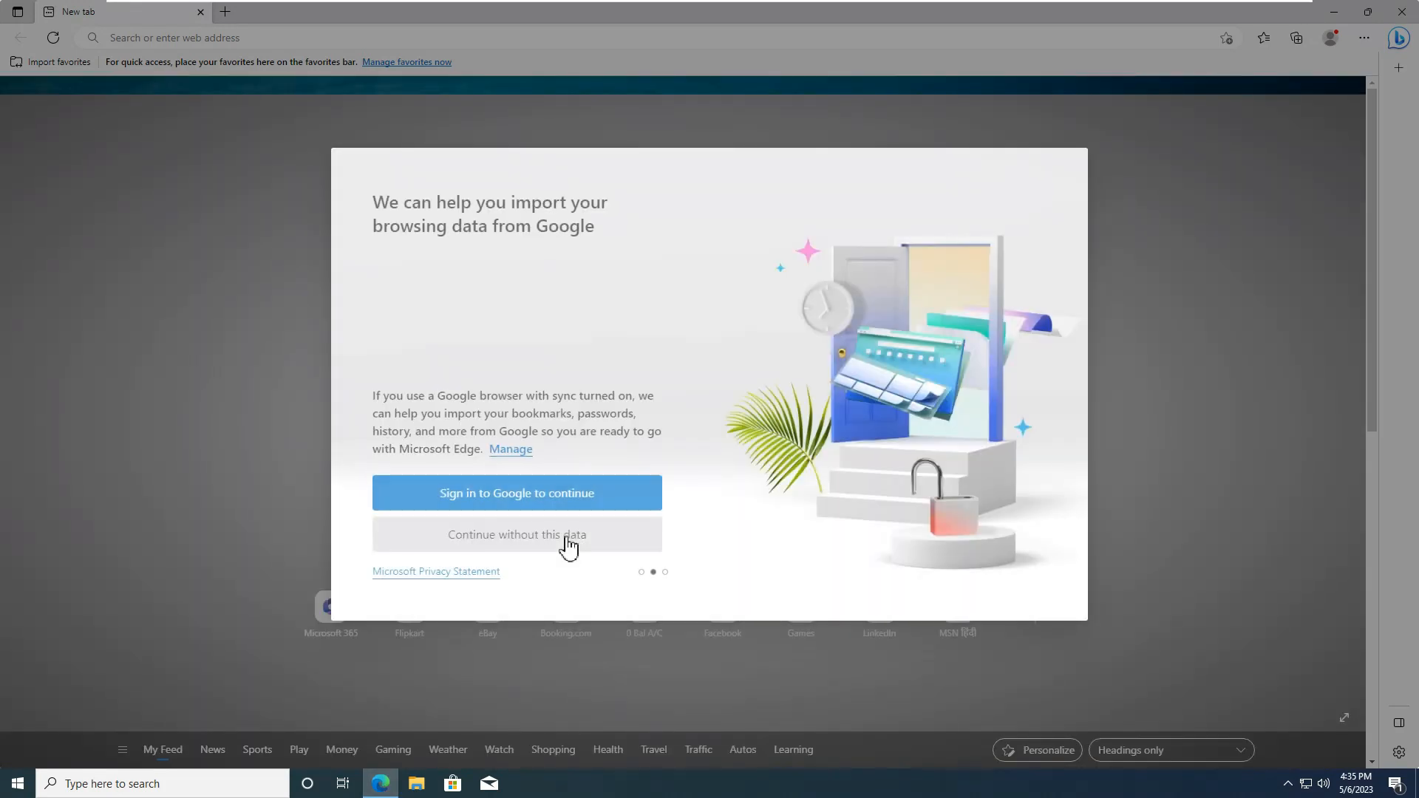
{"action": "left_click", "coordinate": [485, 548]}
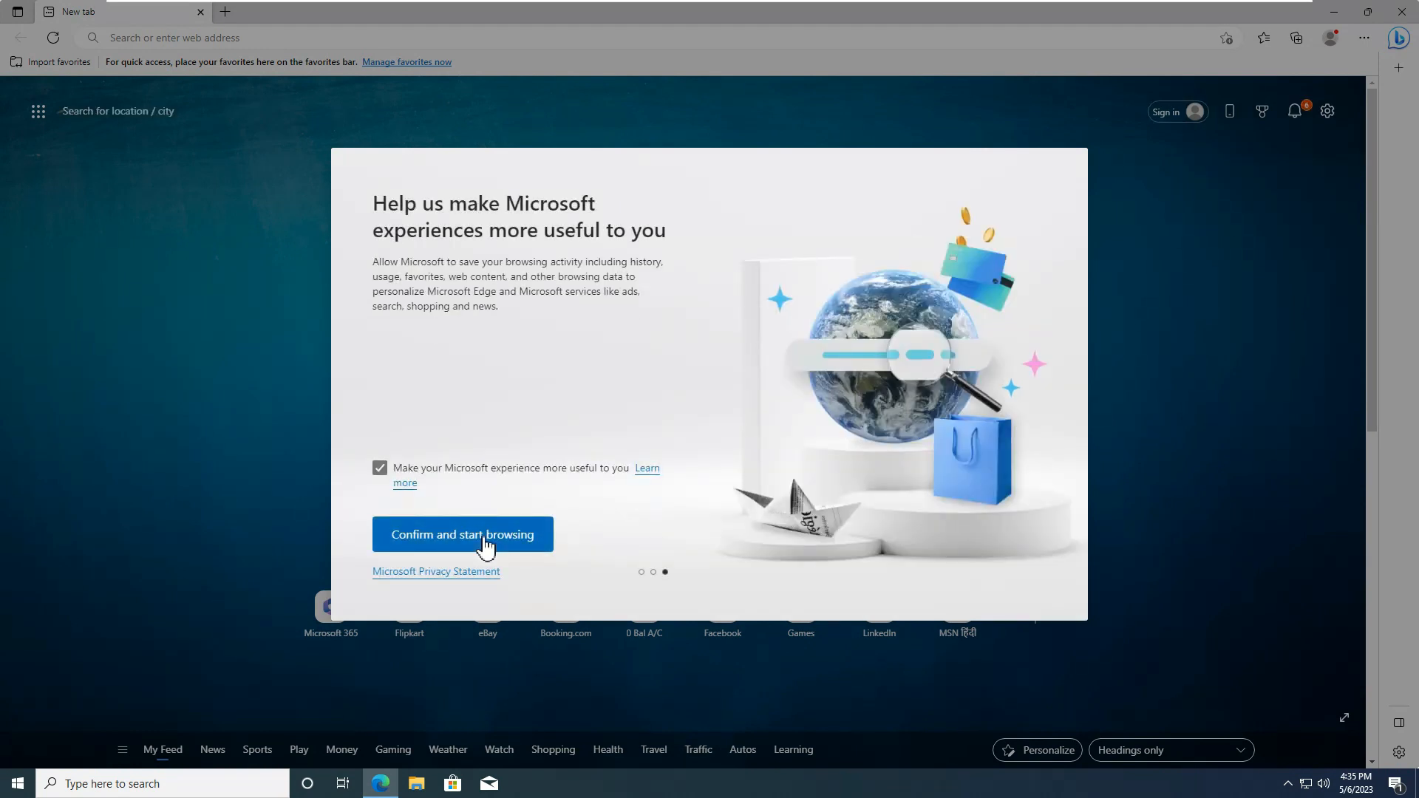
{"action": "left_click", "coordinate": [497, 533]}
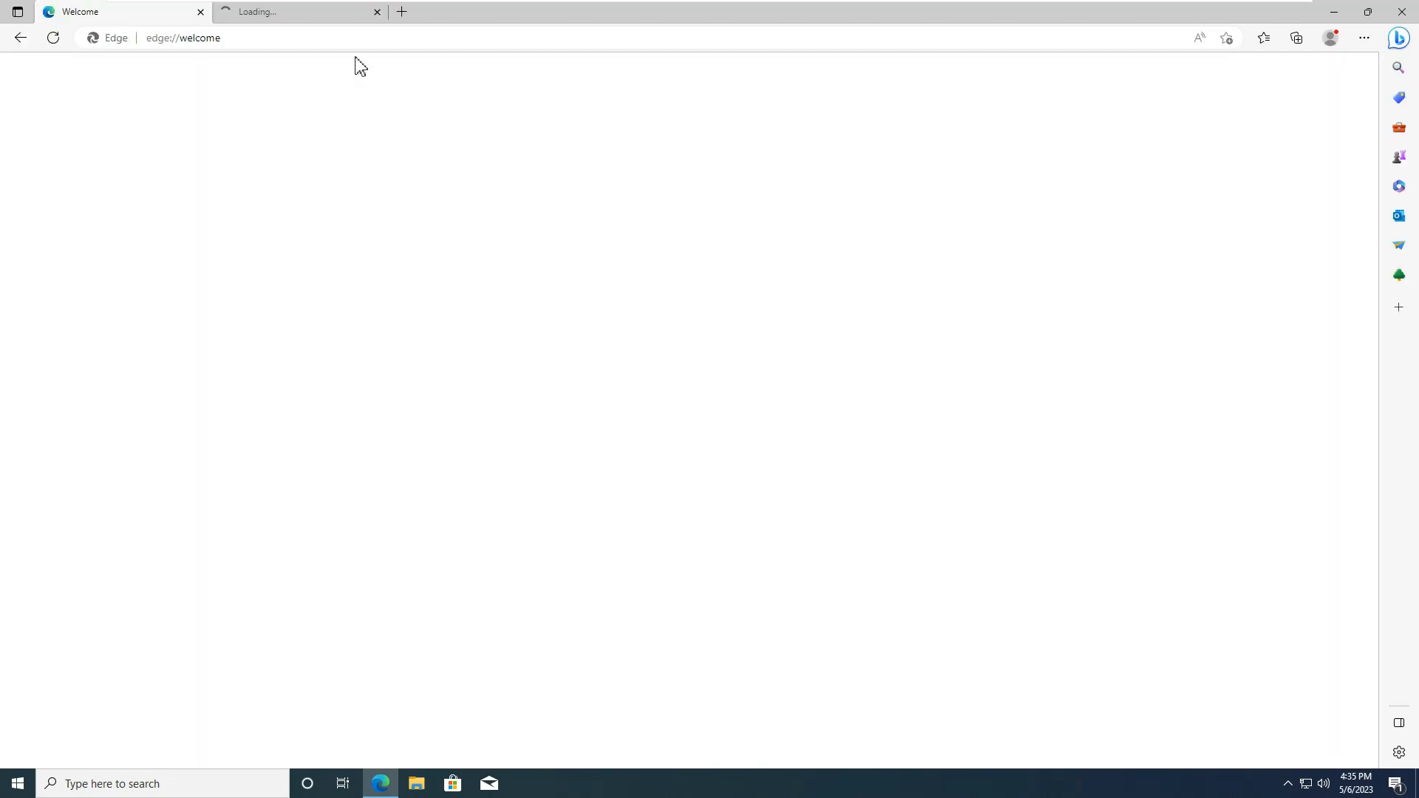
Step: Test the internet connection by searching for g in a new tab and opening the Google result, and close the browser
{"action": "mouse_move", "coordinate": [320, 15]}
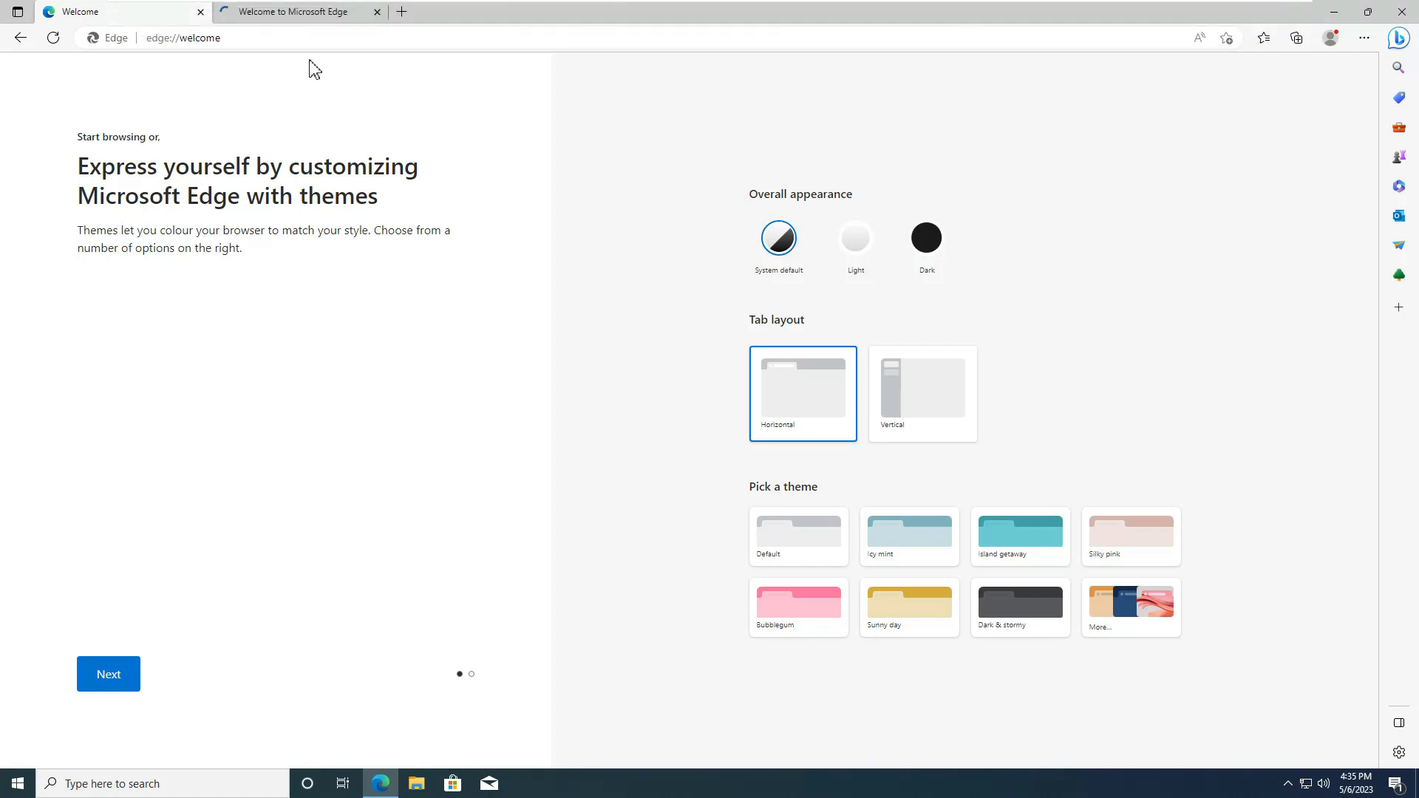
{"action": "left_click", "coordinate": [403, 12]}
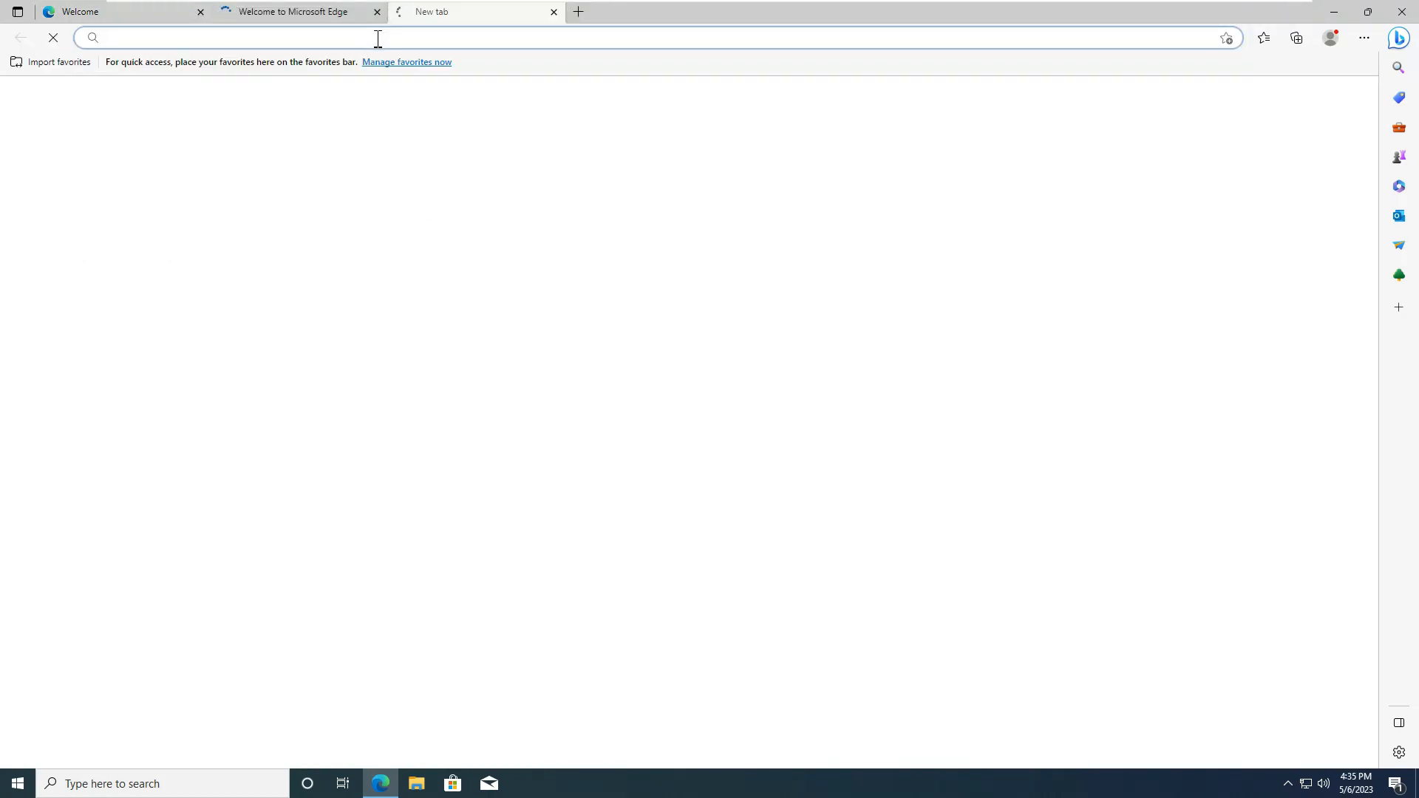
{"action": "type", "text": "g"}
{"action": "key", "text": "Return"}
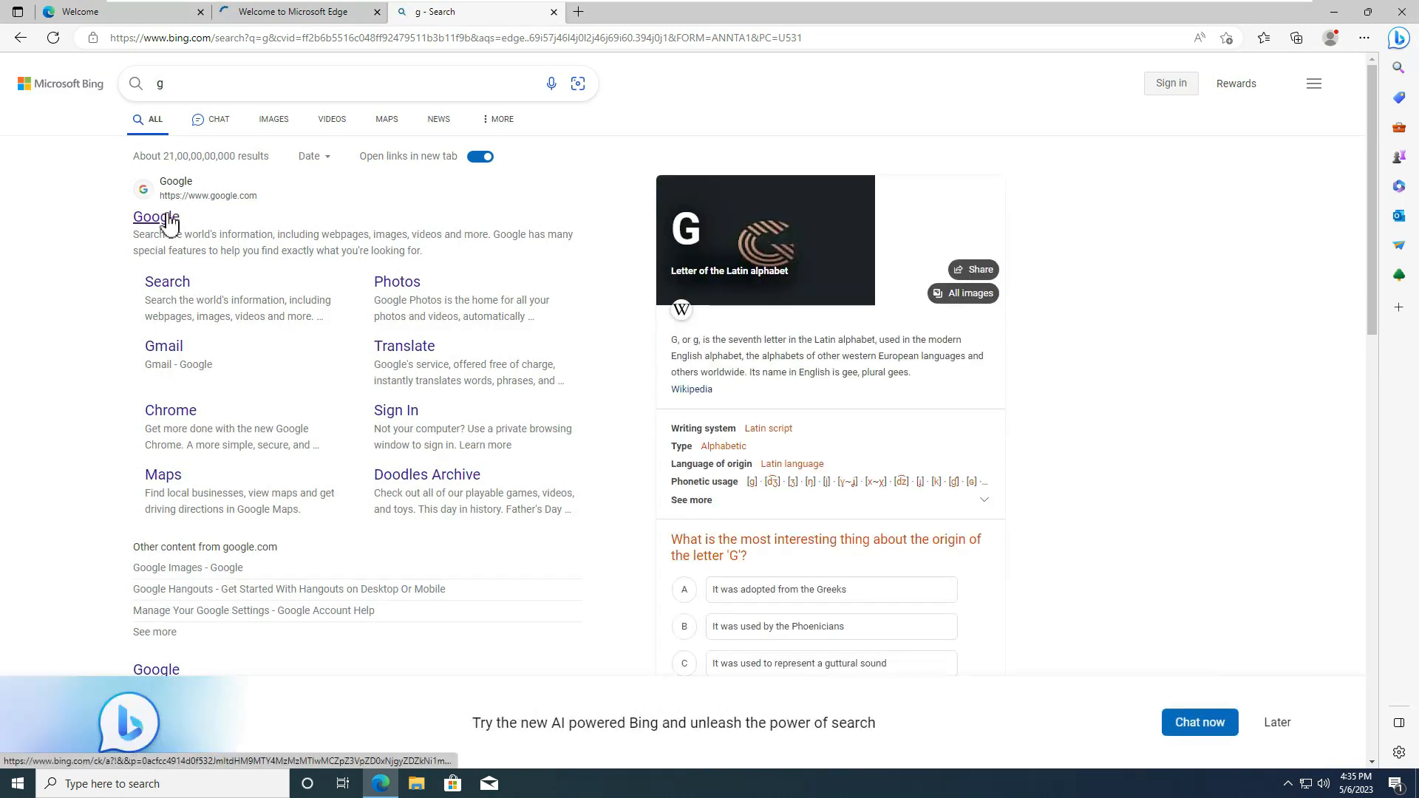
{"action": "left_click", "coordinate": [166, 217]}
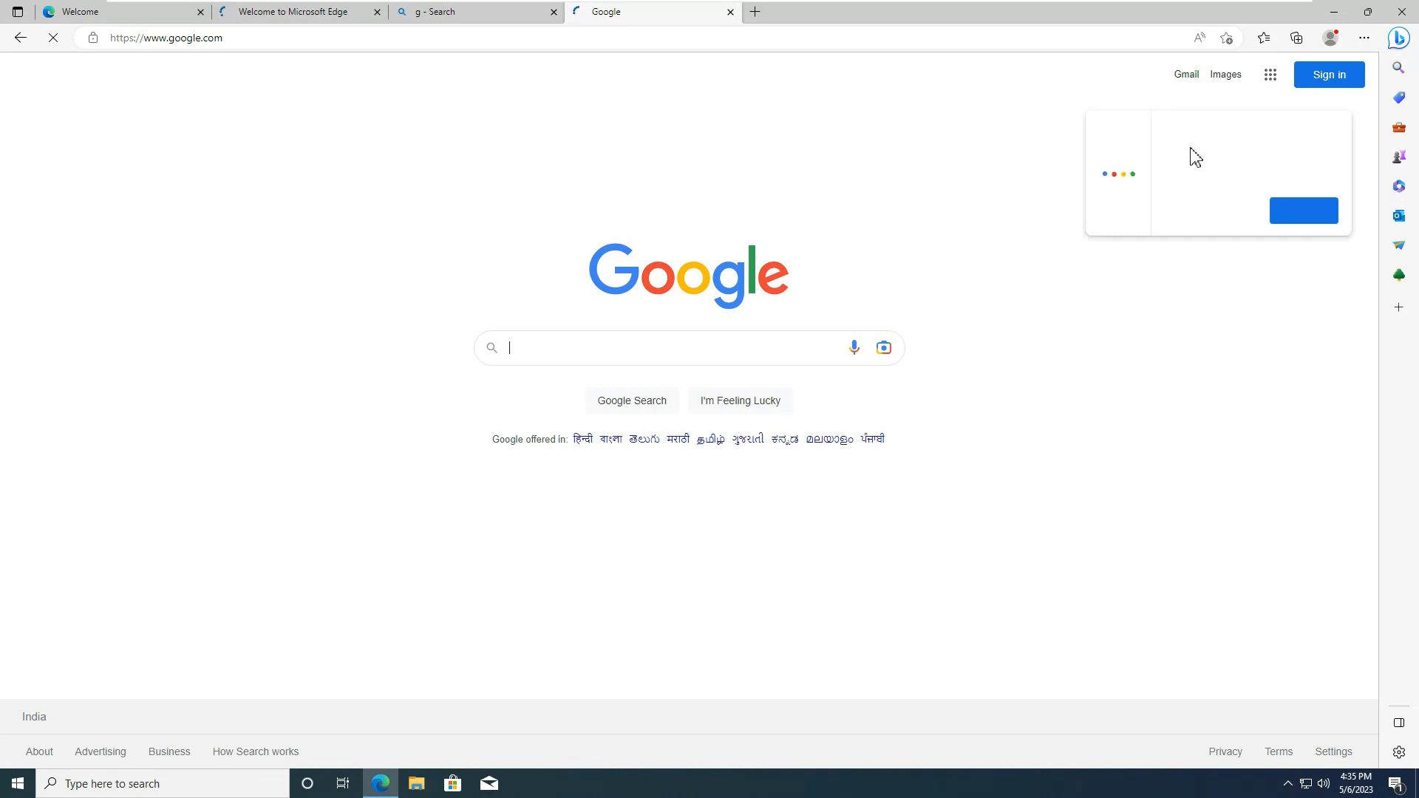
{"action": "left_click", "coordinate": [1401, 13]}
Step: Shut down the Windows 10 guest from within Windows
{"action": "left_click", "coordinate": [18, 782]}
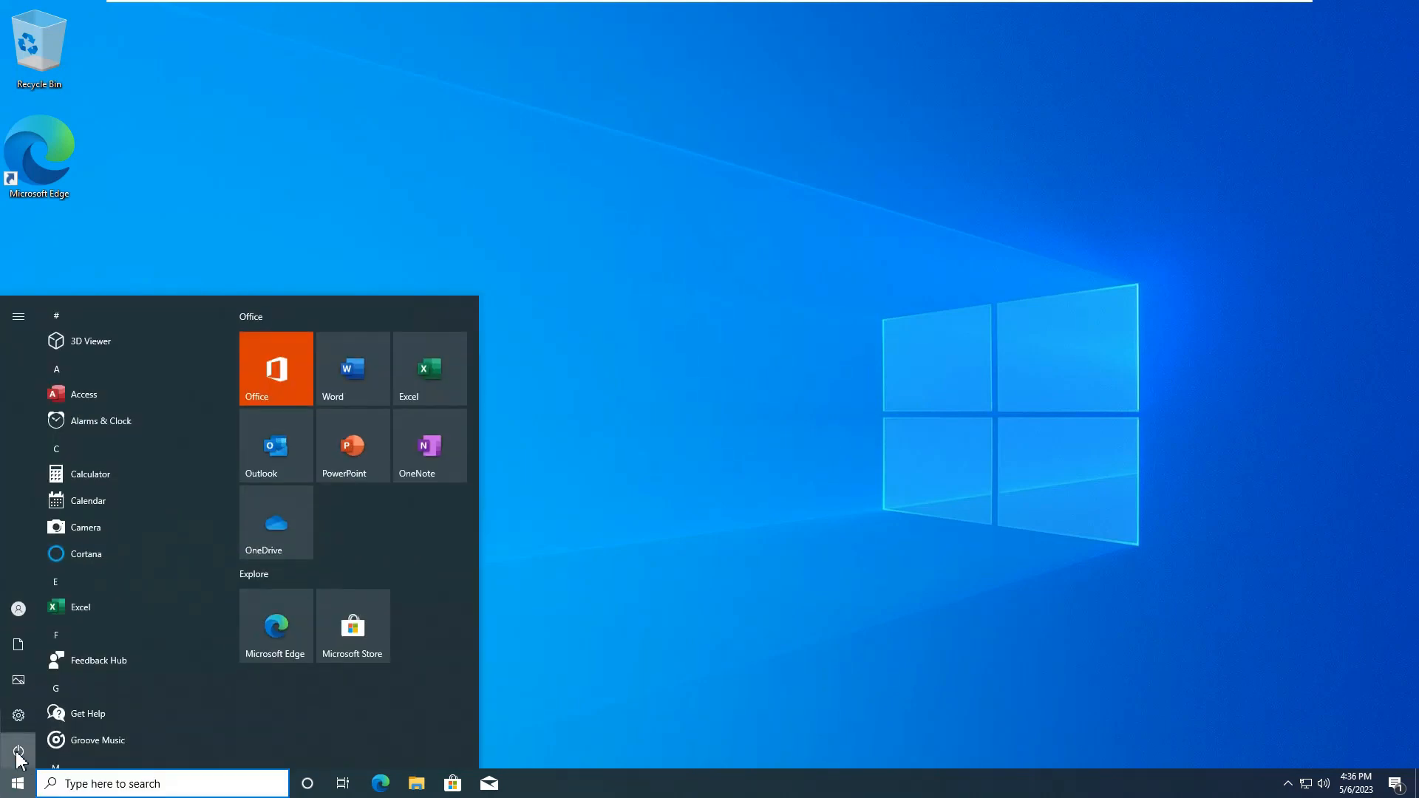
{"action": "left_click", "coordinate": [41, 752]}
{"action": "left_click", "coordinate": [78, 690]}
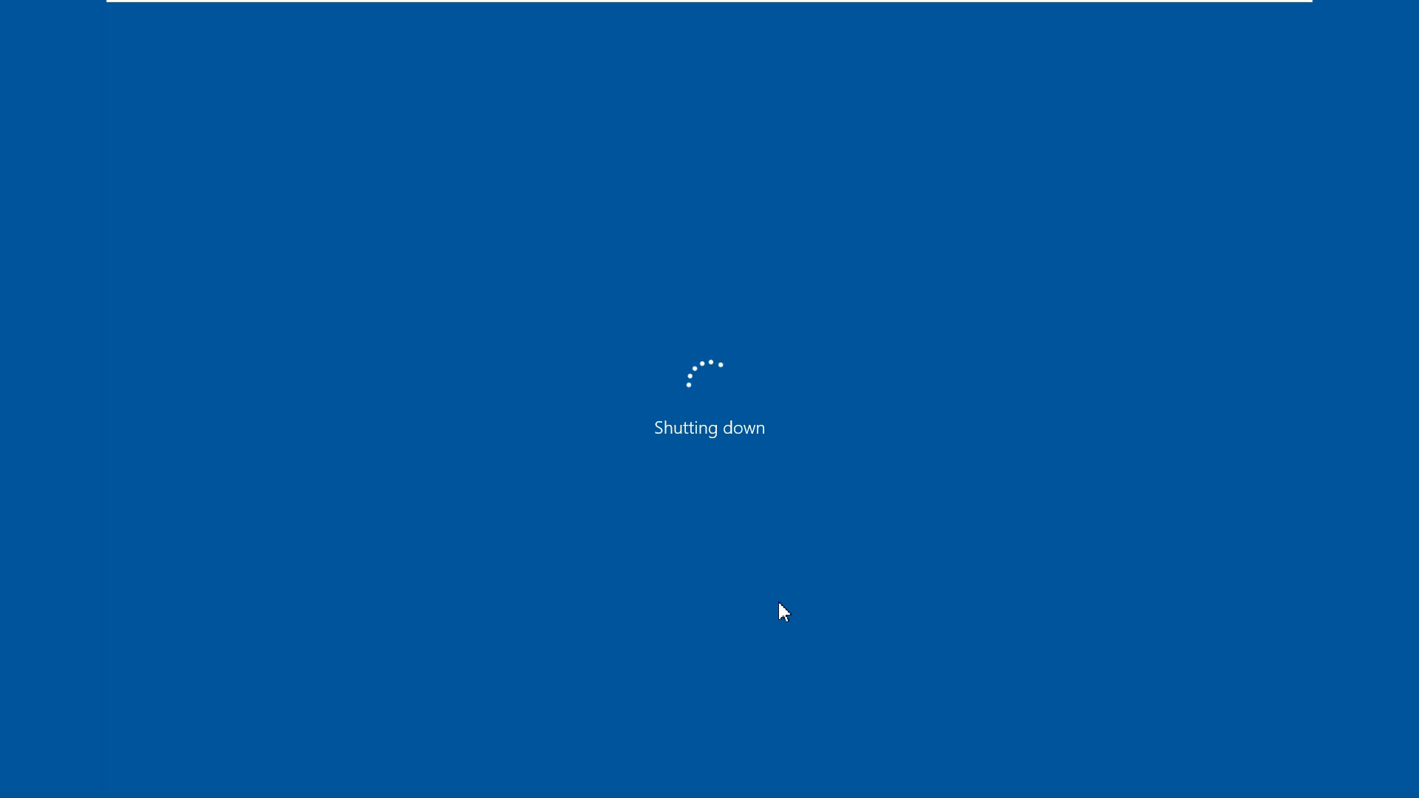